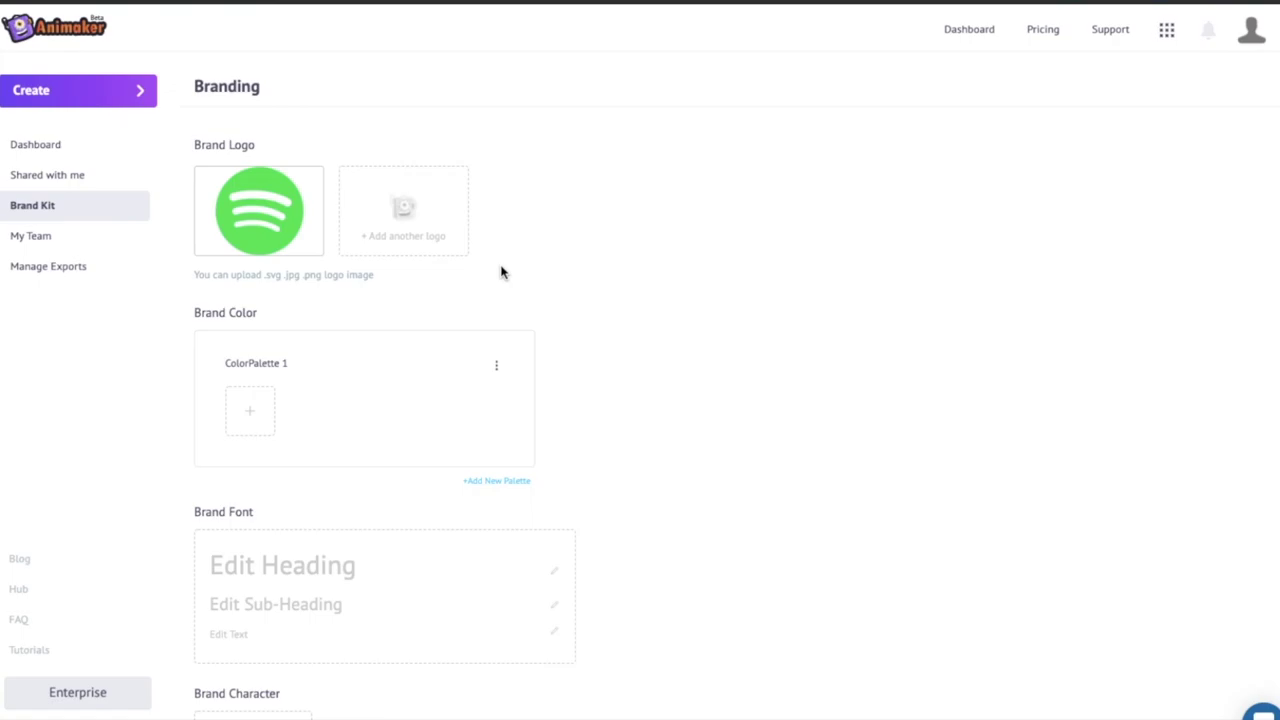
Upload the Spotify wordmark as a second brand logo and place the round Spotify logo on Scene 1 of the Brand project
{"action": "left_click", "coordinate": [403, 237]}
{"action": "left_click", "coordinate": [503, 279]}
{"action": "double_click", "coordinate": [503, 279]}
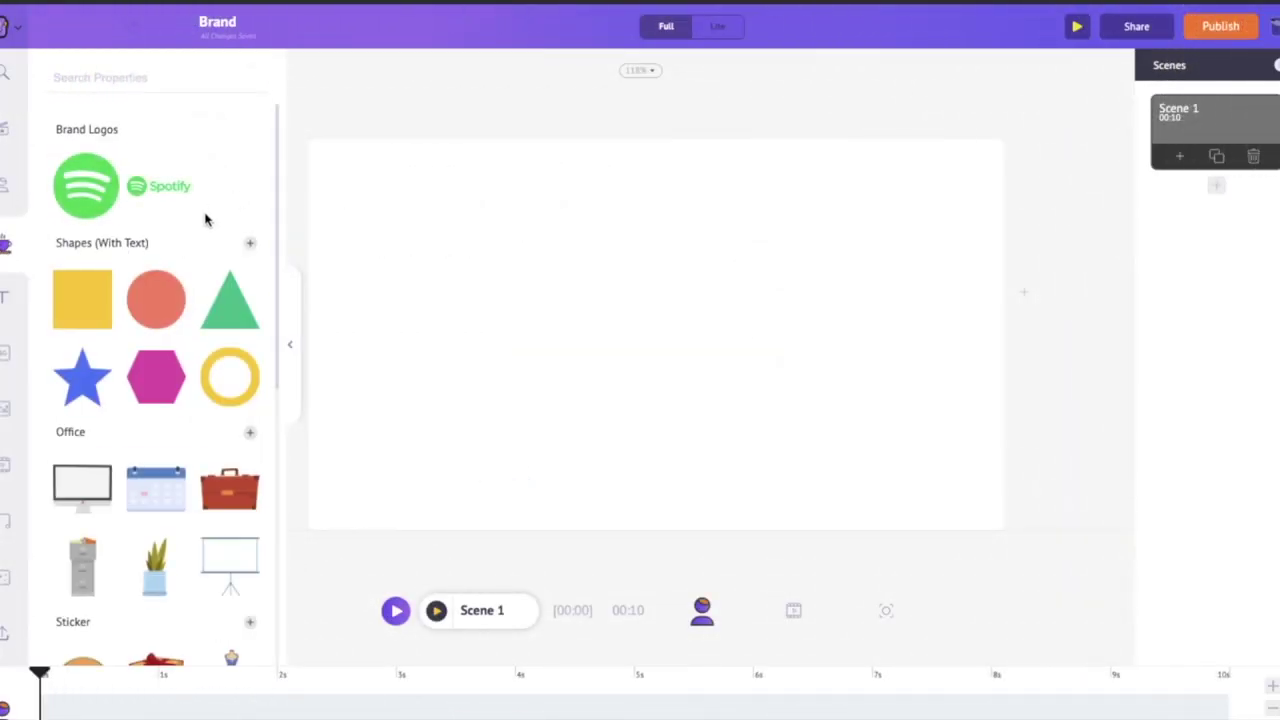
{"action": "left_click", "coordinate": [90, 195]}
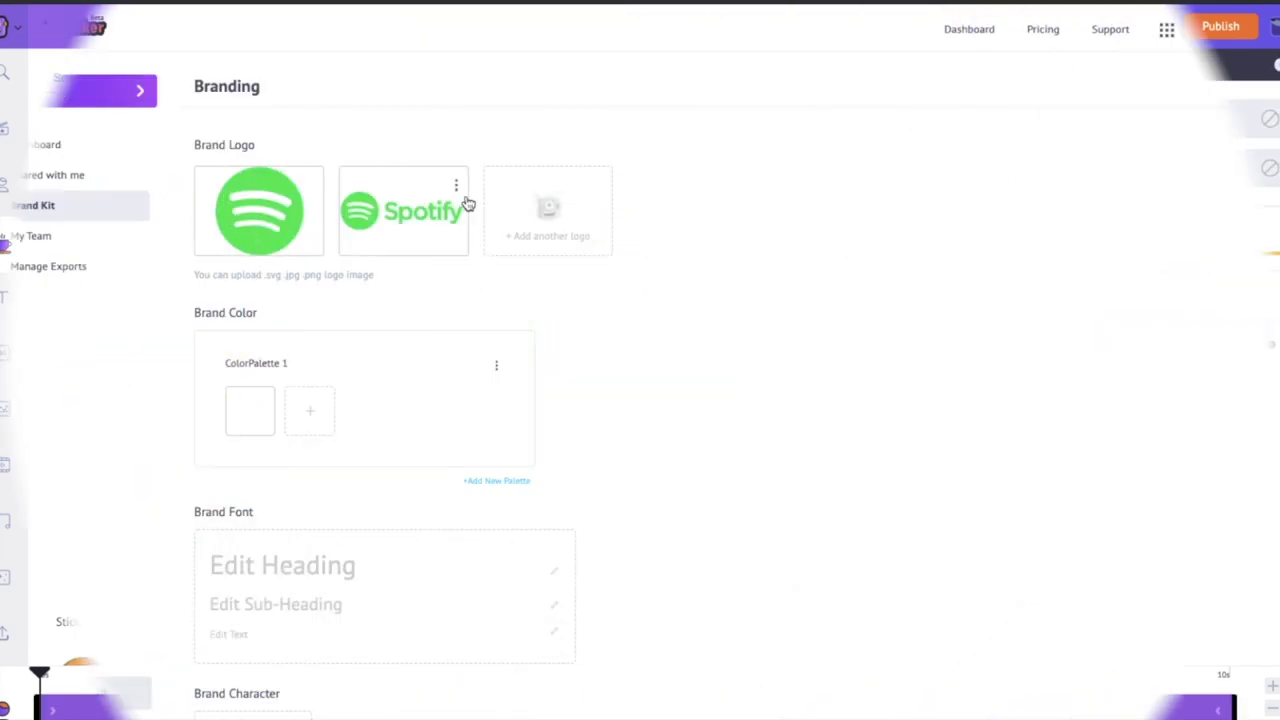
Fill ColorPalette 1 in the Brand Kit with green #64d762, white and black
{"action": "left_click", "coordinate": [252, 412]}
{"action": "left_click", "coordinate": [281, 358]}
{"action": "type", "text": "#64d762"}
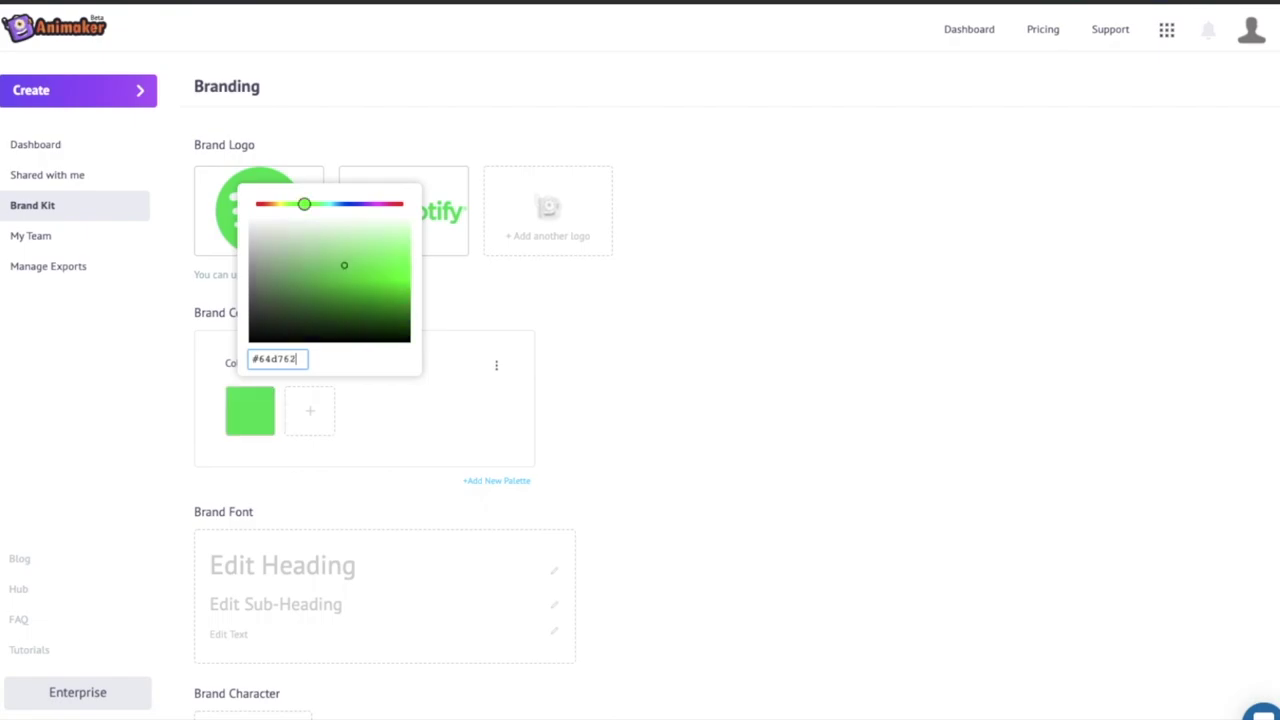
{"action": "left_click", "coordinate": [310, 410]}
{"action": "left_click", "coordinate": [366, 410]}
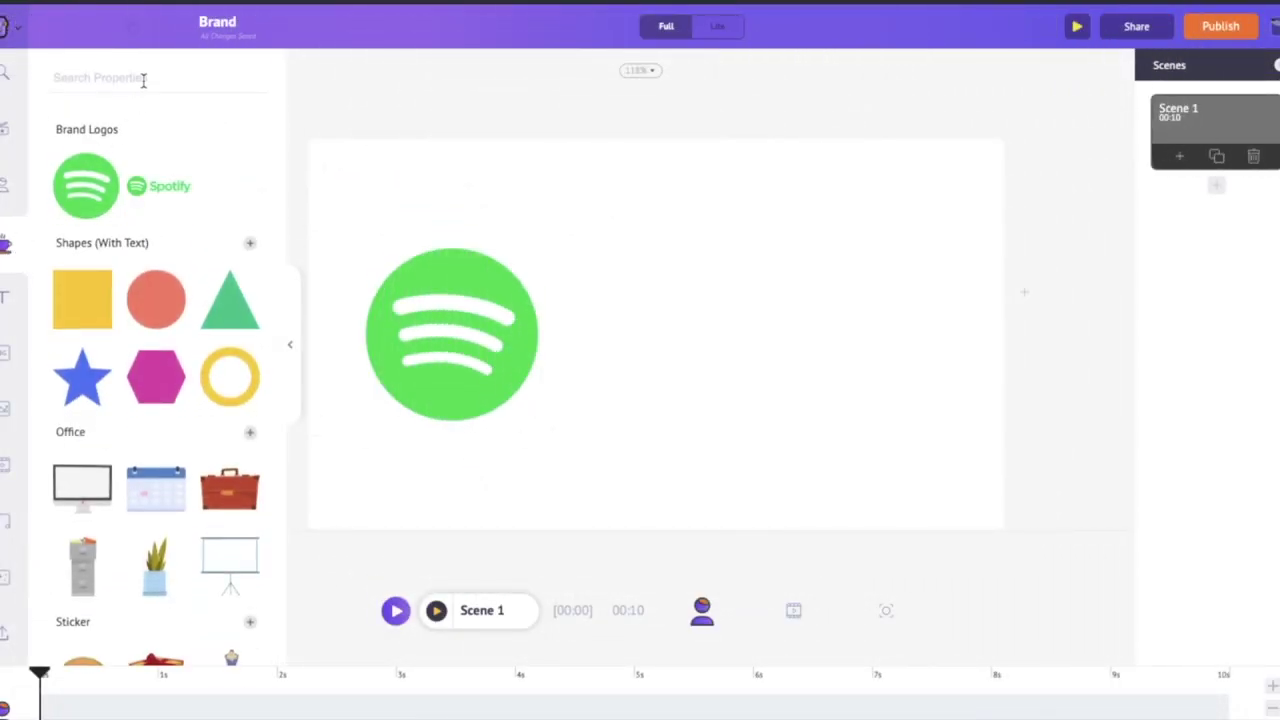
Search the properties for "music", add the treble clef to Scene 1, shrink it and recolour it with the brand green
{"action": "left_click", "coordinate": [143, 80]}
{"action": "type", "text": "music"}
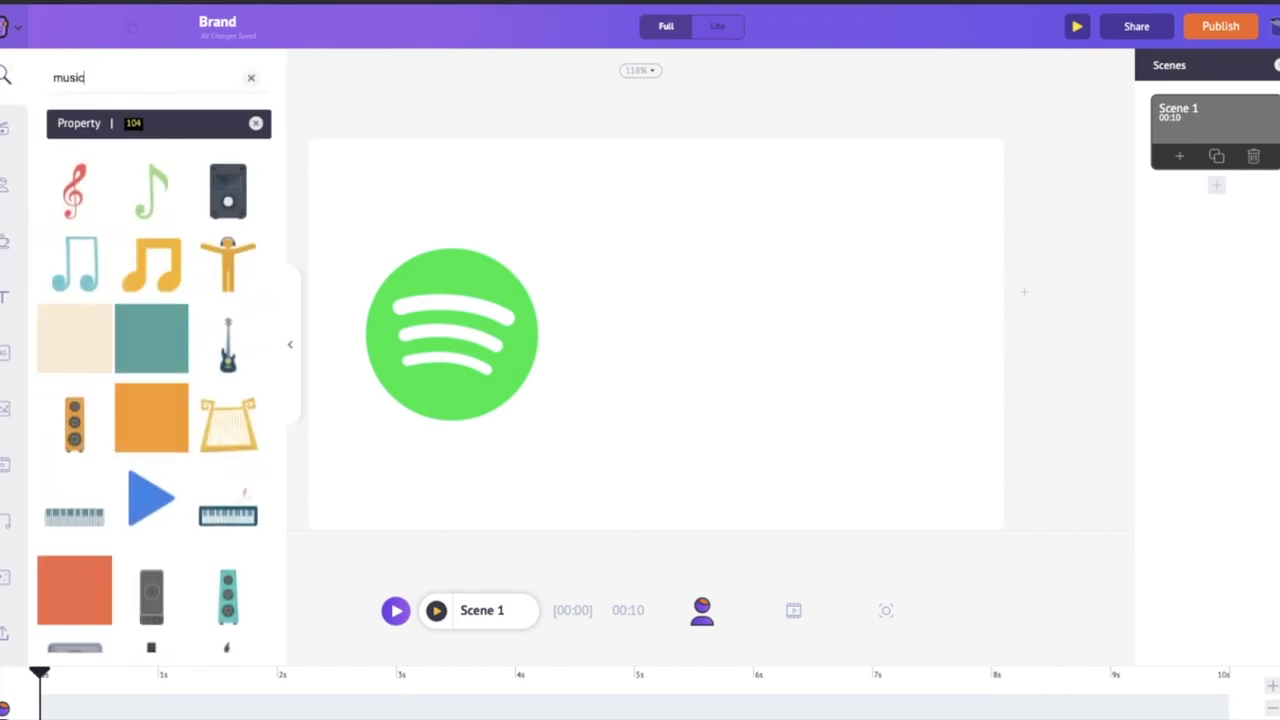
{"action": "left_click", "coordinate": [75, 188]}
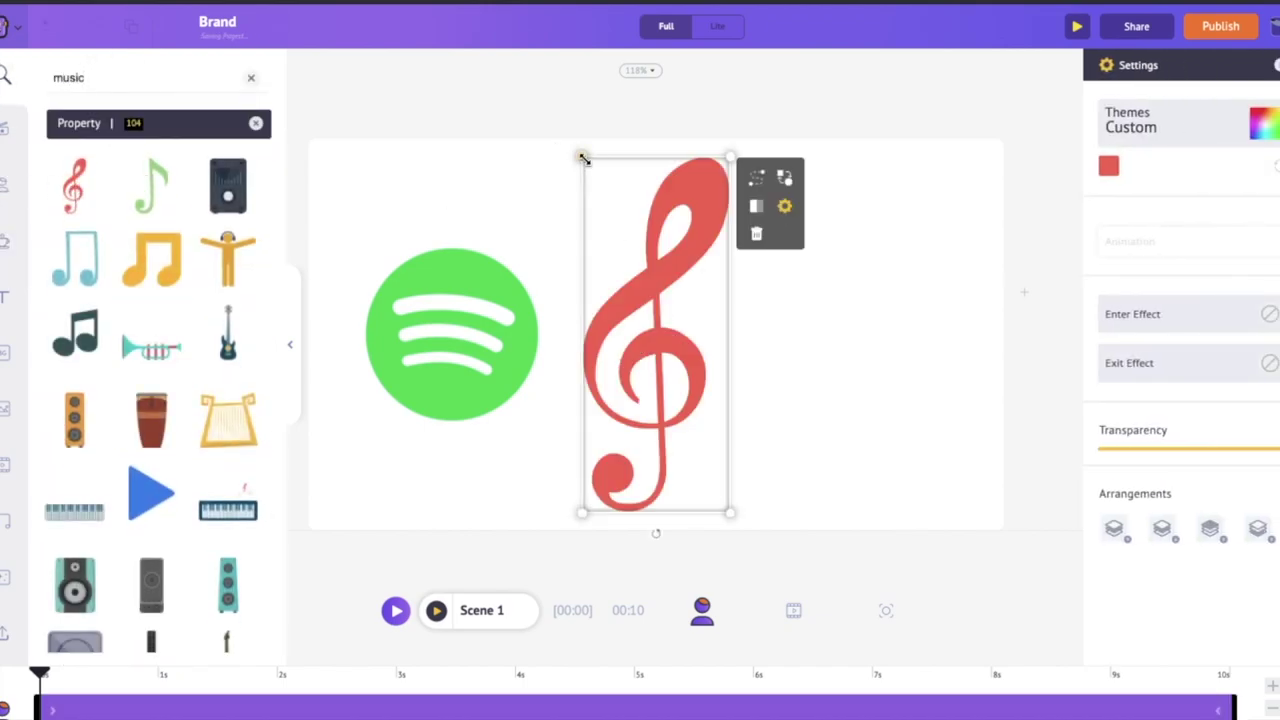
{"action": "left_click_drag", "start_coordinate": [707, 451], "coordinate": [729, 451]}
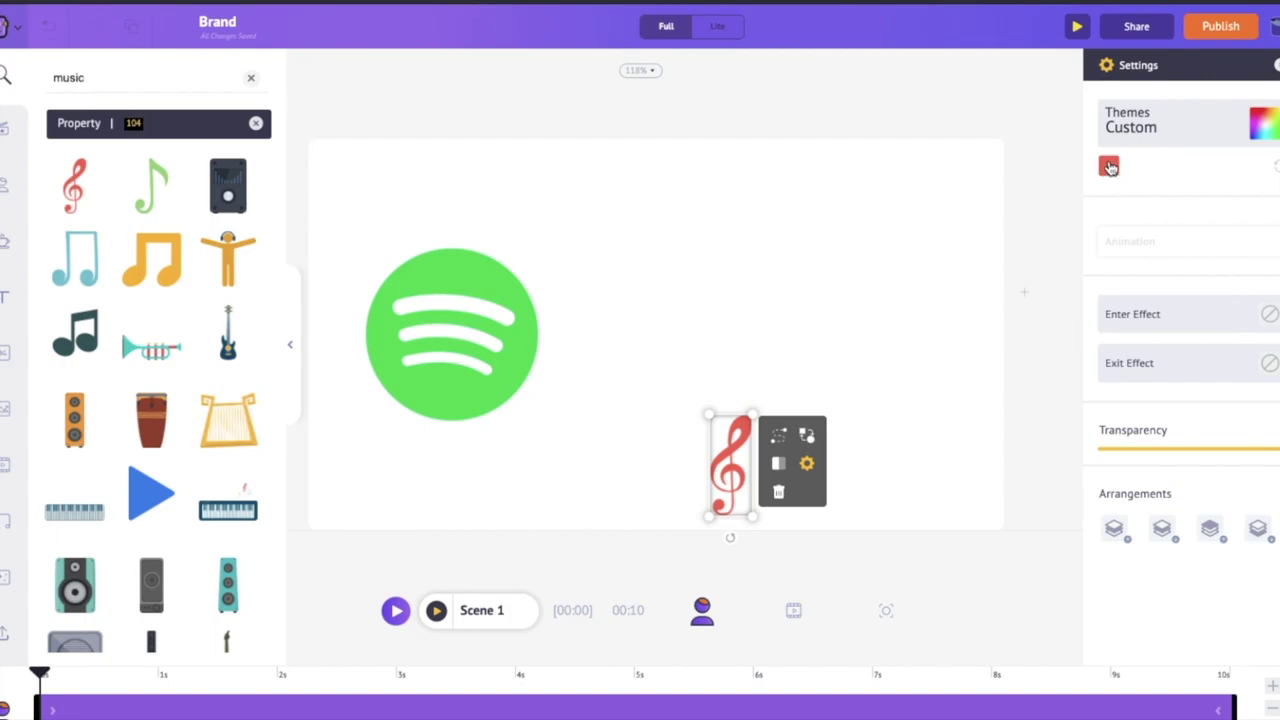
{"action": "left_click", "coordinate": [1108, 165]}
{"action": "left_click", "coordinate": [1031, 287]}
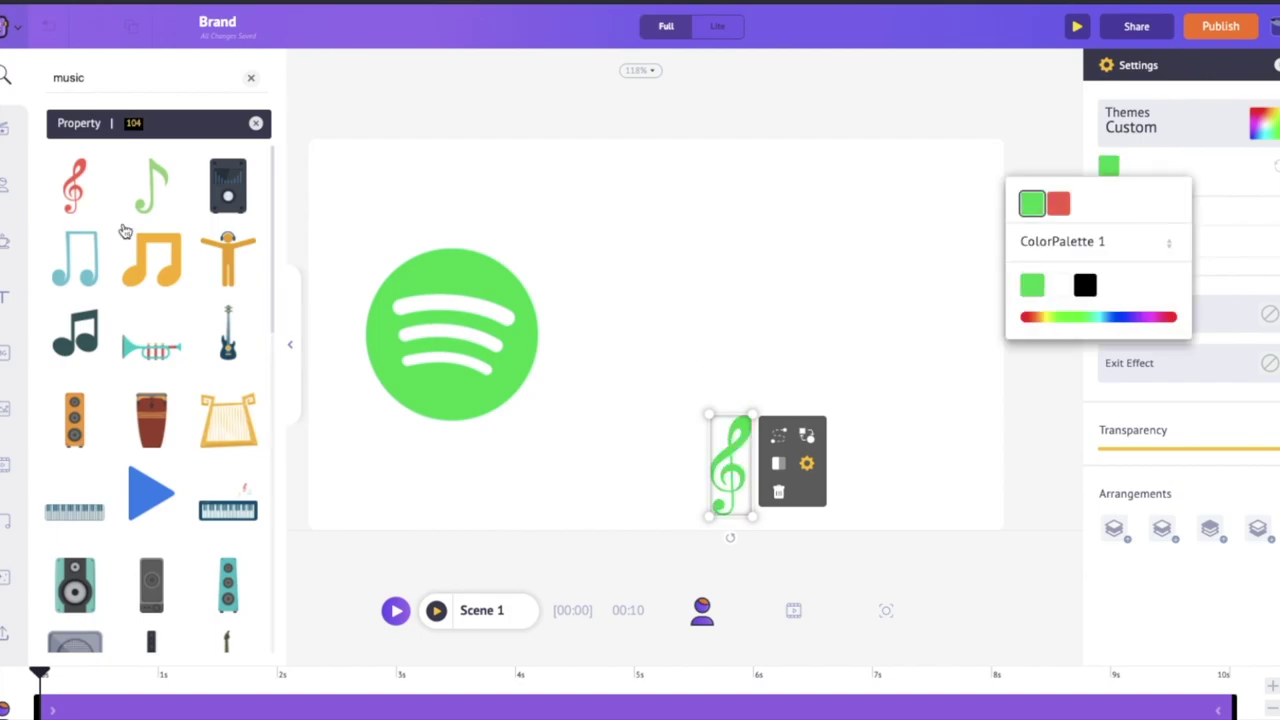
Add the single music note to Scene 1 and recolour it with the brand green
{"action": "left_click", "coordinate": [143, 203]}
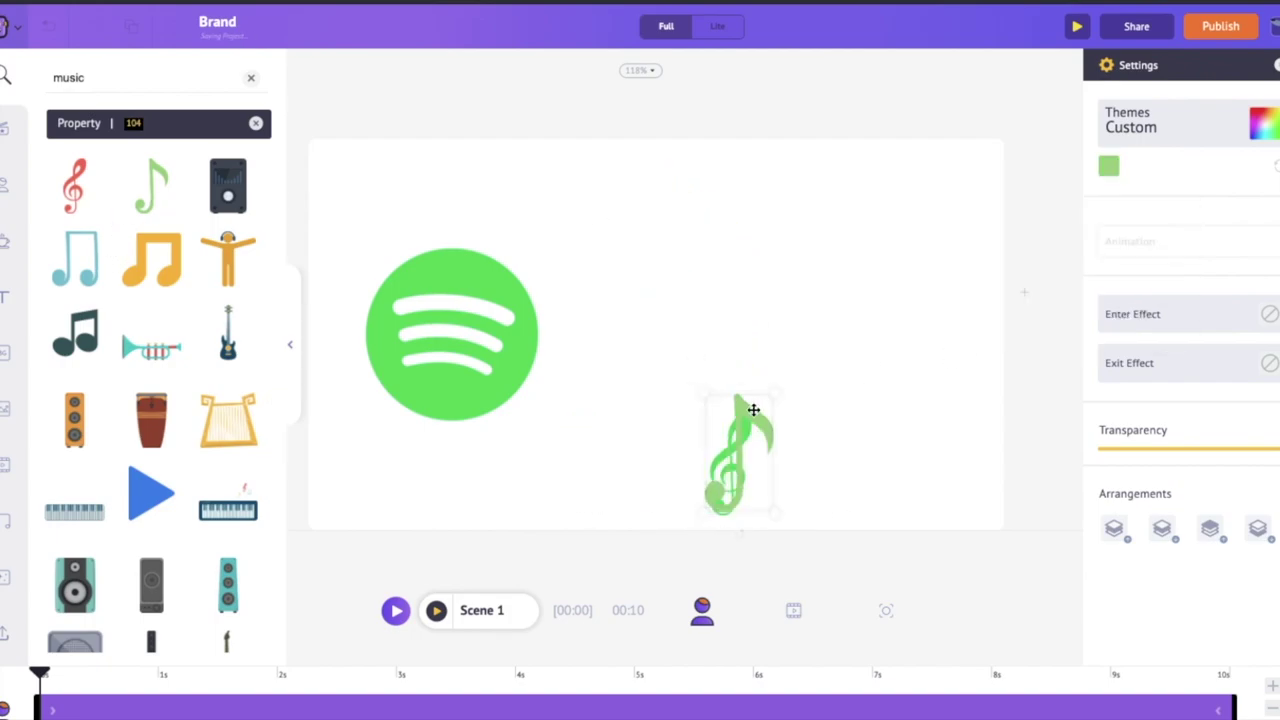
{"action": "left_click", "coordinate": [1108, 165]}
{"action": "left_click", "coordinate": [1058, 203]}
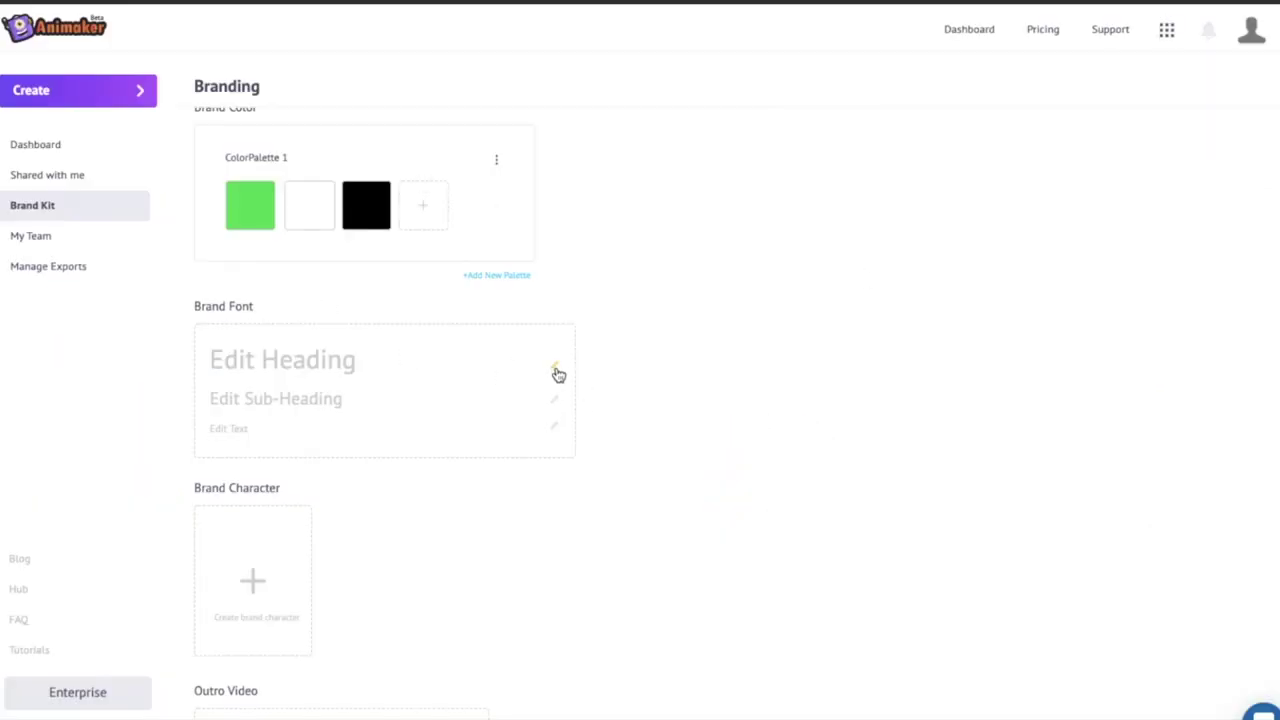
Open the brand heading font for editing, and add a heading, a subheading and body text in Oleo Script to Scene 1
{"action": "left_click", "coordinate": [556, 369]}
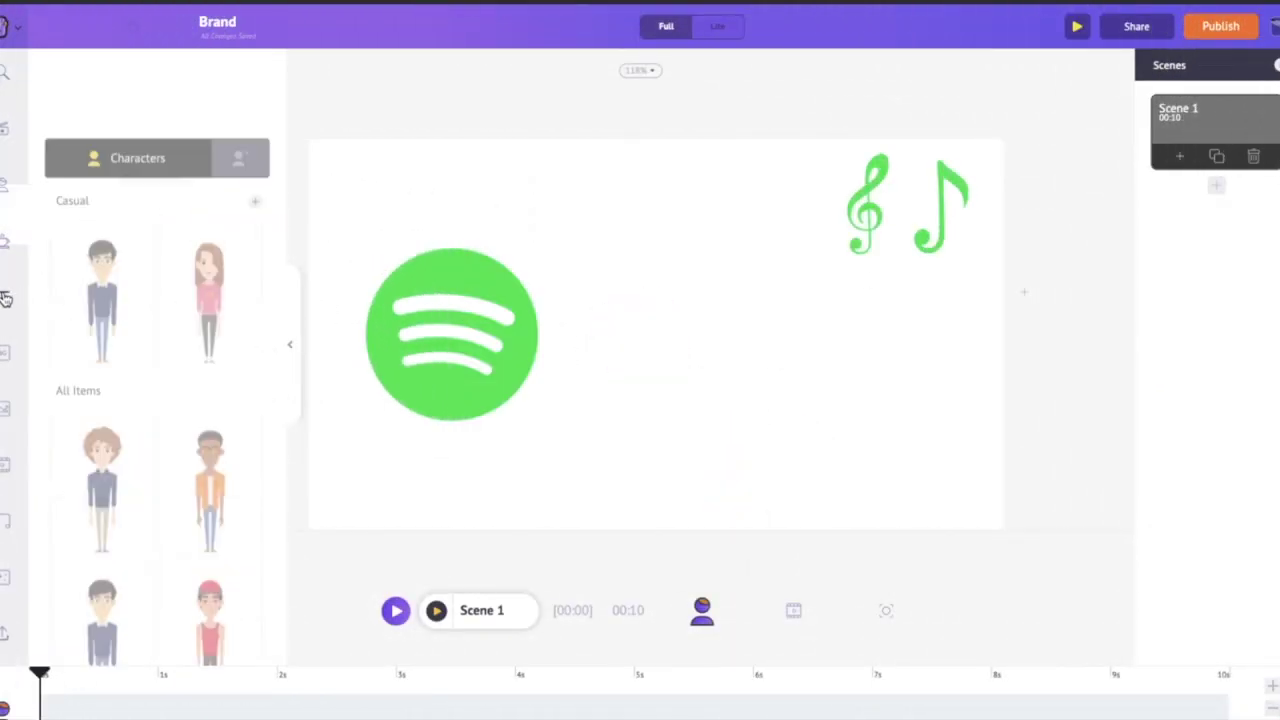
{"action": "left_click", "coordinate": [5, 298]}
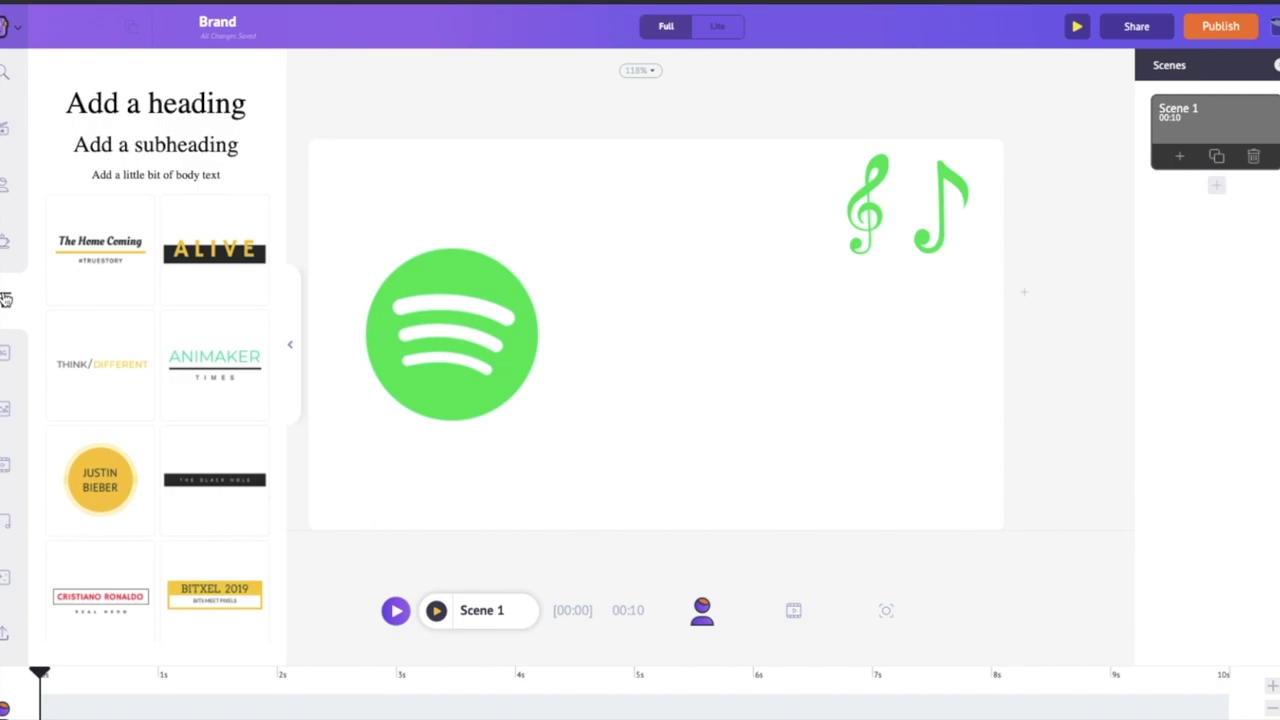
{"action": "left_click", "coordinate": [155, 103]}
{"action": "left_click", "coordinate": [155, 144]}
{"action": "left_click", "coordinate": [155, 174]}
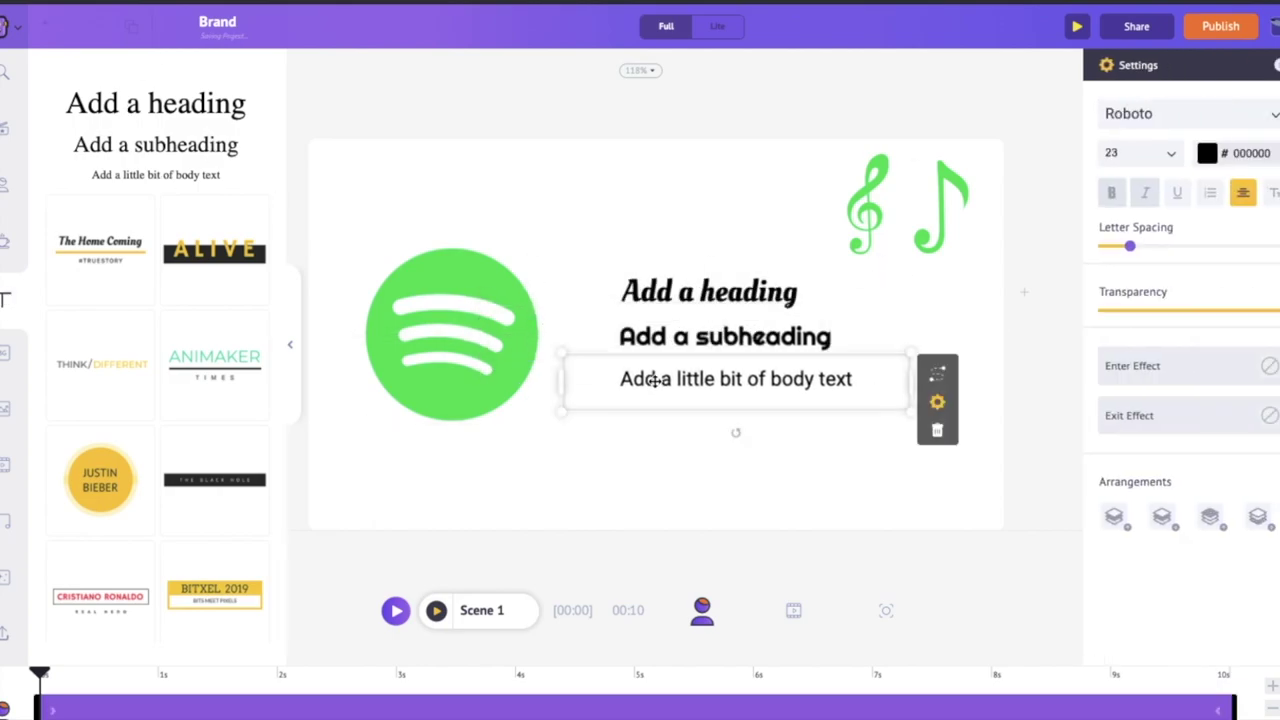
{"action": "left_click", "coordinate": [1160, 115]}
{"action": "left_click", "coordinate": [1155, 173]}
Replace the heading with "Listen", the subheading with "to your favourite music" and the body text with "anywhere"
{"action": "double_click", "coordinate": [709, 291]}
{"action": "type", "text": "Listen"}
{"action": "double_click", "coordinate": [709, 336]}
{"action": "type", "text": "t"}
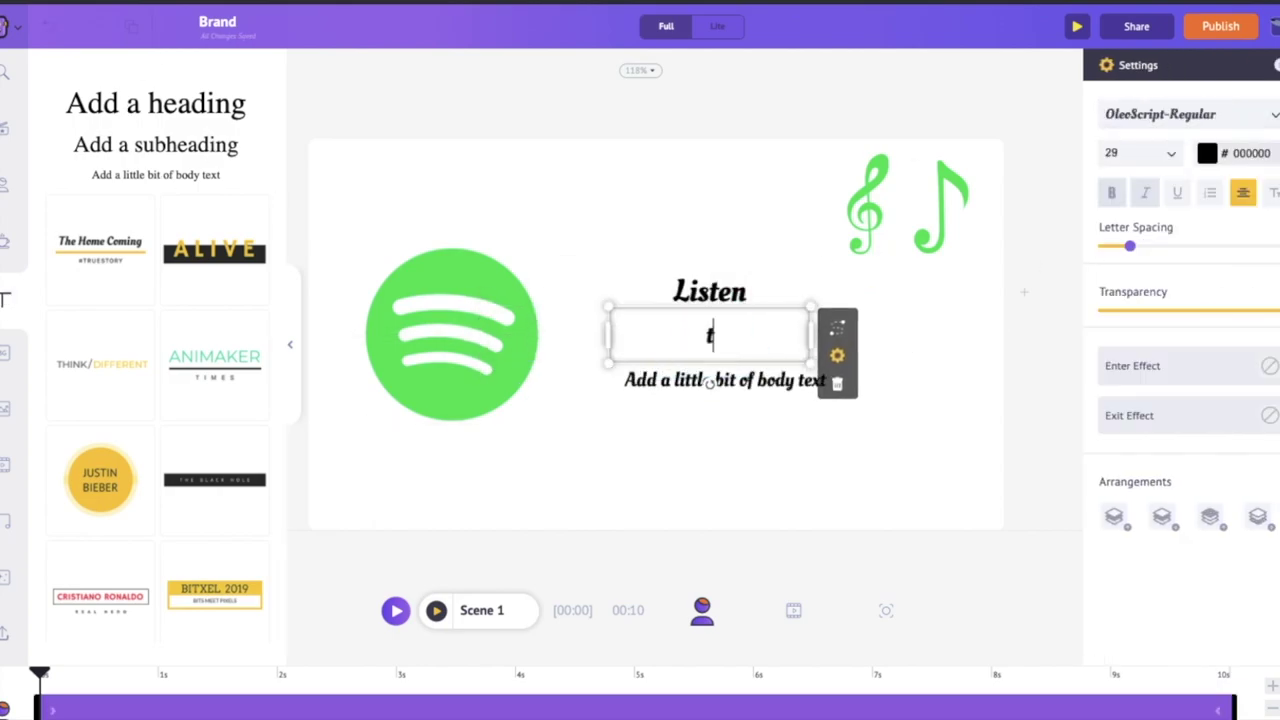
{"action": "type", "text": "o your favourite music"}
{"action": "double_click", "coordinate": [725, 380]}
{"action": "type", "text": "anywhere"}
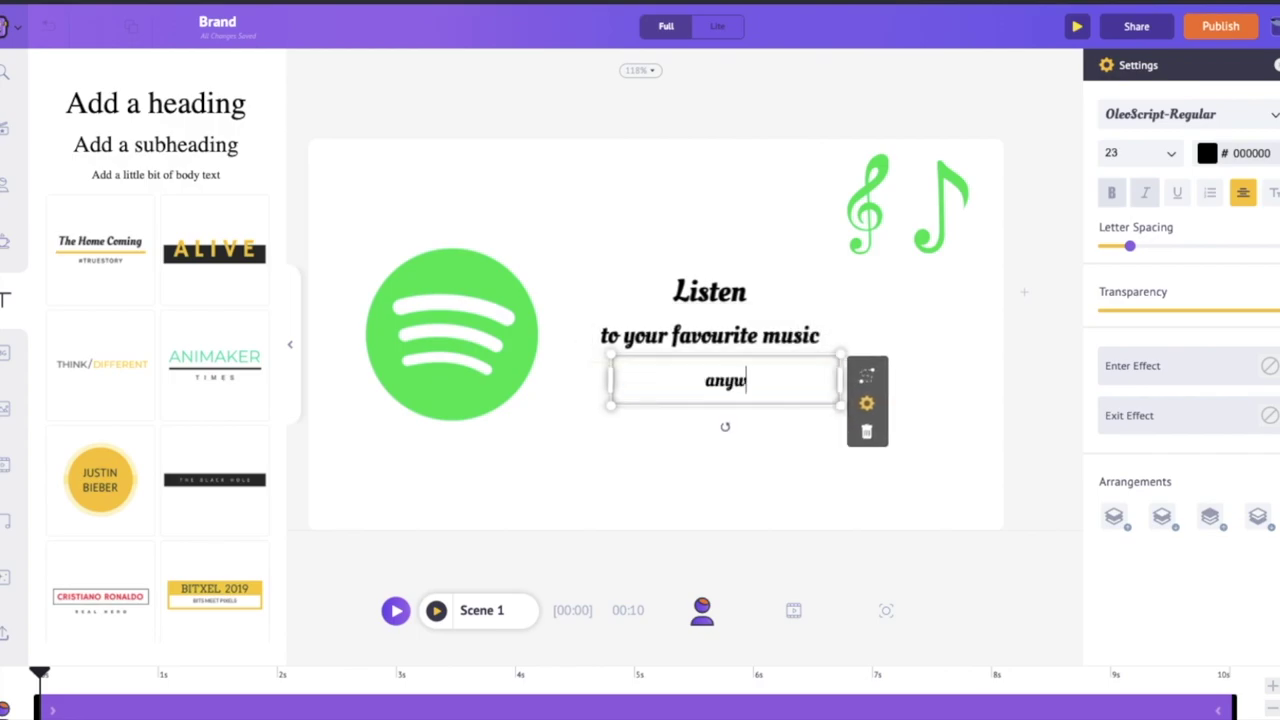
{"action": "left_click", "coordinate": [634, 406]}
{"action": "double_click", "coordinate": [709, 291]}
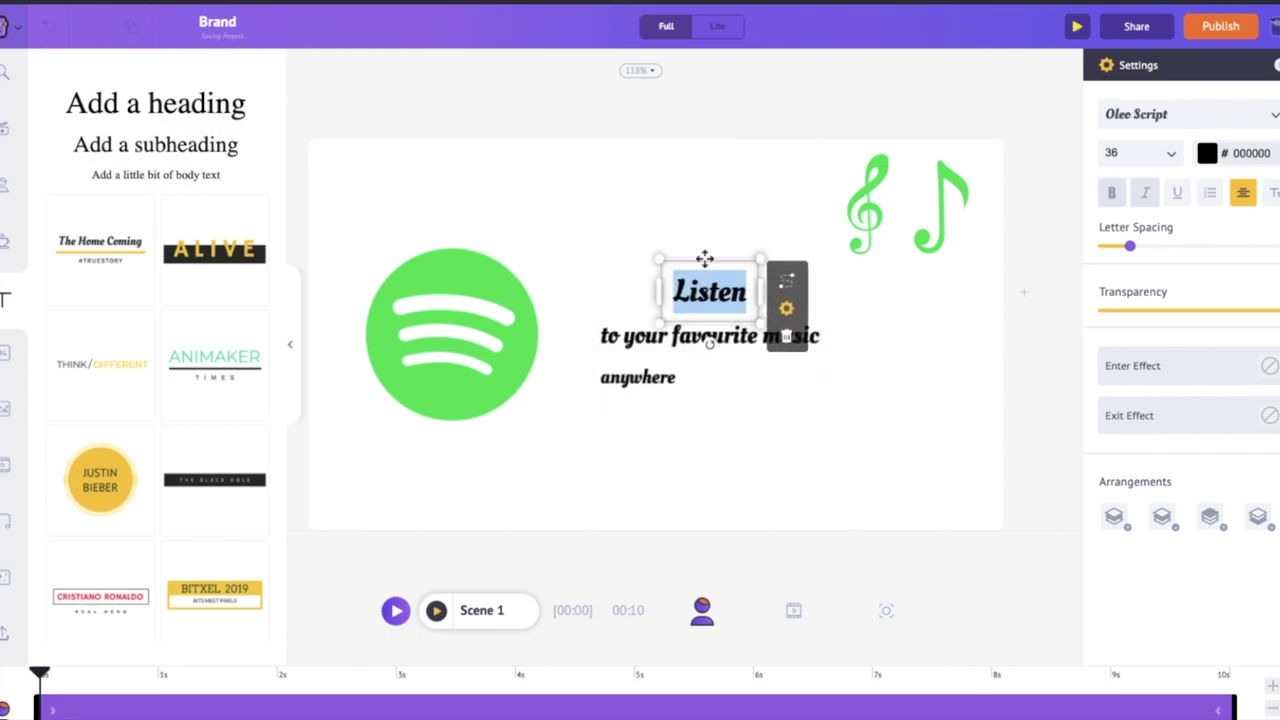
{"action": "left_click", "coordinate": [640, 134]}
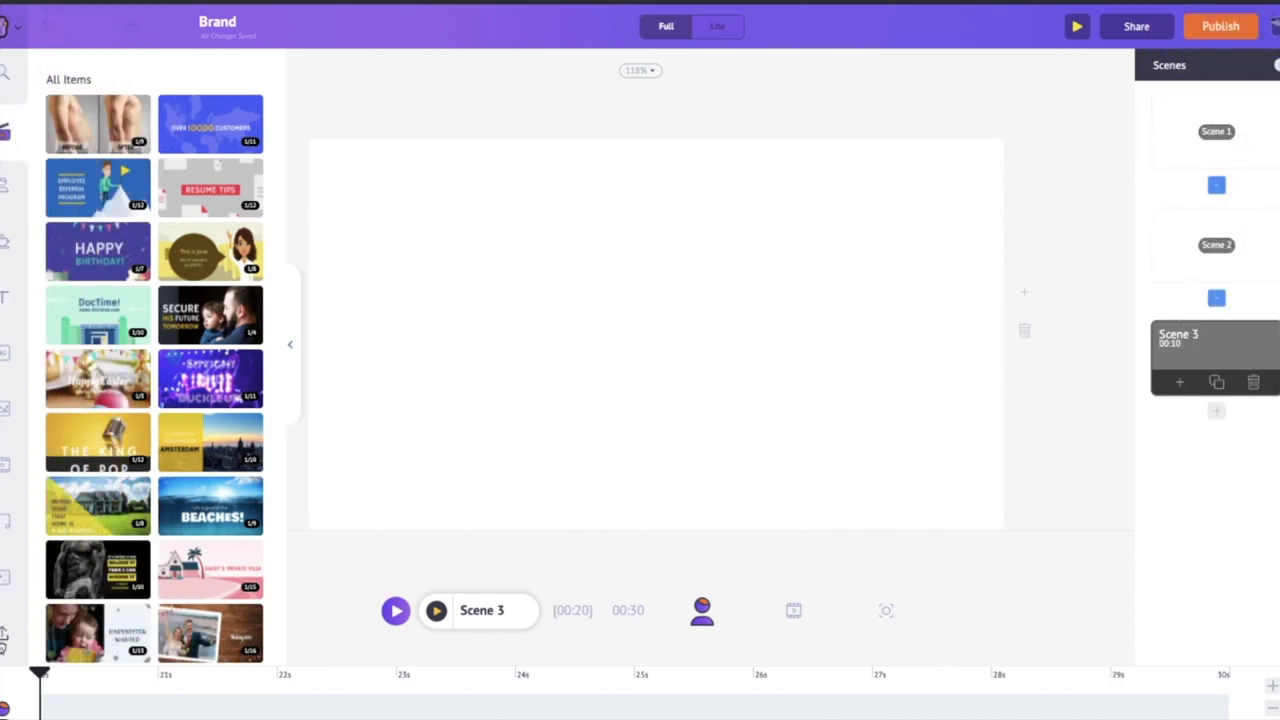
Add the uploaded video from the Branding folder's Brand Video subfolder to Scene 3 and preview the scene
{"action": "left_click", "coordinate": [4, 636]}
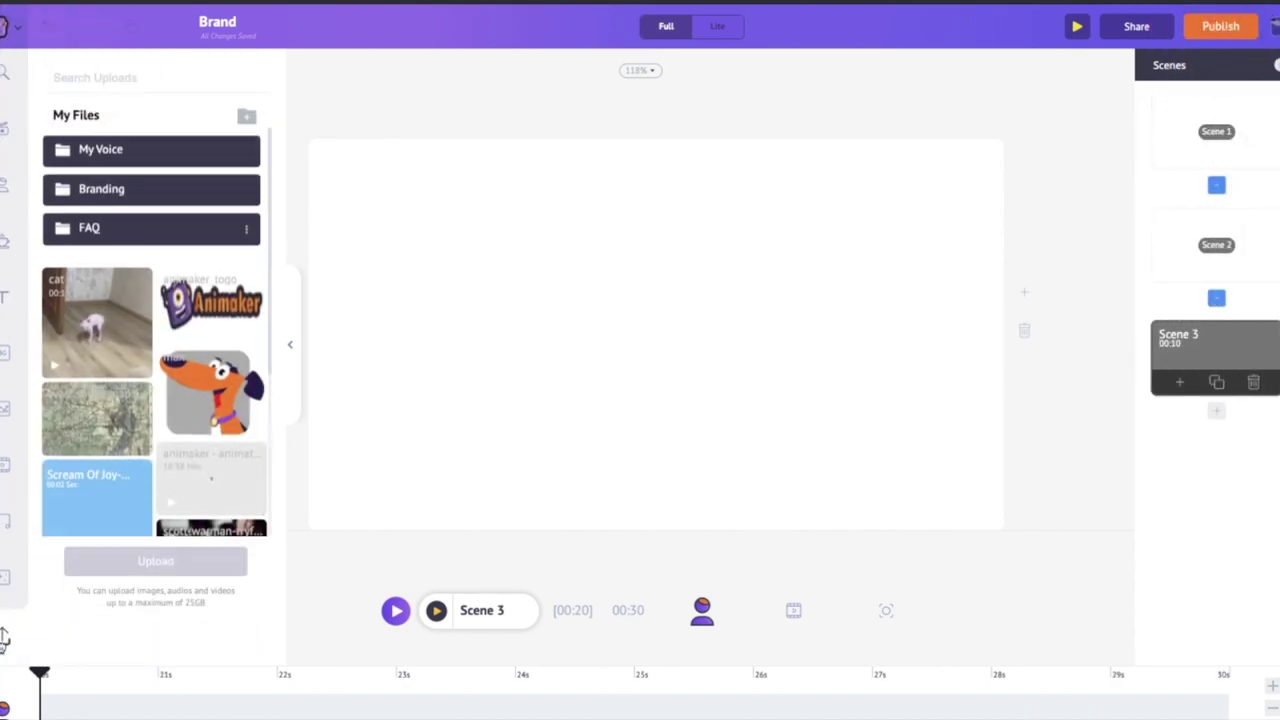
{"action": "left_click", "coordinate": [147, 190]}
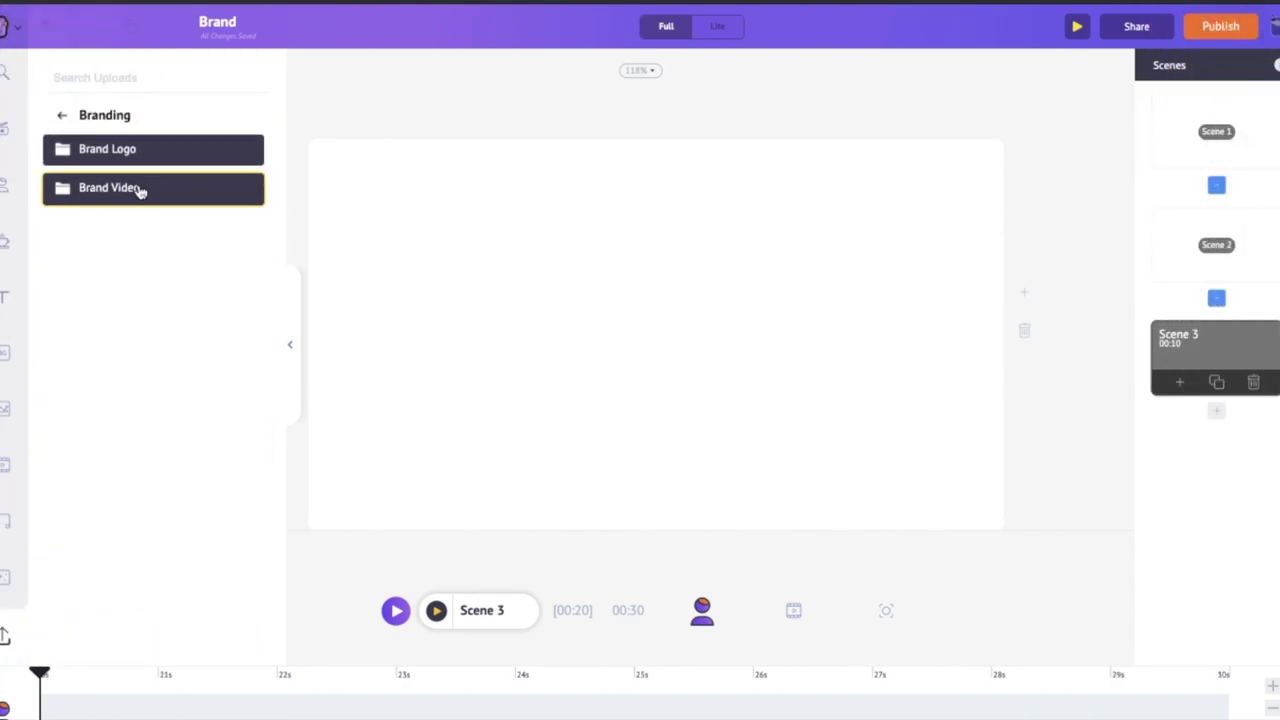
{"action": "left_click", "coordinate": [110, 189]}
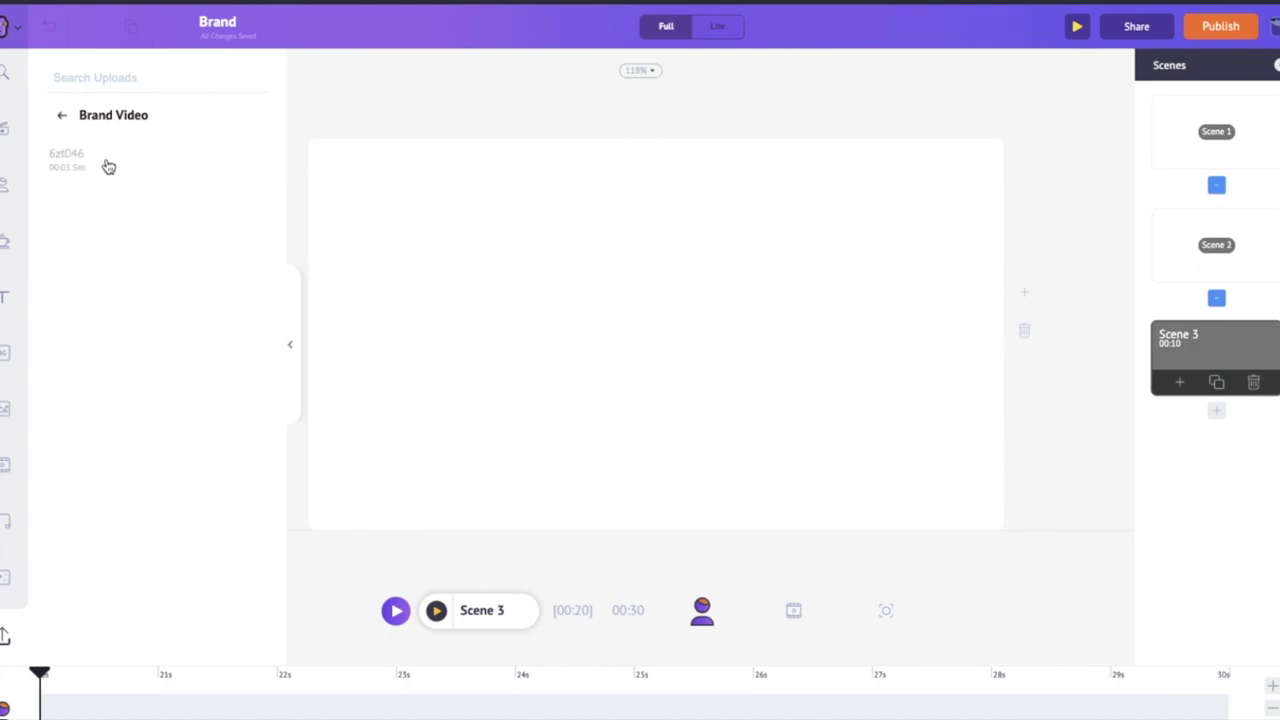
{"action": "left_click", "coordinate": [106, 168]}
{"action": "left_click", "coordinate": [435, 612]}
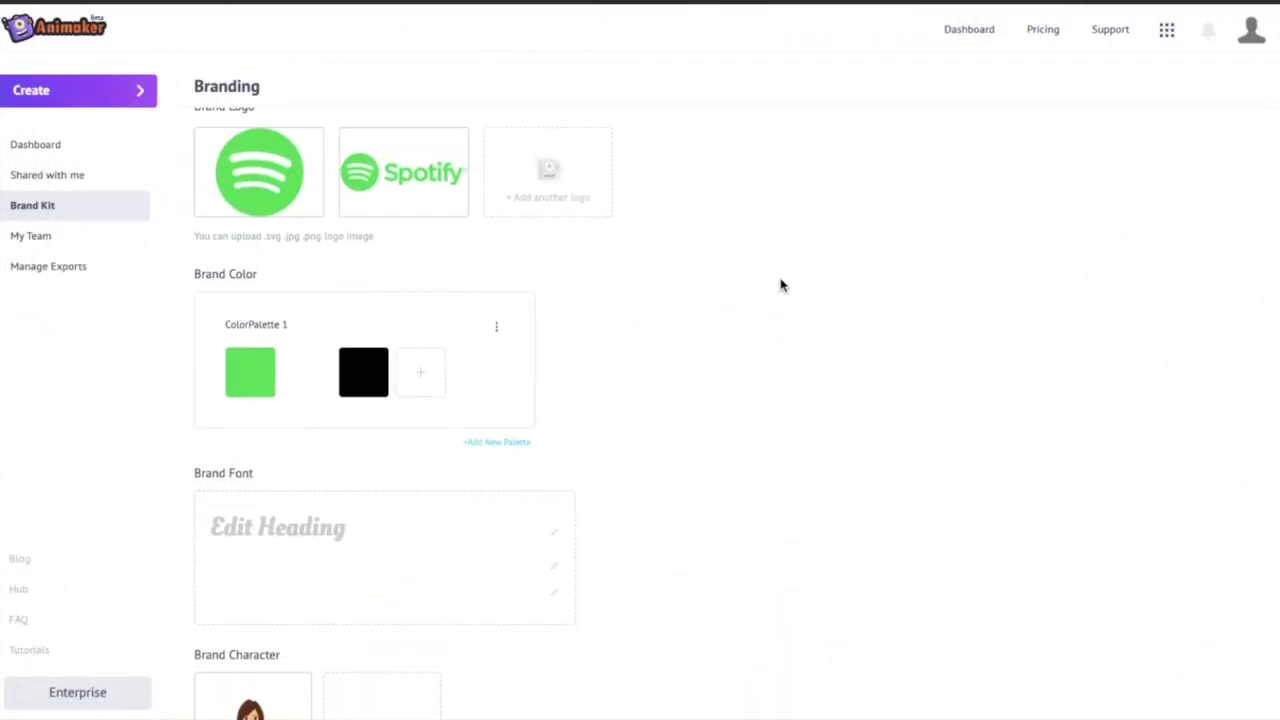
Look over the Brand Kit page and read Spotify's Branding Guidelines on logo, icon, exclusion zone, minimum size and logo misuse
{"action": "scroll", "coordinate": [780, 286], "scroll_direction": "down", "scroll_amount": 4}
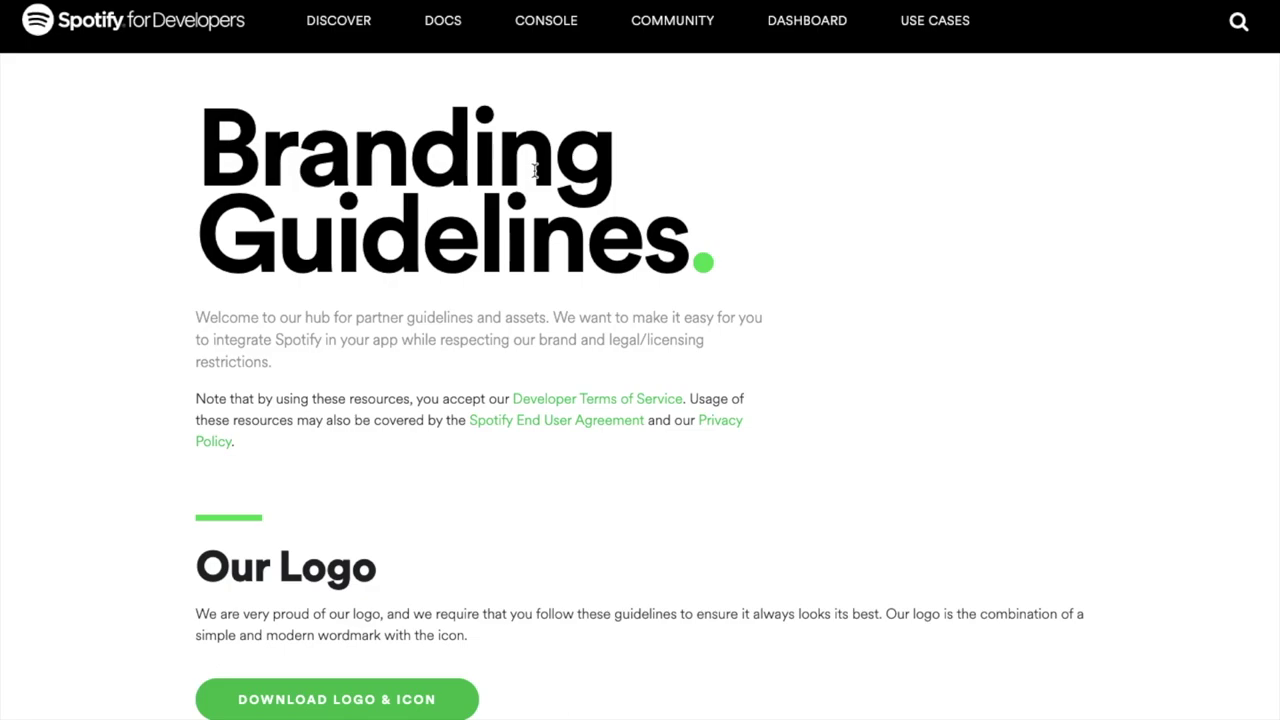
{"action": "scroll", "coordinate": [535, 172], "scroll_direction": "down", "scroll_amount": 5}
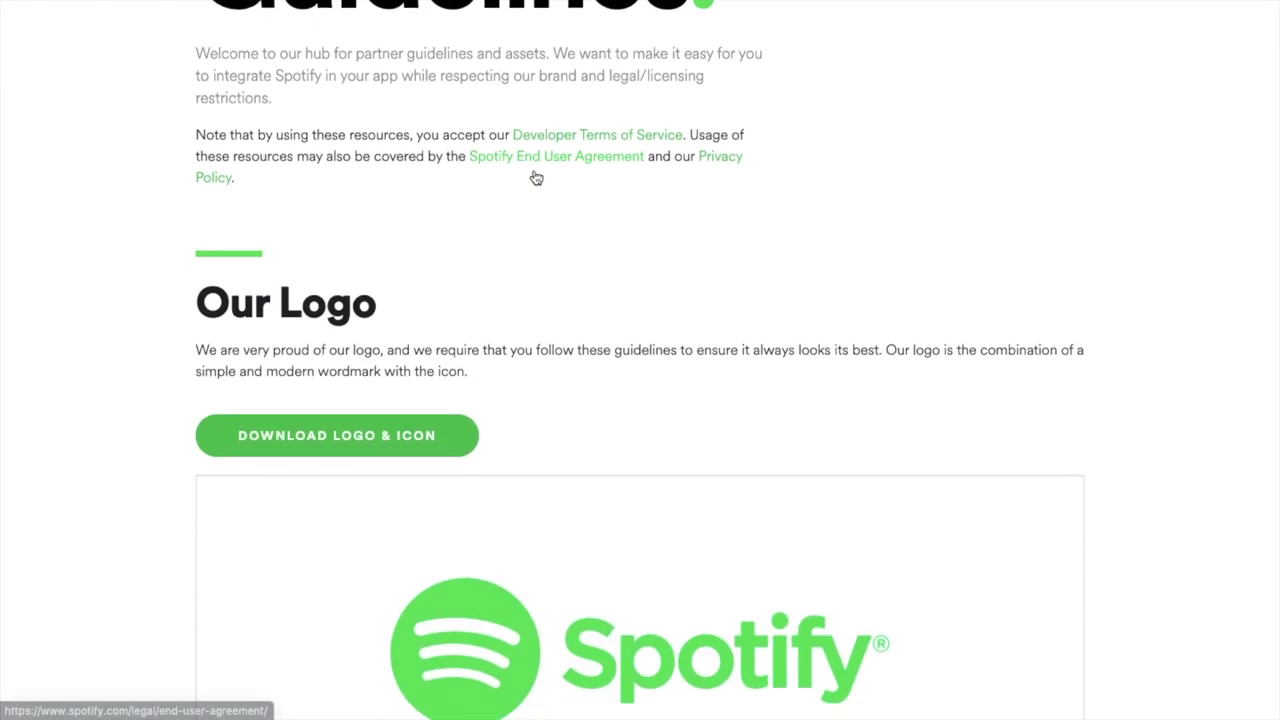
{"action": "scroll", "coordinate": [535, 177], "scroll_direction": "down", "scroll_amount": 2}
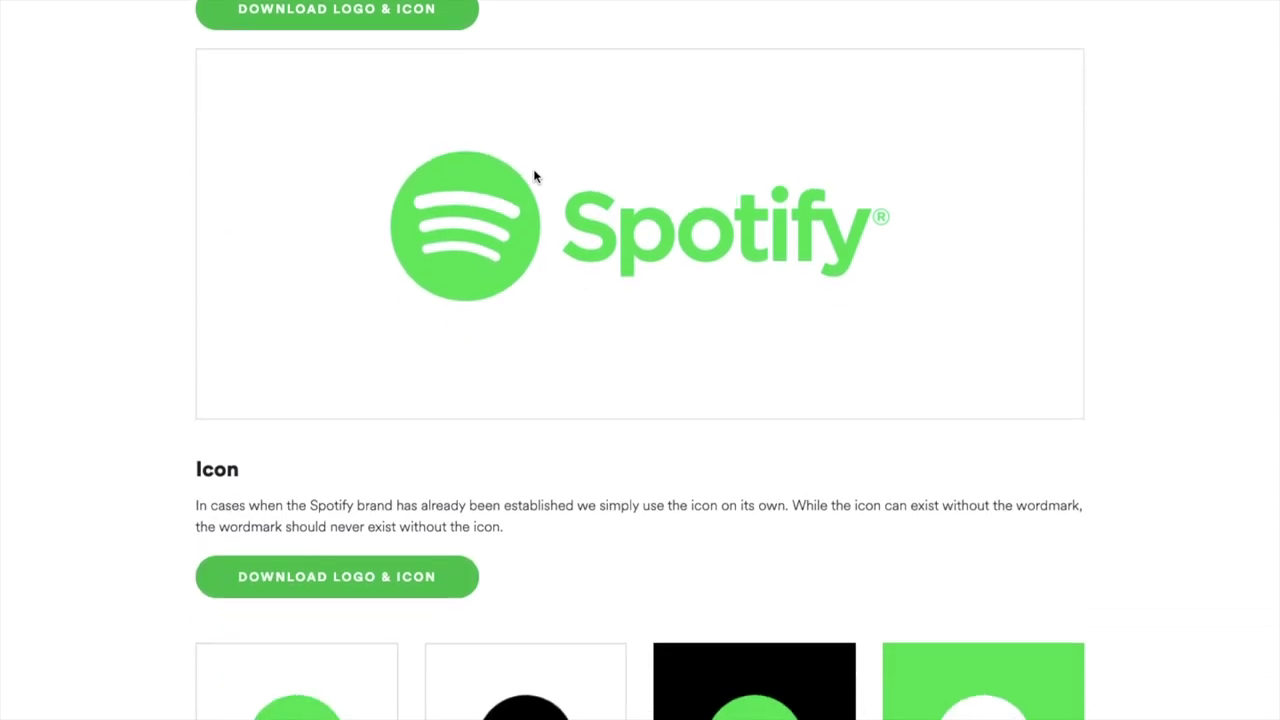
{"action": "scroll", "coordinate": [535, 177], "scroll_direction": "down", "scroll_amount": 4}
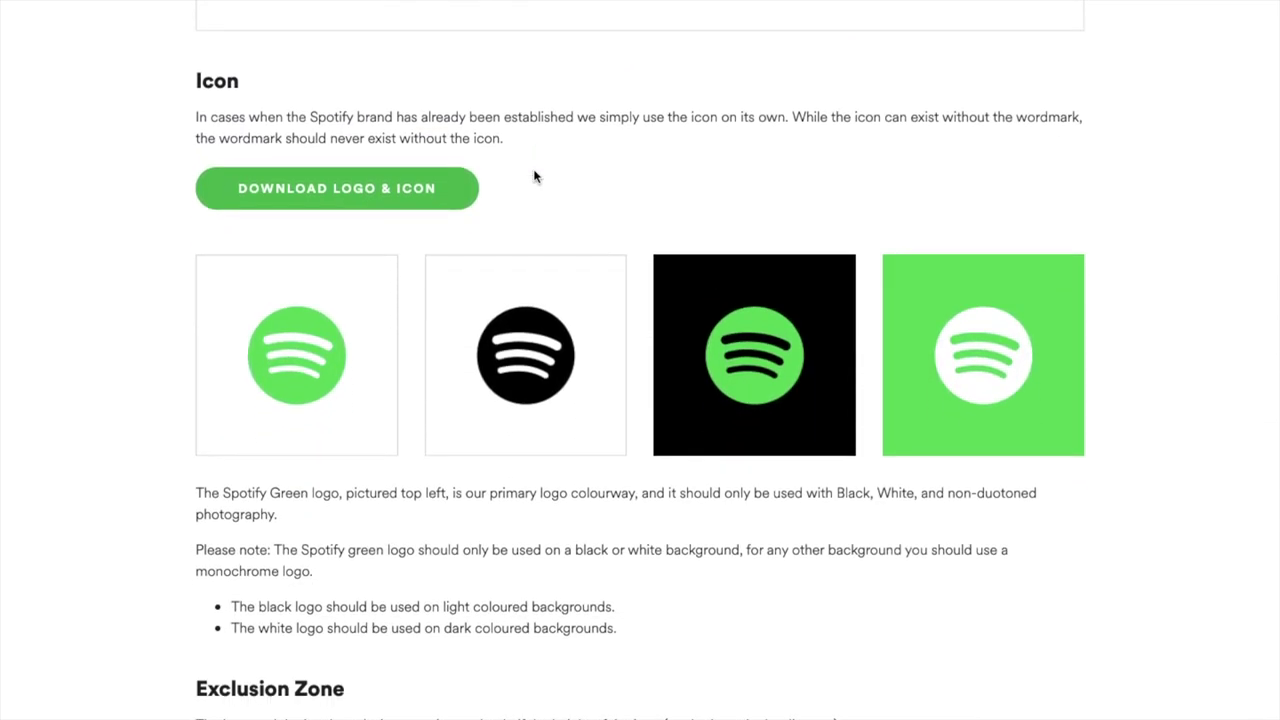
{"action": "scroll", "coordinate": [535, 177], "scroll_direction": "down", "scroll_amount": 7}
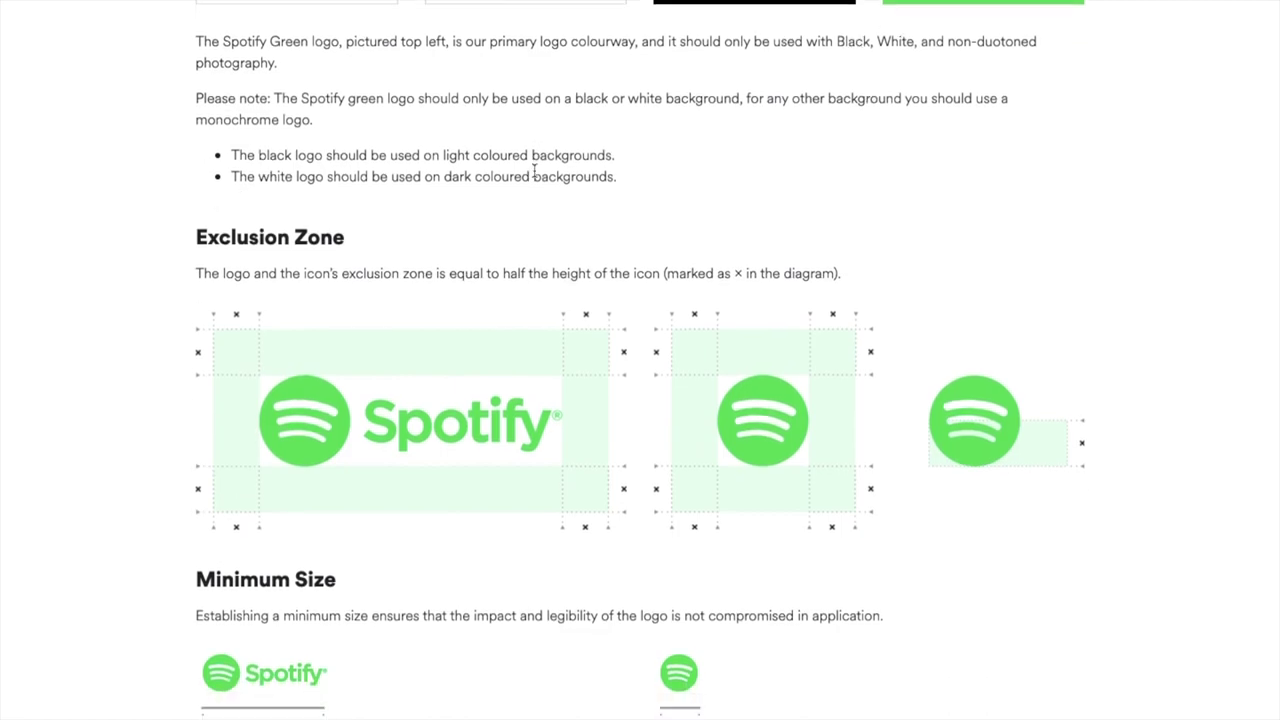
{"action": "scroll", "coordinate": [535, 172], "scroll_direction": "down", "scroll_amount": 3}
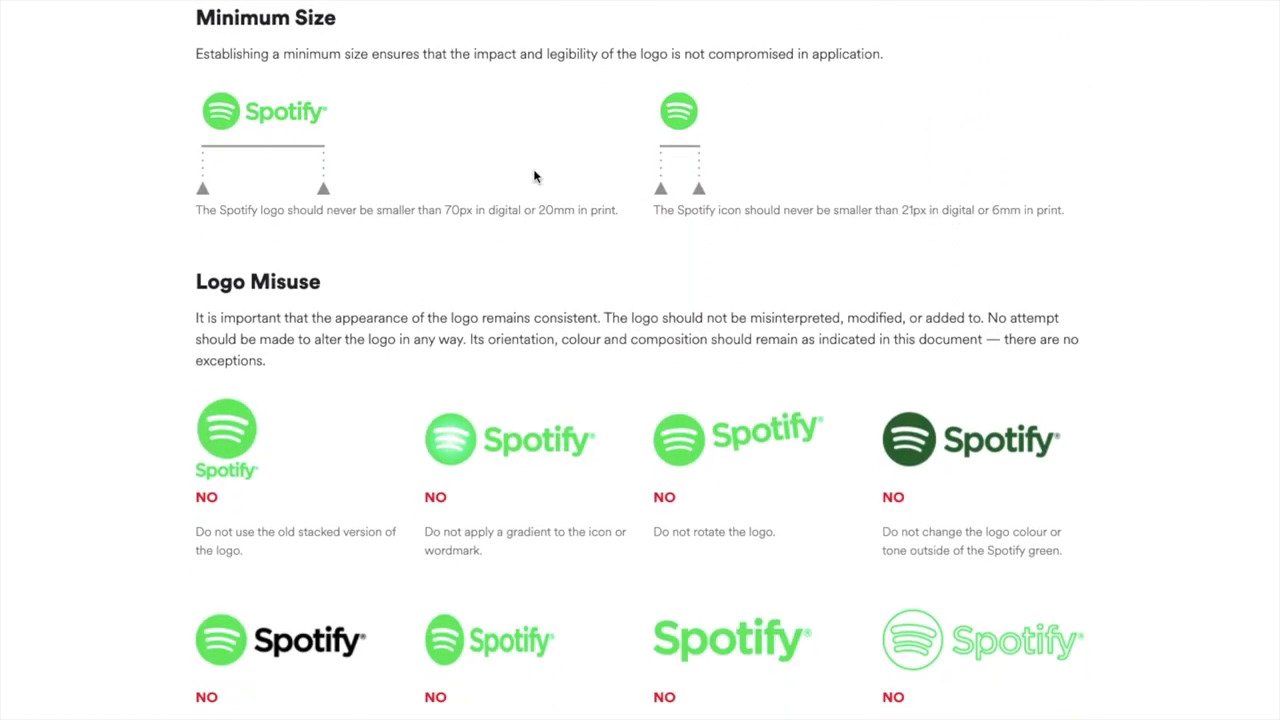
{"action": "scroll", "coordinate": [535, 177], "scroll_direction": "down", "scroll_amount": 3}
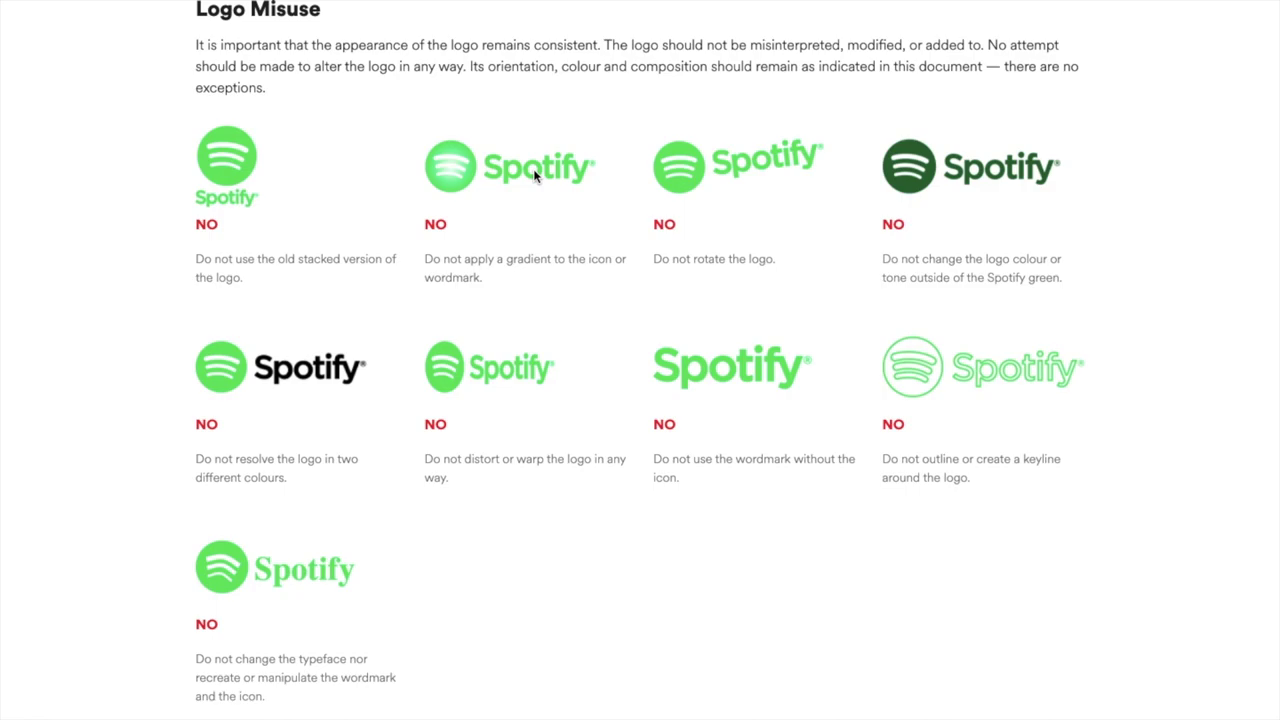
{"action": "scroll", "coordinate": [535, 177], "scroll_direction": "down", "scroll_amount": 1}
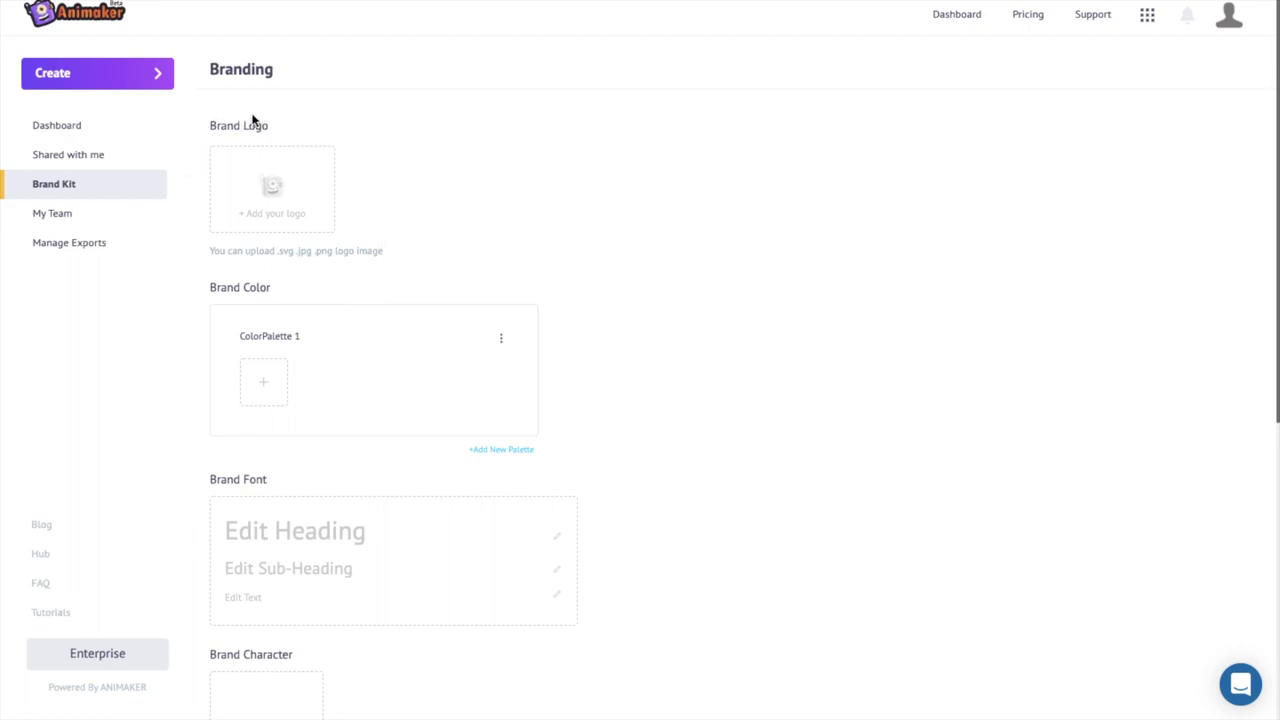
Upload the green Spotify icon and the green Spotify logo PNG files from the Desktop as brand logos
{"action": "left_click", "coordinate": [268, 207]}
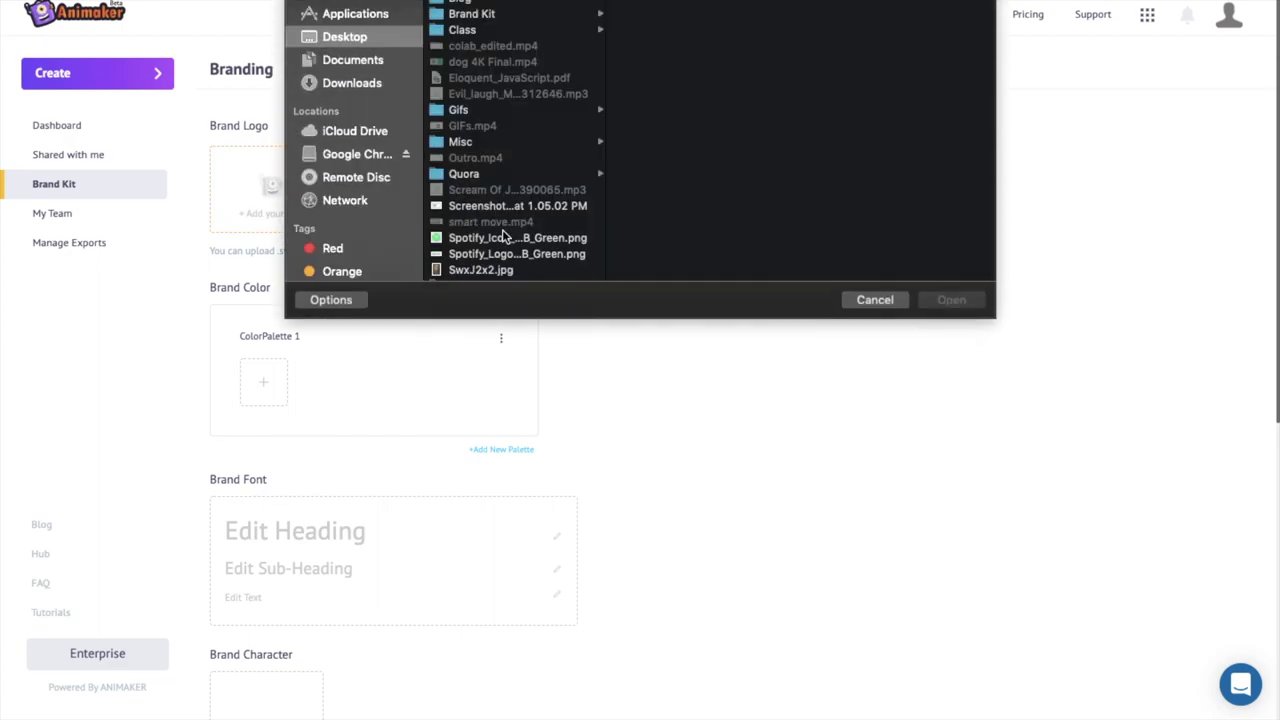
{"action": "double_click", "coordinate": [505, 240]}
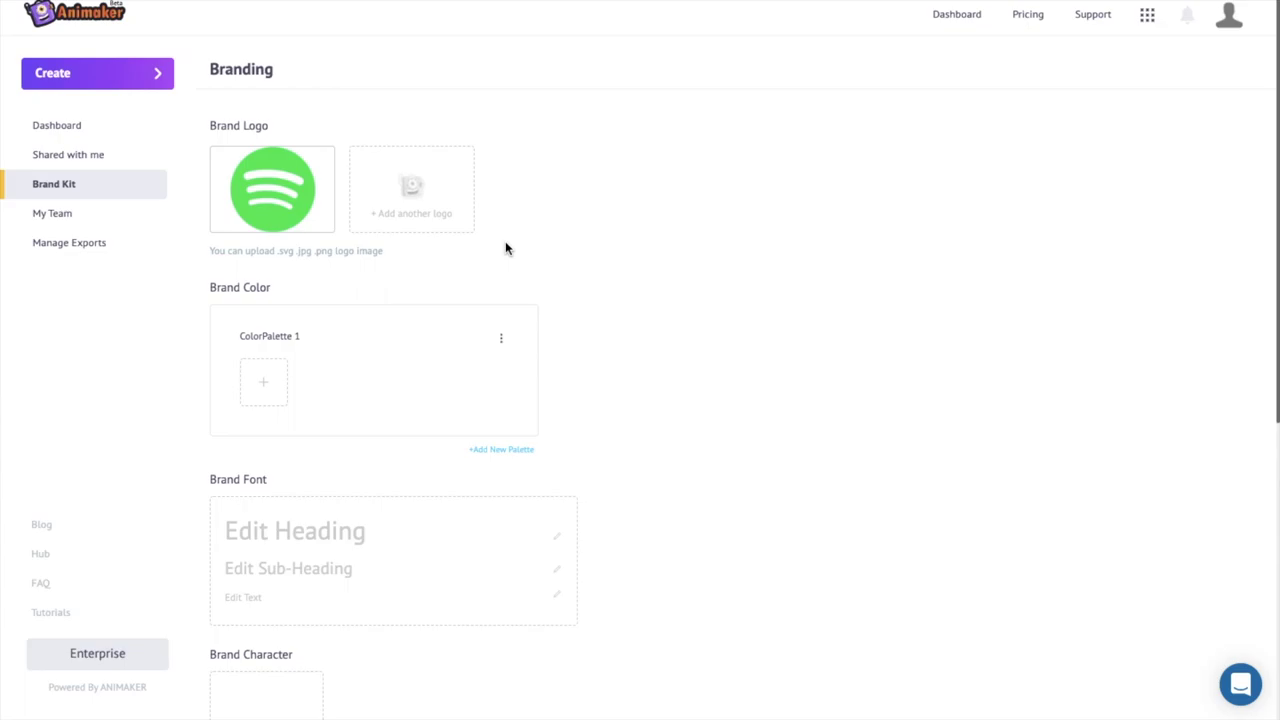
{"action": "left_click", "coordinate": [411, 216]}
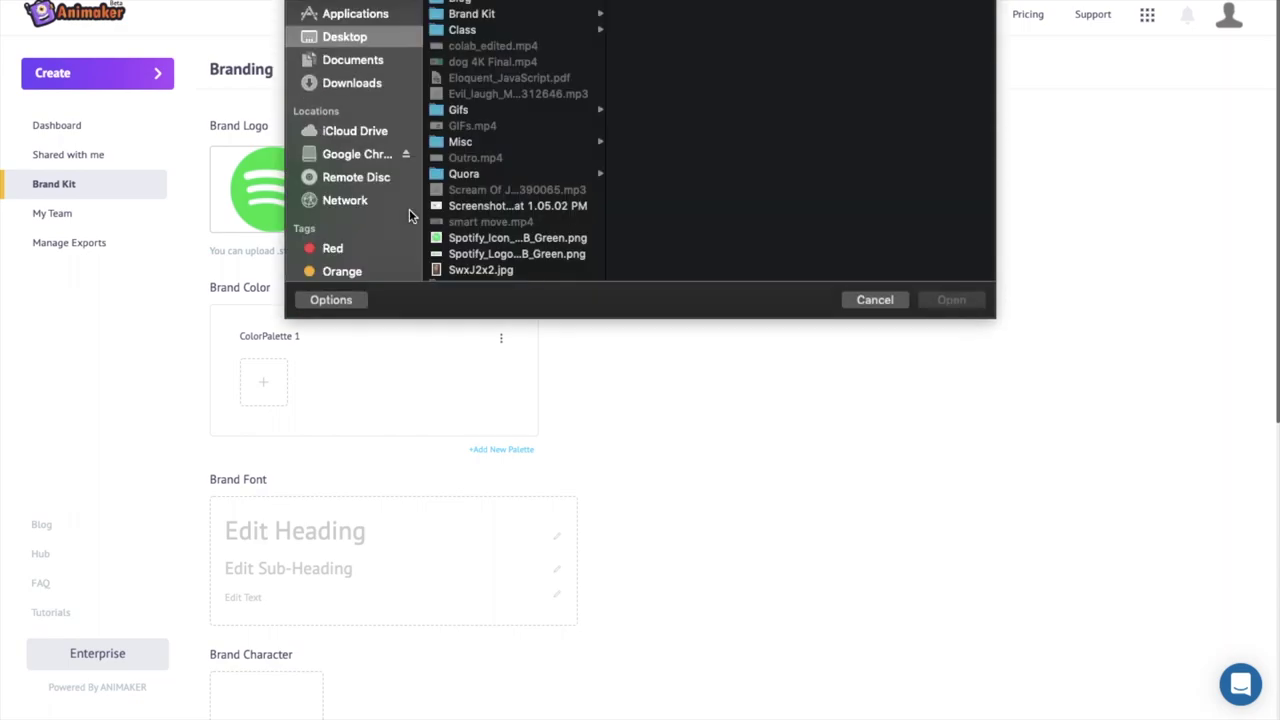
{"action": "left_click", "coordinate": [503, 253]}
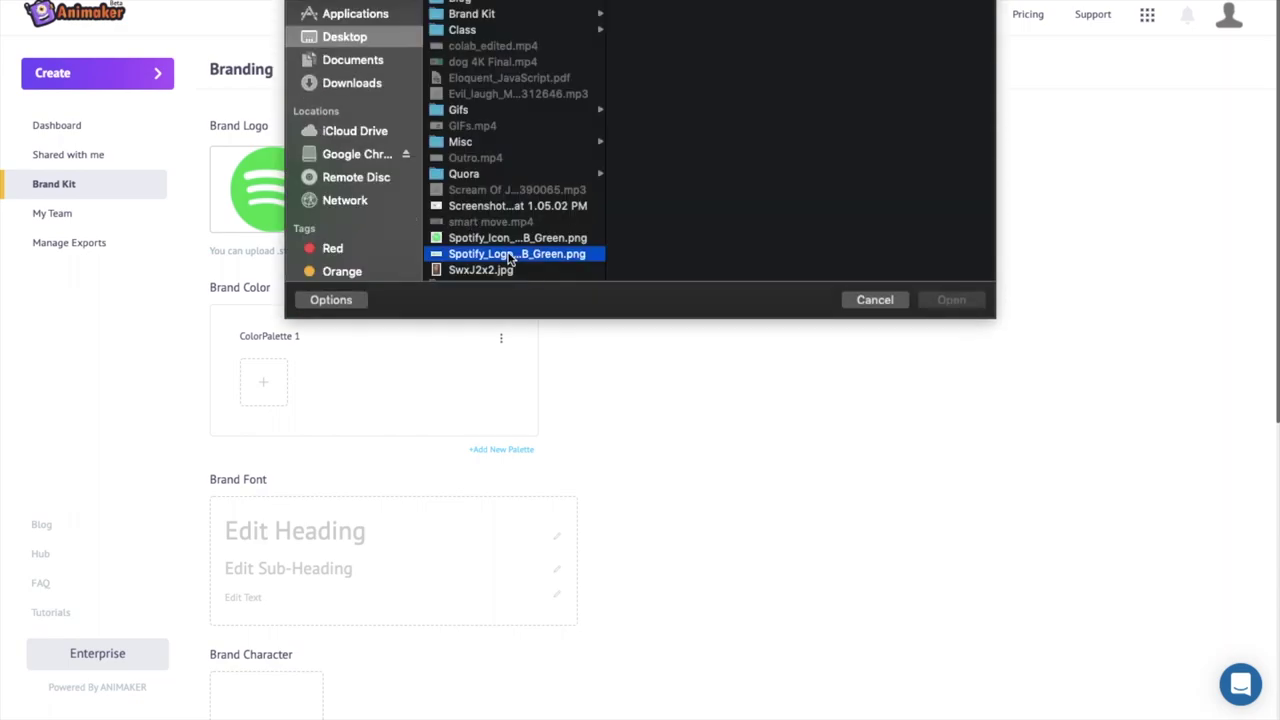
{"action": "double_click", "coordinate": [508, 258]}
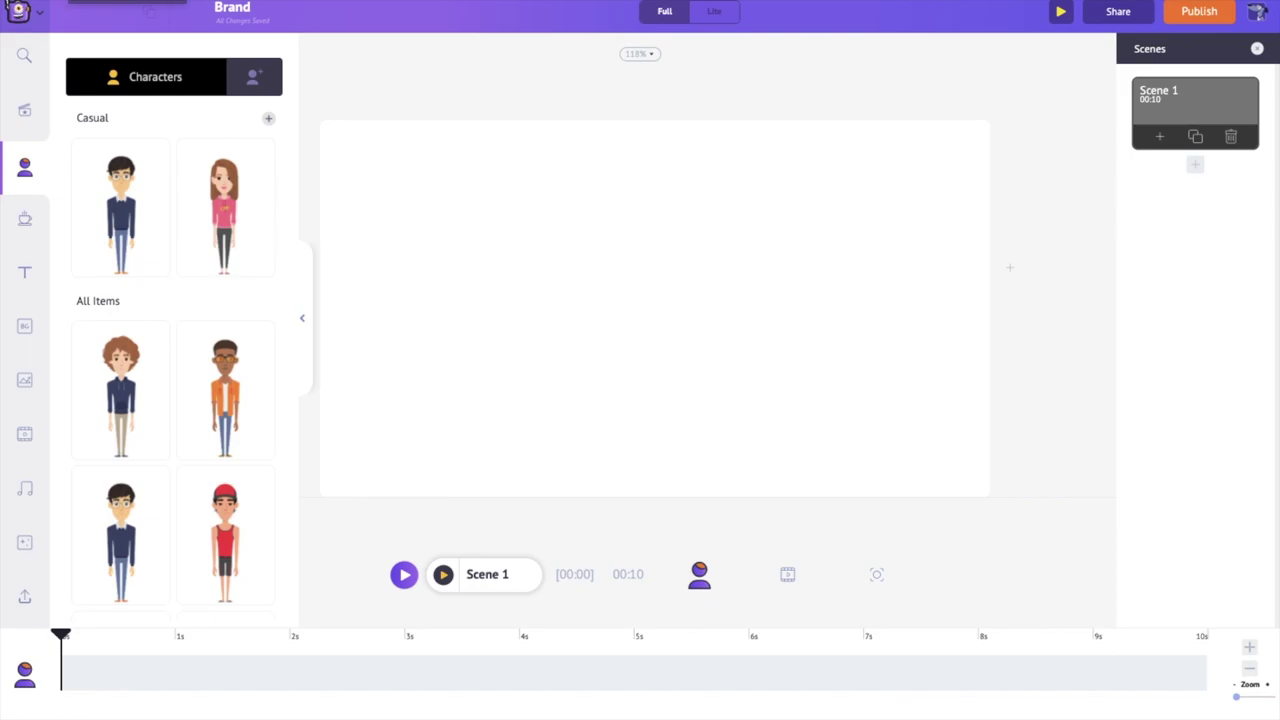
Add the round green Spotify icon from the brand logos to Scene 1, shrink it and place it in the canvas's left half
{"action": "left_click", "coordinate": [25, 222]}
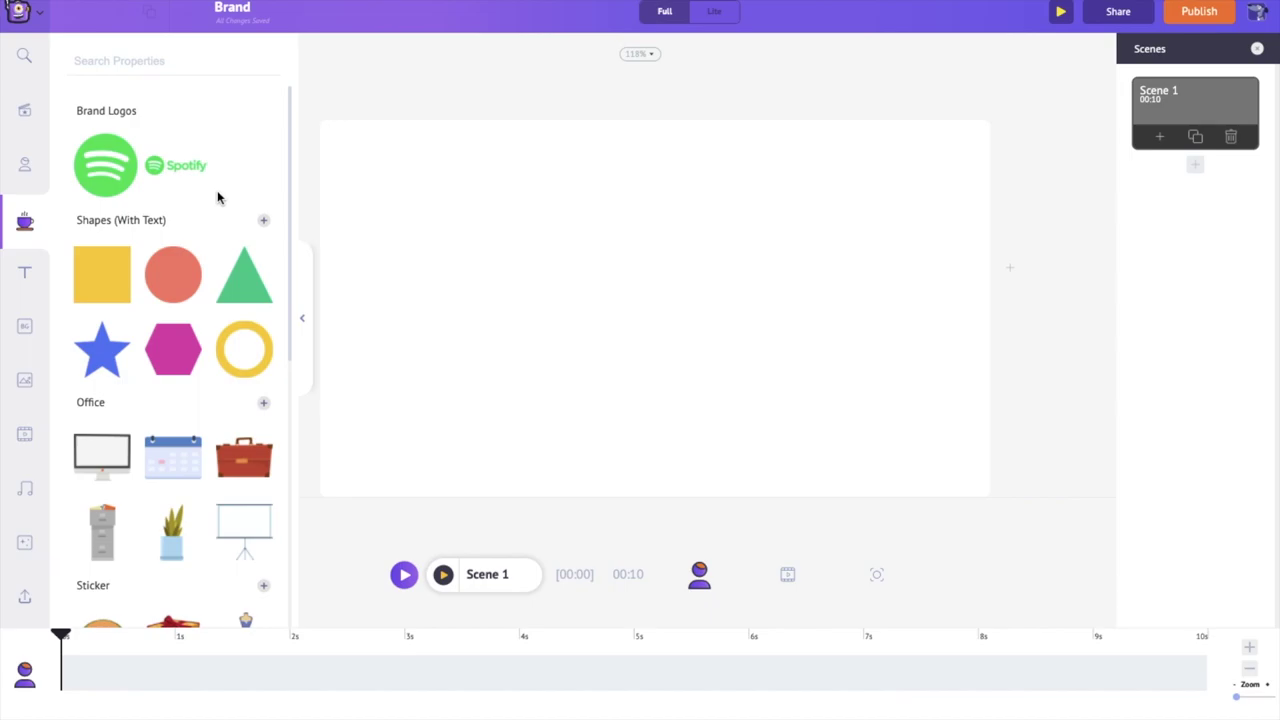
{"action": "left_click", "coordinate": [111, 175]}
{"action": "left_click_drag", "start_coordinate": [824, 141], "coordinate": [654, 263]}
{"action": "left_click_drag", "start_coordinate": [580, 409], "coordinate": [469, 320]}
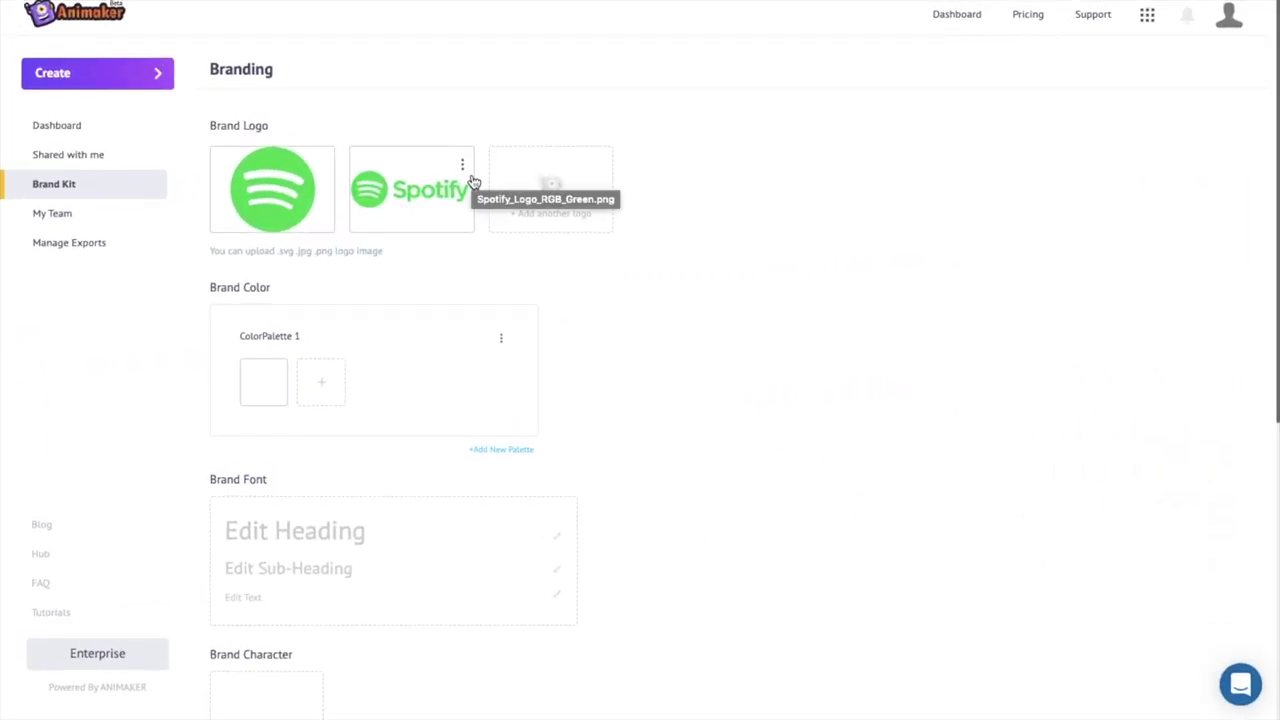
Set the first colour of the brand colour palette to #64d762
{"action": "left_click", "coordinate": [268, 383]}
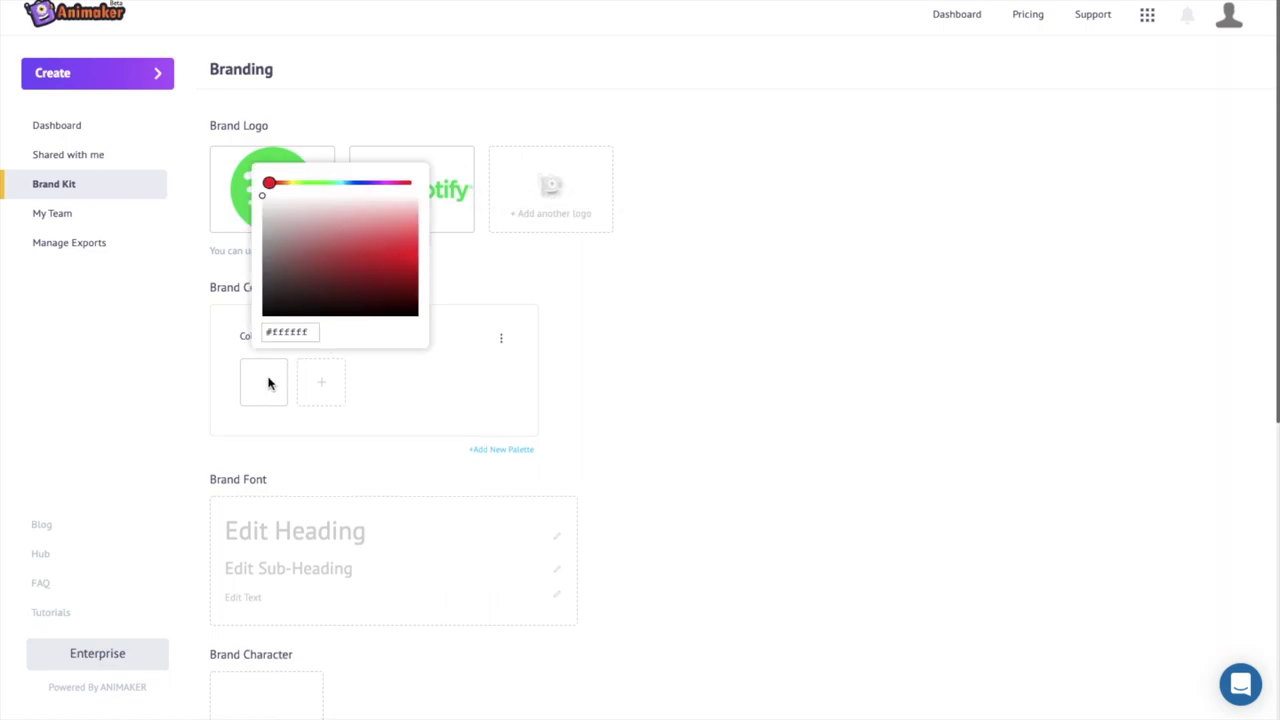
{"action": "left_click", "coordinate": [311, 331]}
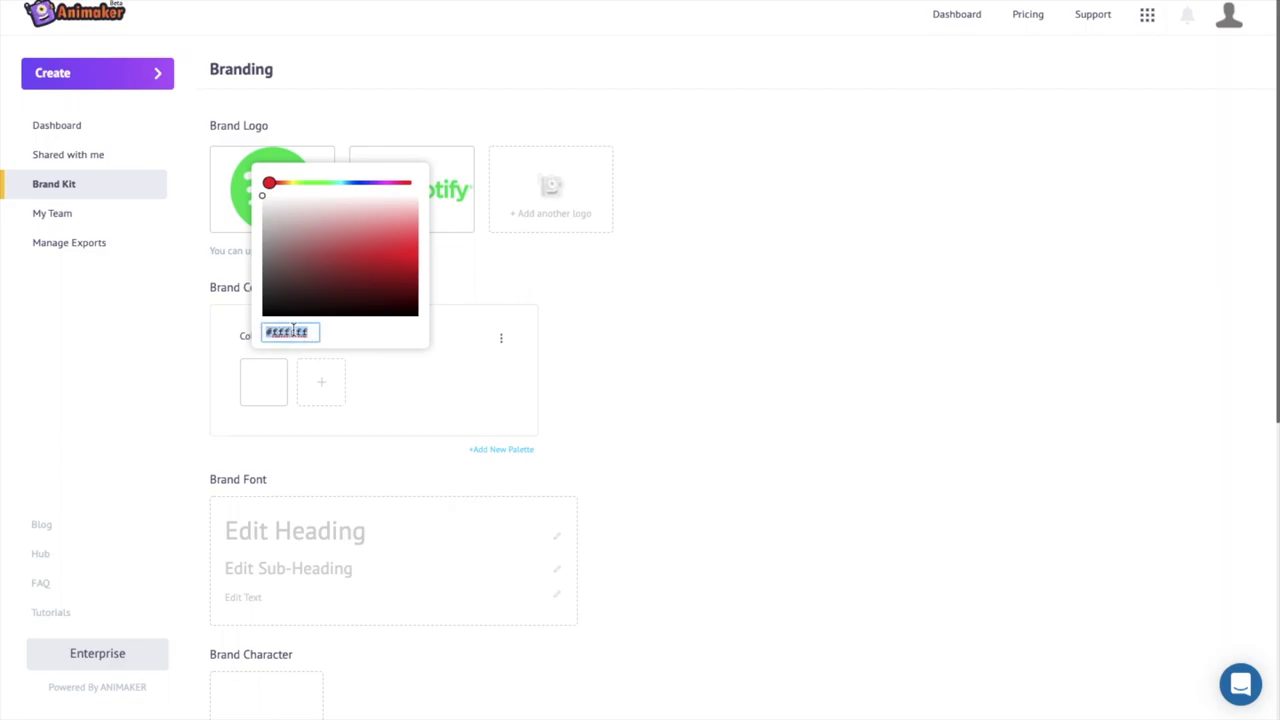
{"action": "type", "text": "#64d762"}
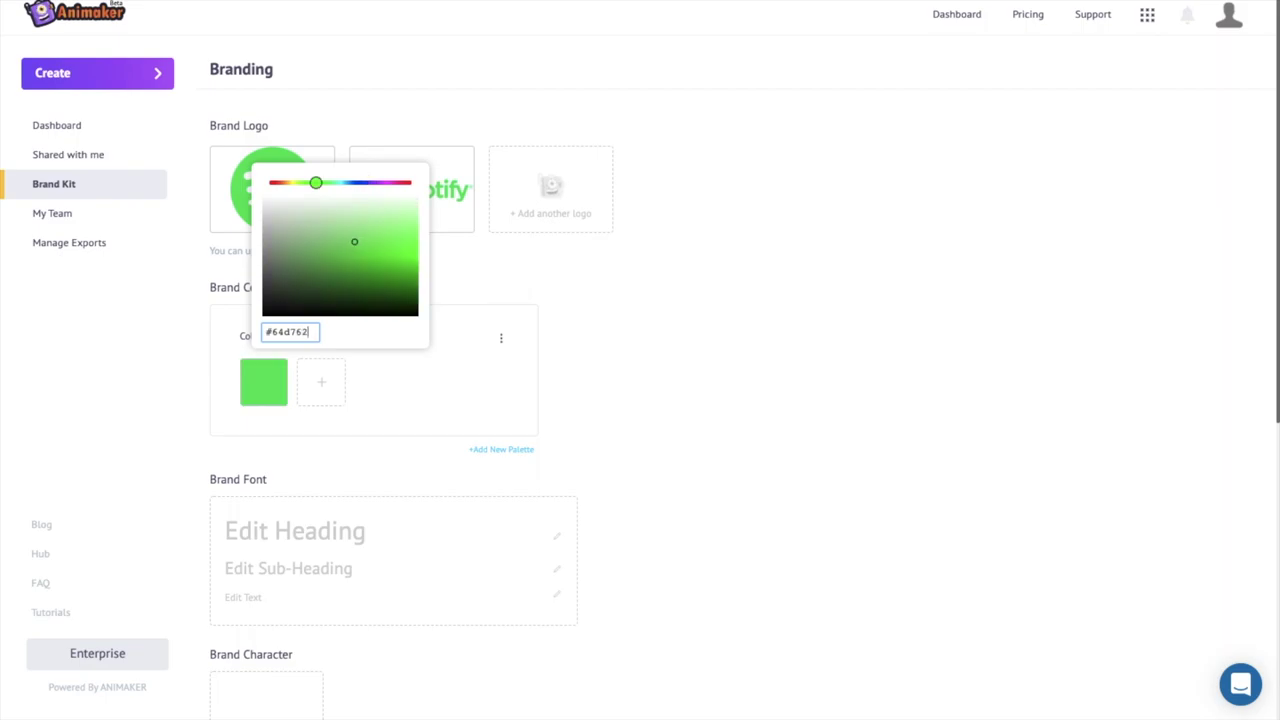
{"action": "key", "text": "Return"}
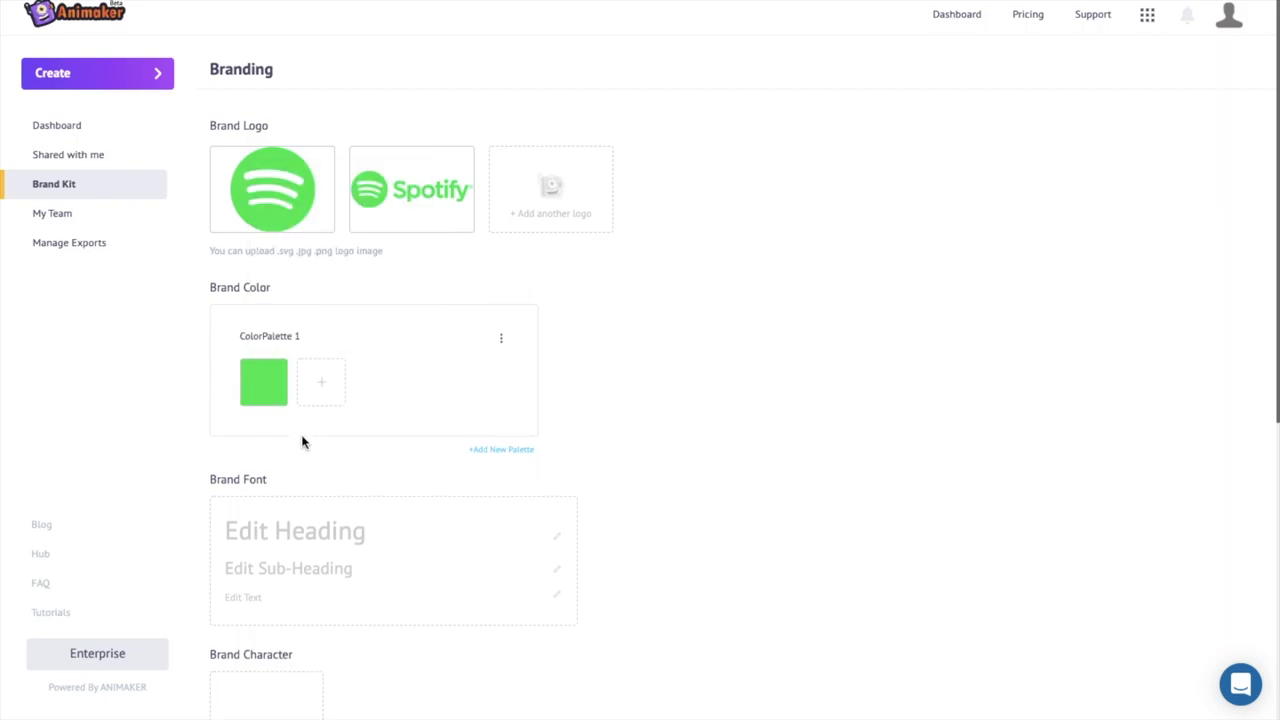
Add white and black (#000000) as the second and third colours of the brand palette
{"action": "left_click", "coordinate": [323, 386]}
{"action": "left_click", "coordinate": [376, 255]}
{"action": "left_click_drag", "start_coordinate": [376, 255], "coordinate": [309, 197]}
{"action": "left_click", "coordinate": [389, 368]}
{"action": "left_click", "coordinate": [378, 383]}
{"action": "left_click_drag", "start_coordinate": [409, 294], "coordinate": [373, 337]}
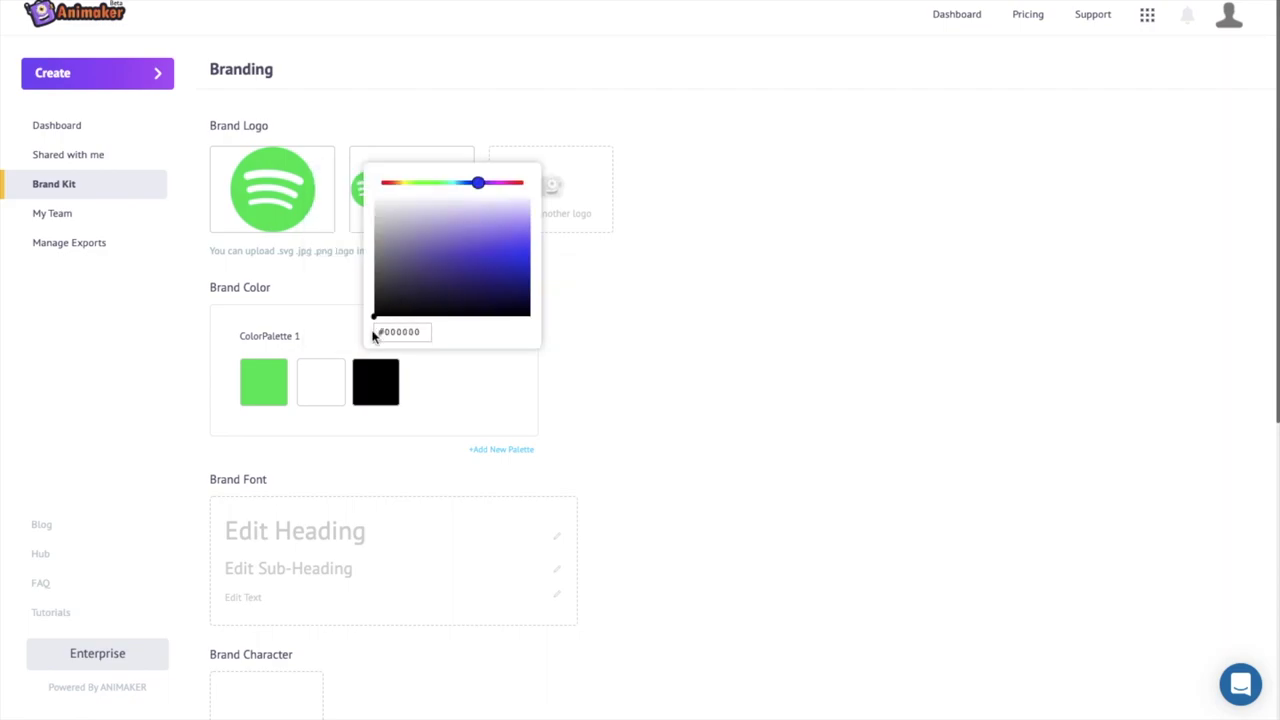
{"action": "left_click", "coordinate": [560, 420]}
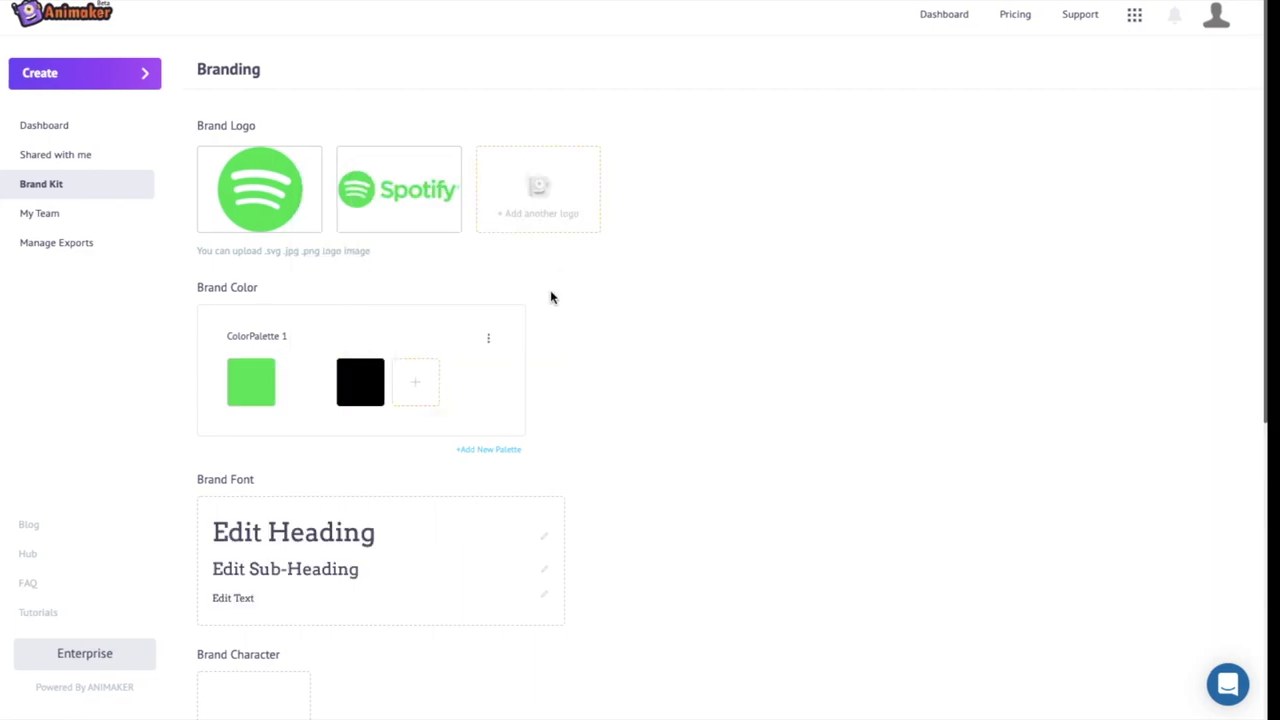
Try to rename the brand colour palette as "Primary"
{"action": "left_click", "coordinate": [302, 343]}
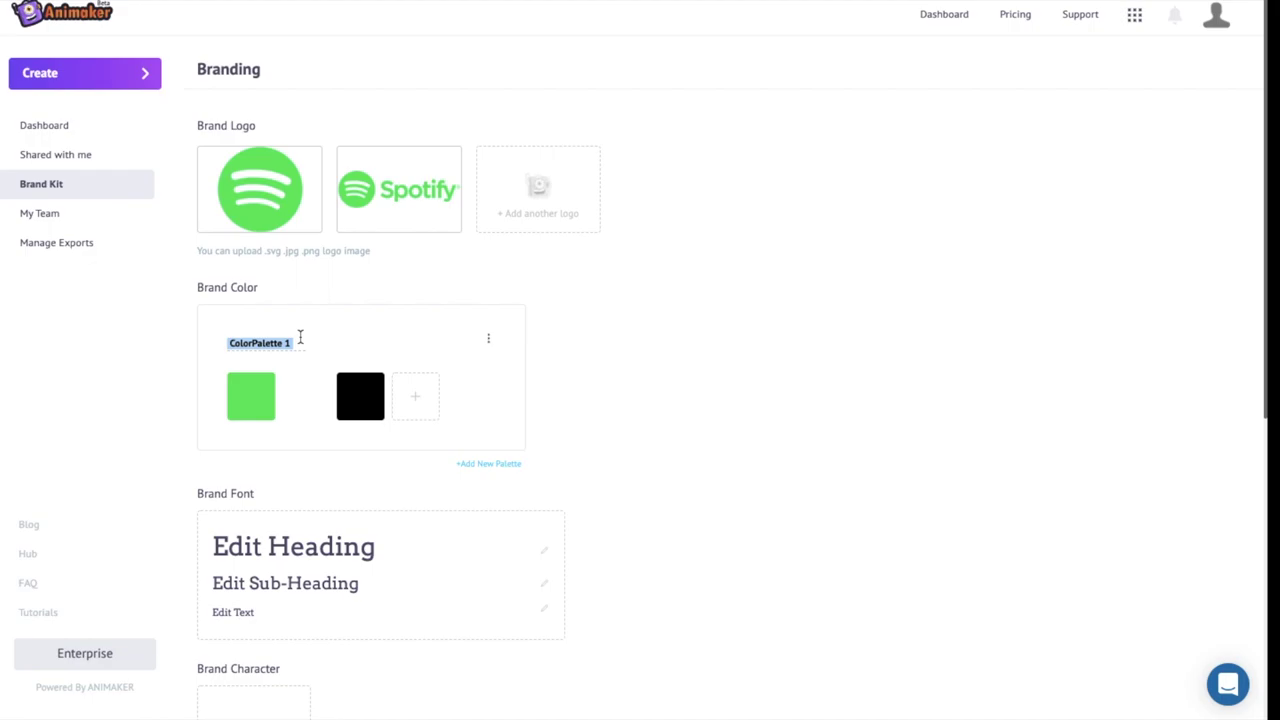
{"action": "type", "text": "Primary"}
{"action": "left_click", "coordinate": [596, 368]}
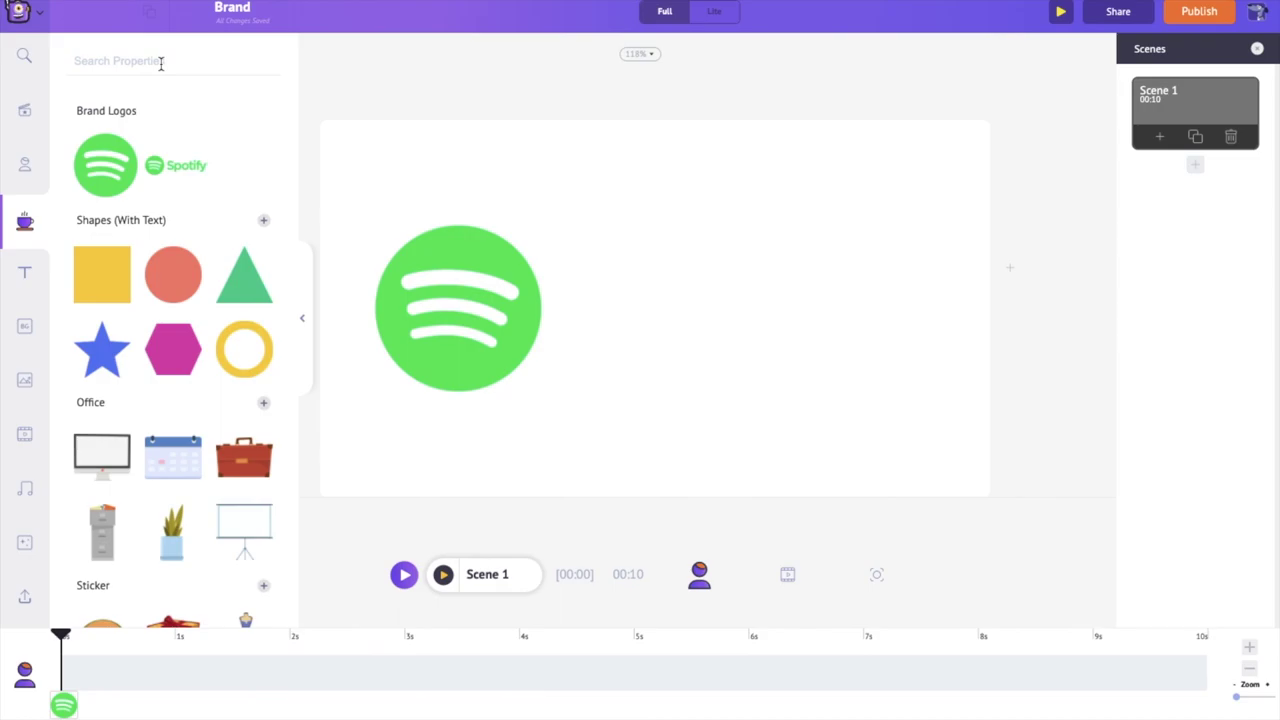
Search the video project's properties for "music" and add the red treble clef to Scene 1
{"action": "left_click", "coordinate": [160, 64]}
{"action": "type", "text": "music"}
{"action": "key", "text": "Return"}
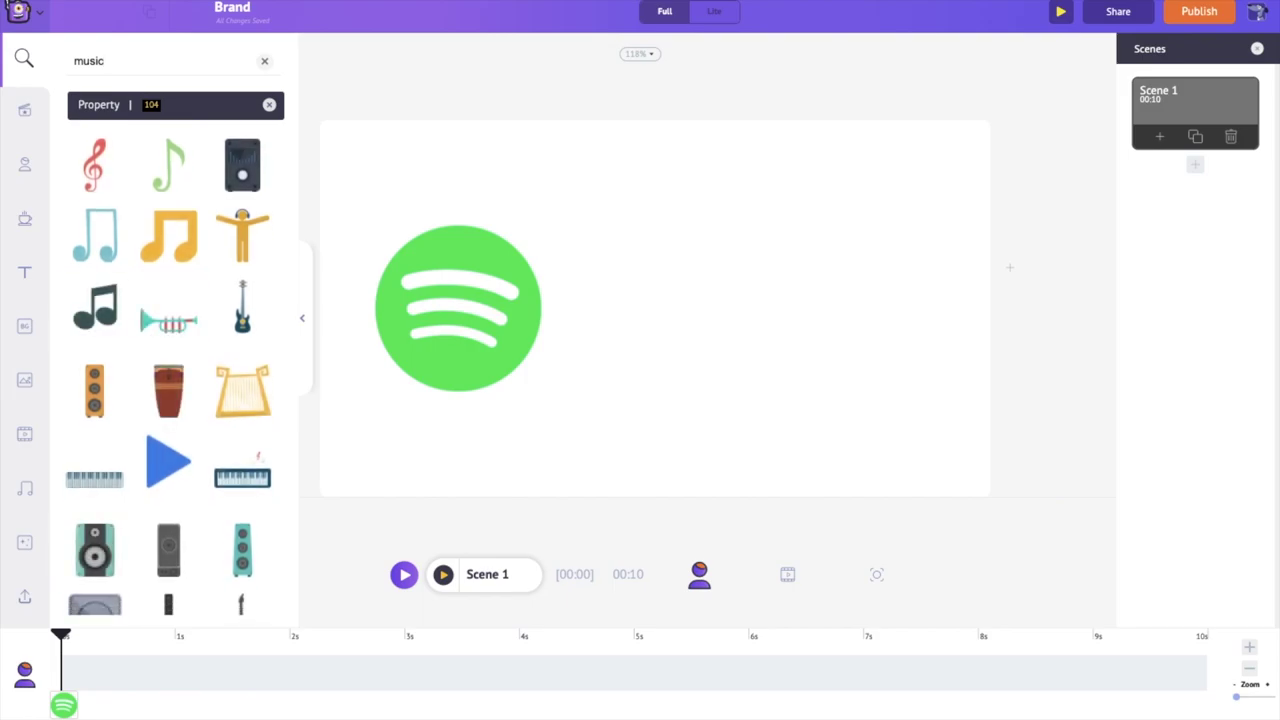
{"action": "left_click", "coordinate": [95, 170]}
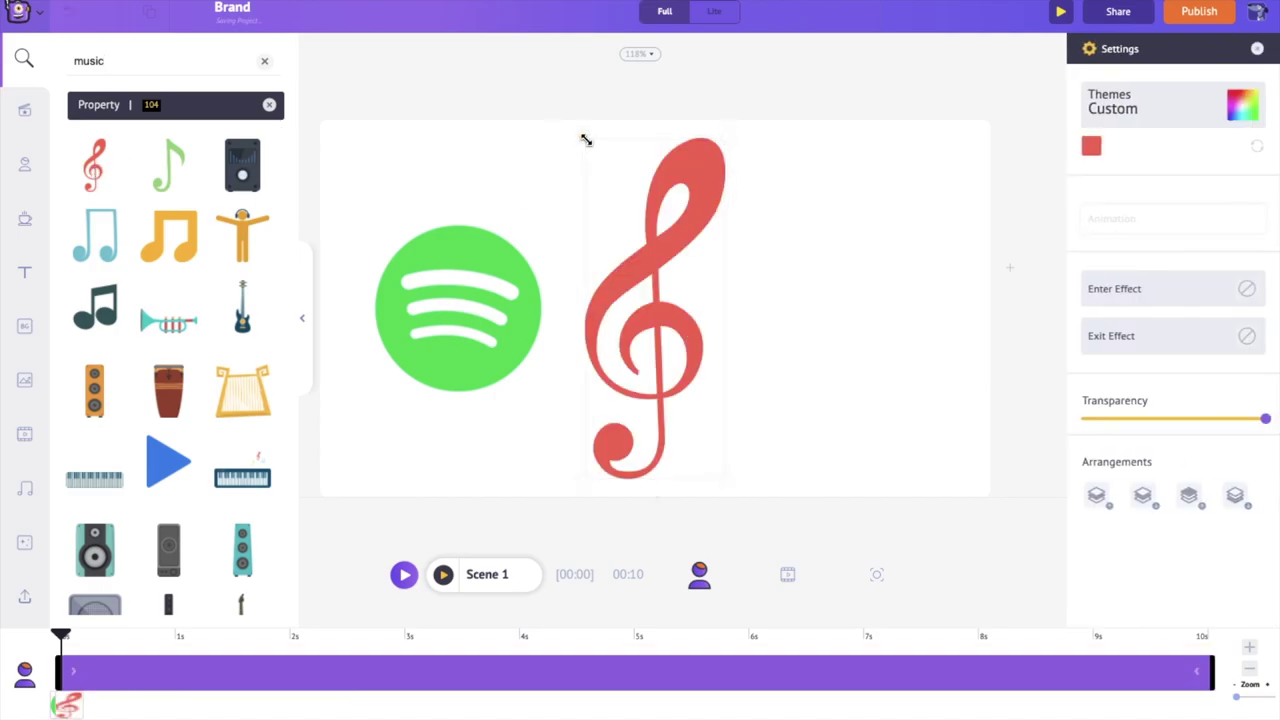
Shrink the treble clef into the canvas's lower right area and recolour it with the green from the brand palette
{"action": "left_click_drag", "start_coordinate": [586, 137], "coordinate": [686, 280]}
{"action": "left_click_drag", "start_coordinate": [705, 430], "coordinate": [727, 435]}
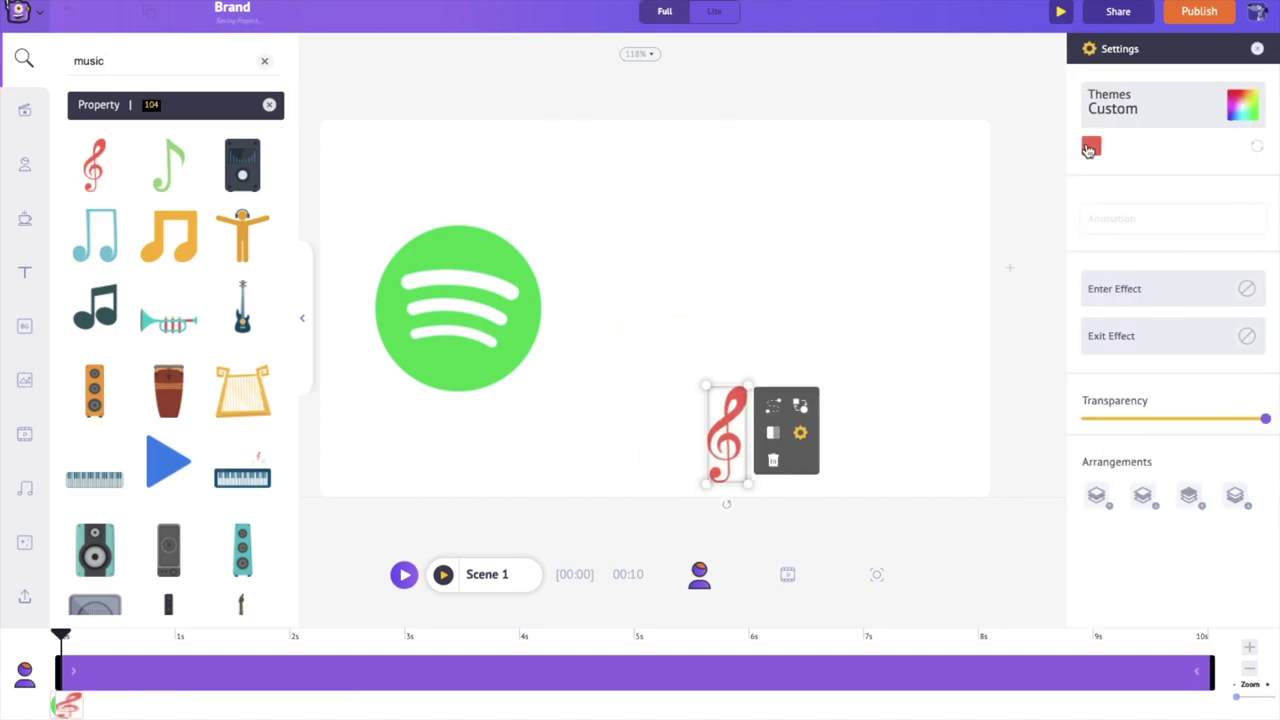
{"action": "left_click", "coordinate": [1092, 147]}
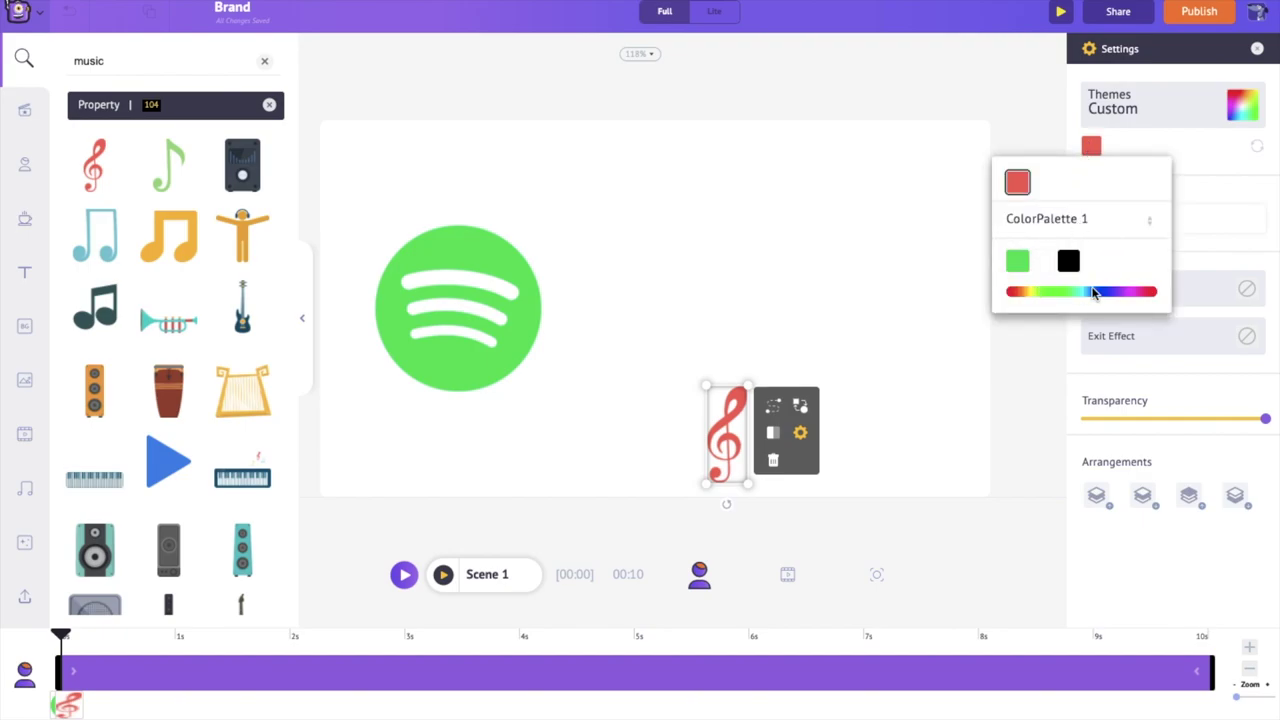
{"action": "left_click", "coordinate": [1015, 262]}
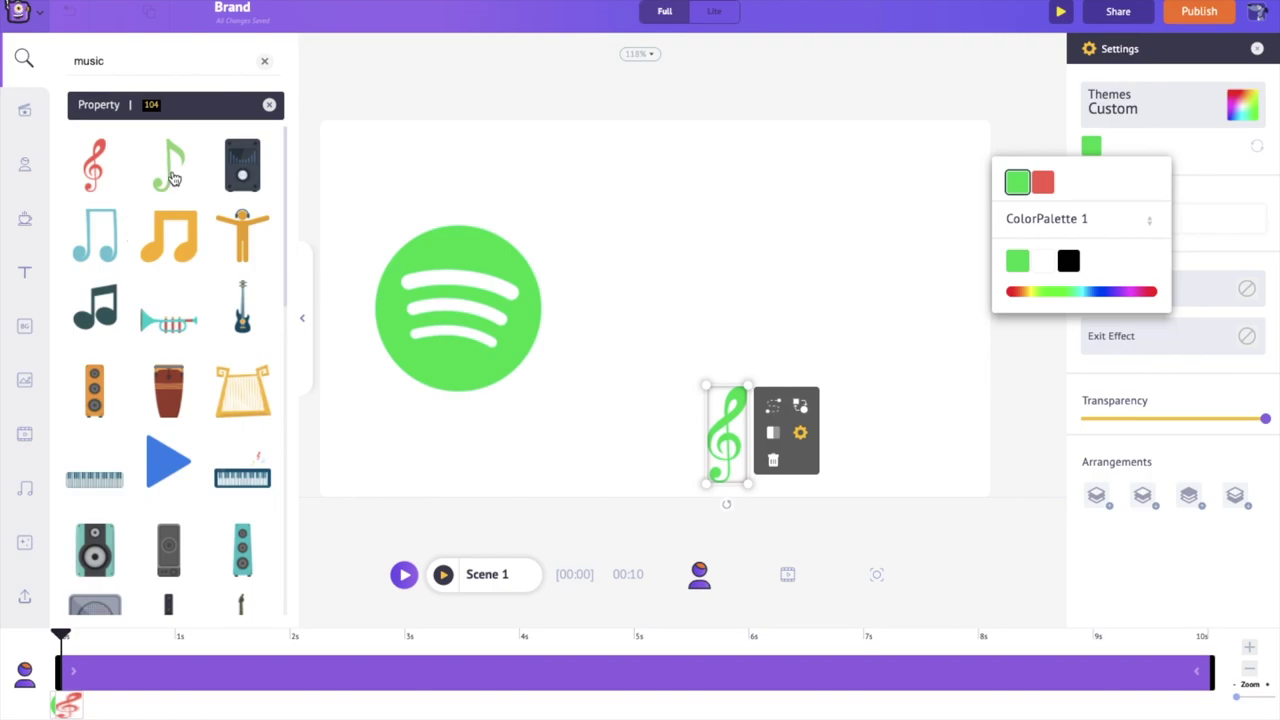
Add the single green music note, shrink it beside the treble clef and recolour it with the brand palette's green
{"action": "left_click", "coordinate": [172, 178]}
{"action": "left_click_drag", "start_coordinate": [590, 192], "coordinate": [781, 402]}
{"action": "left_click", "coordinate": [1091, 147]}
{"action": "left_click", "coordinate": [1017, 261]}
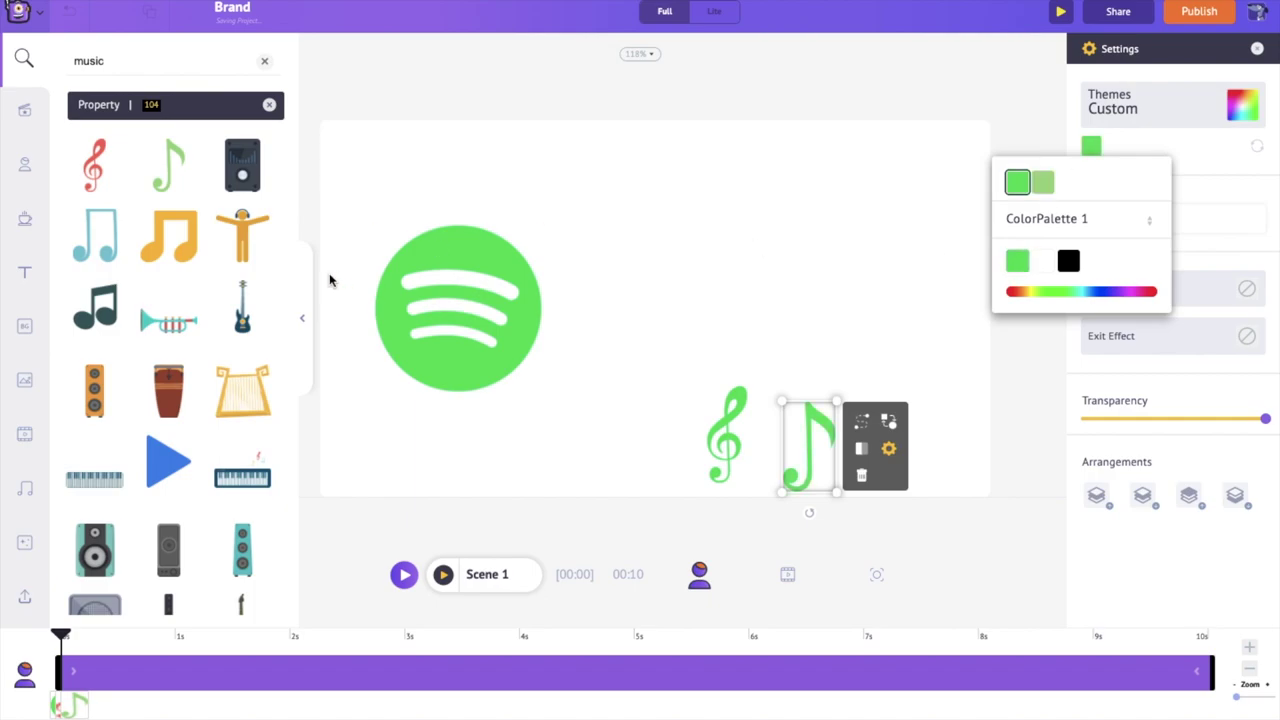
{"action": "left_click", "coordinate": [330, 280]}
Line up the music note with the treble clef and move both together to the canvas's upper right corner
{"action": "left_click", "coordinate": [806, 409]}
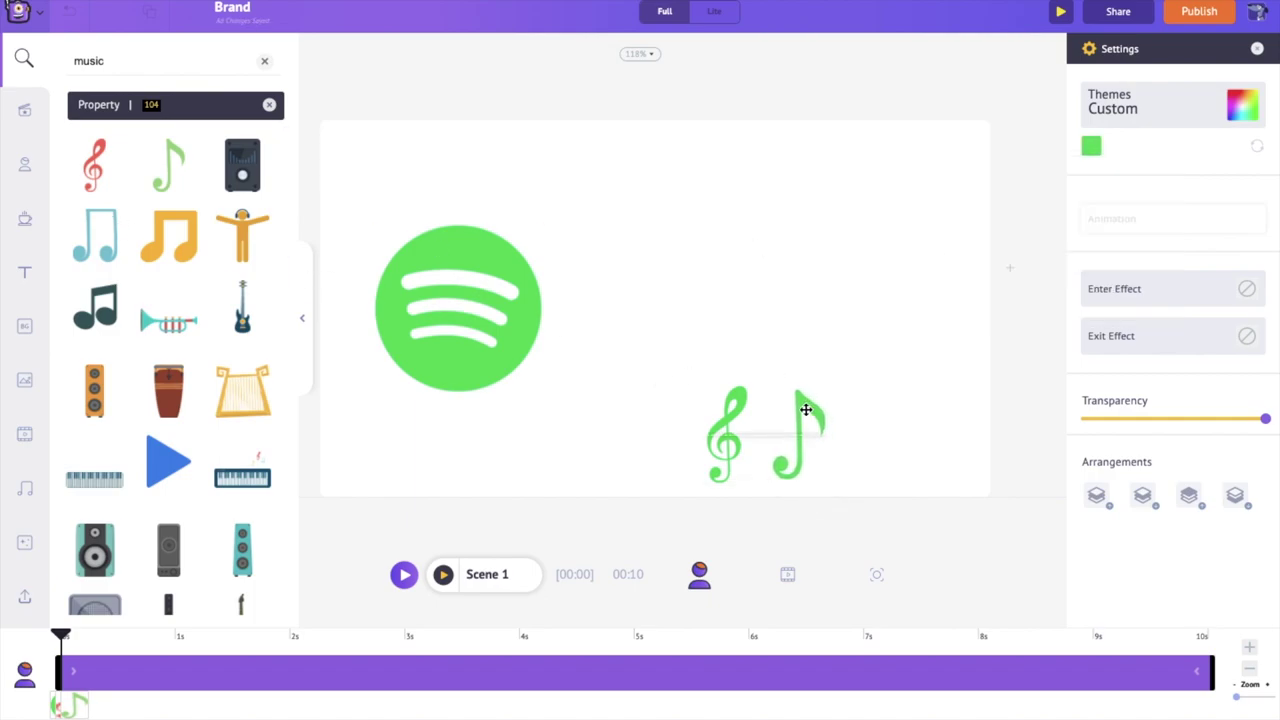
{"action": "left_click_drag", "start_coordinate": [666, 382], "coordinate": [826, 484]}
{"action": "left_click_drag", "start_coordinate": [743, 451], "coordinate": [872, 221]}
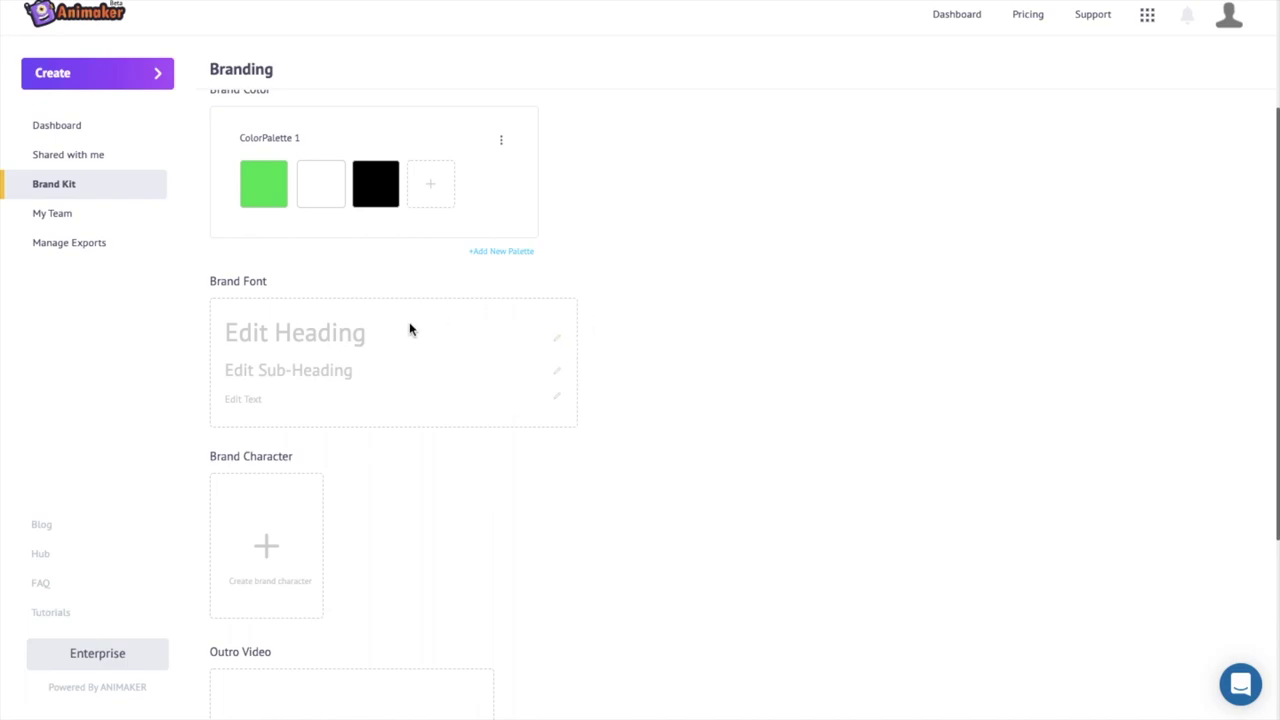
Set the brand kit's heading font to Oleo Script
{"action": "left_click", "coordinate": [560, 343]}
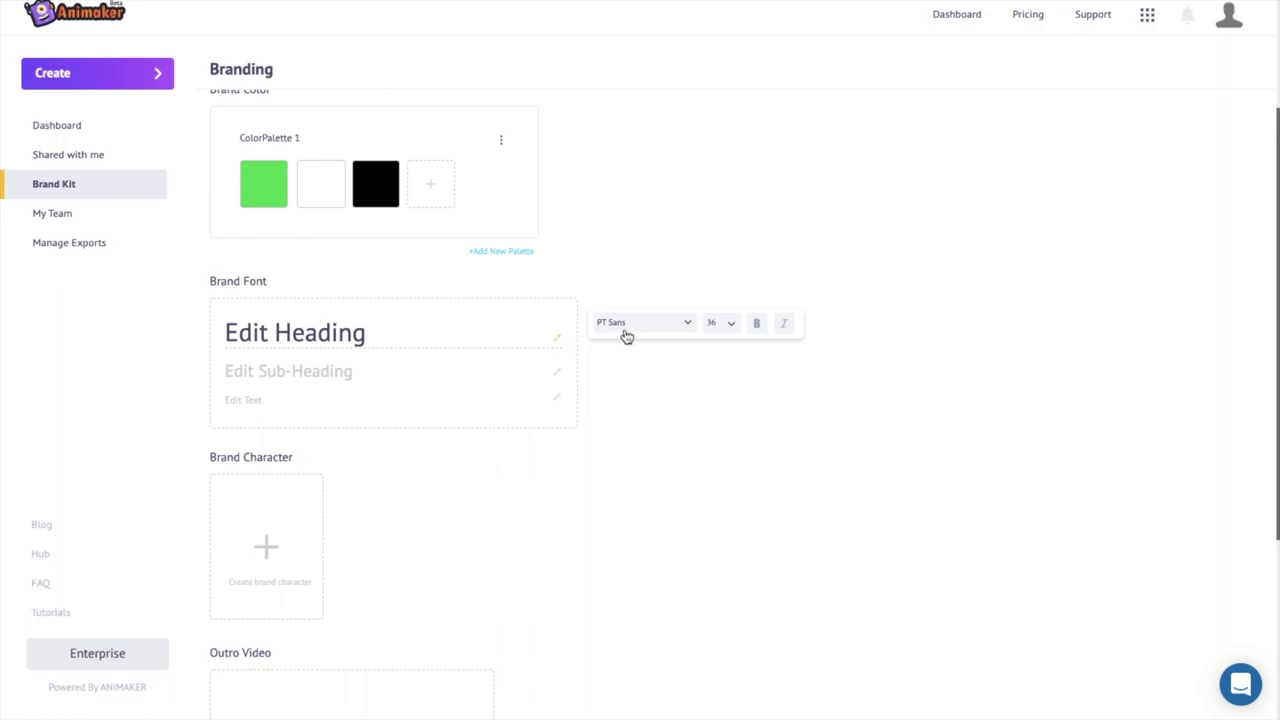
{"action": "left_click", "coordinate": [658, 330]}
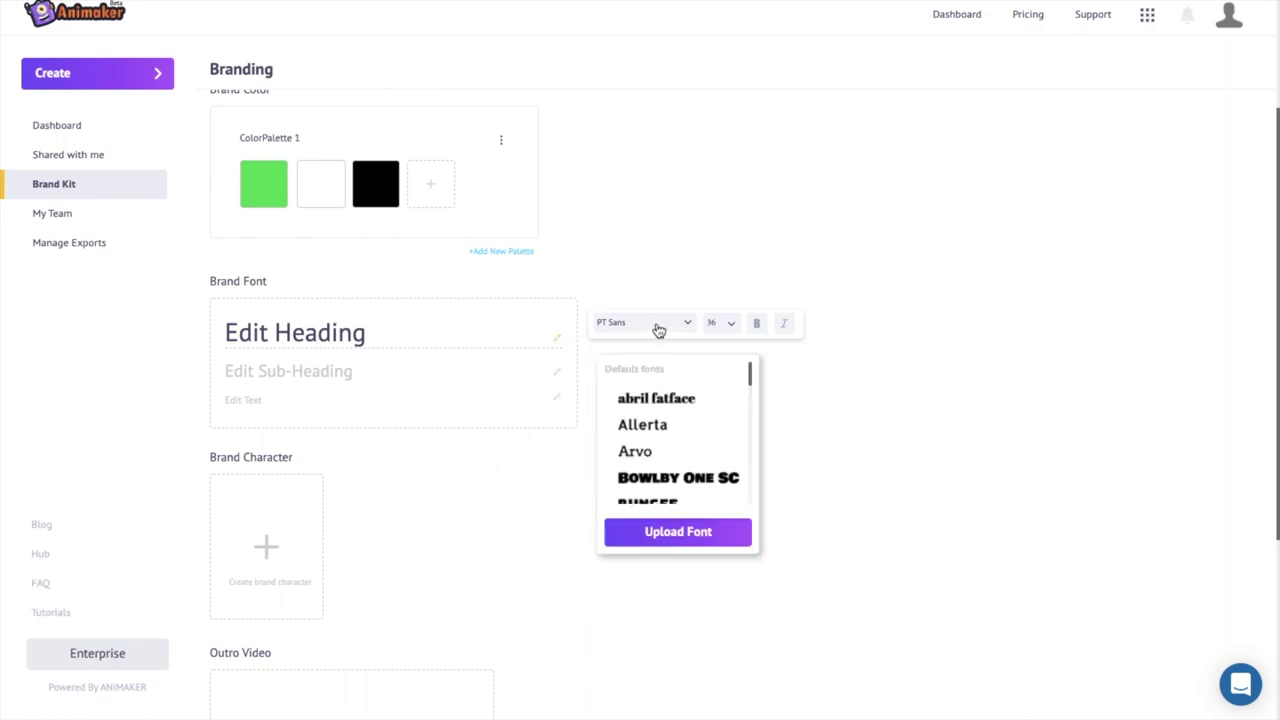
{"action": "scroll", "coordinate": [697, 430], "scroll_direction": "down", "scroll_amount": 2}
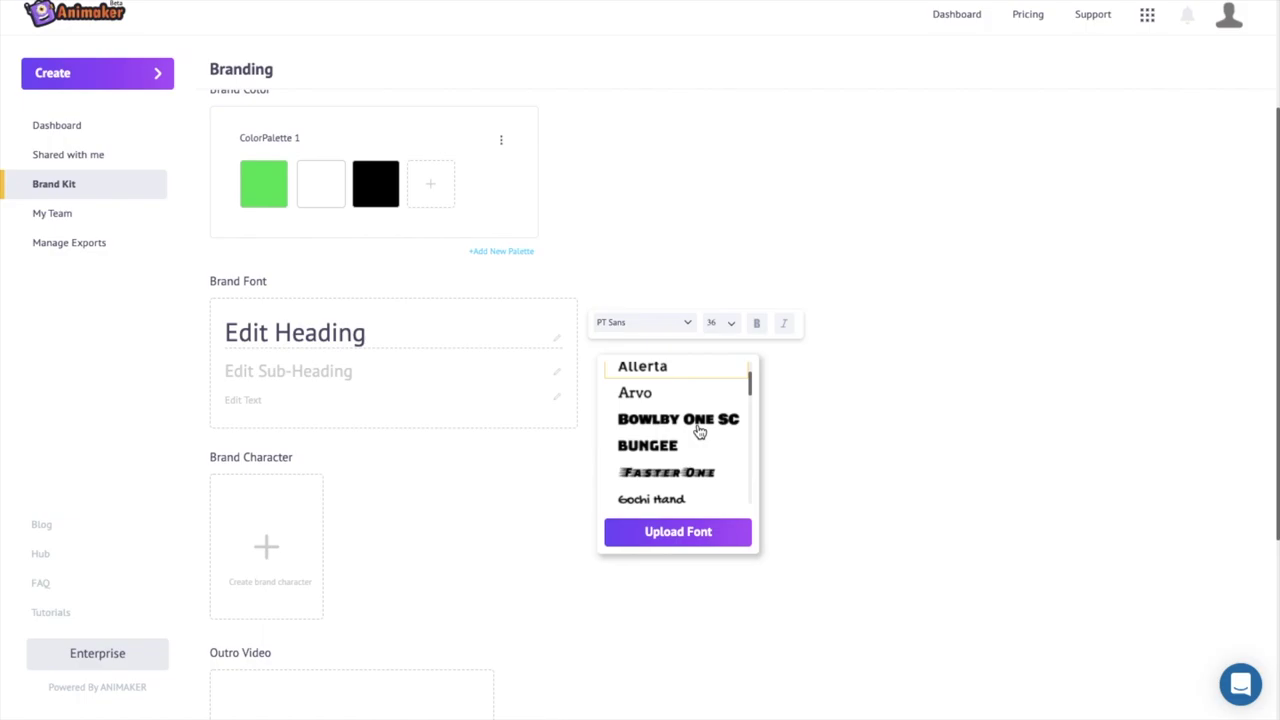
{"action": "scroll", "coordinate": [699, 430], "scroll_direction": "down", "scroll_amount": 1}
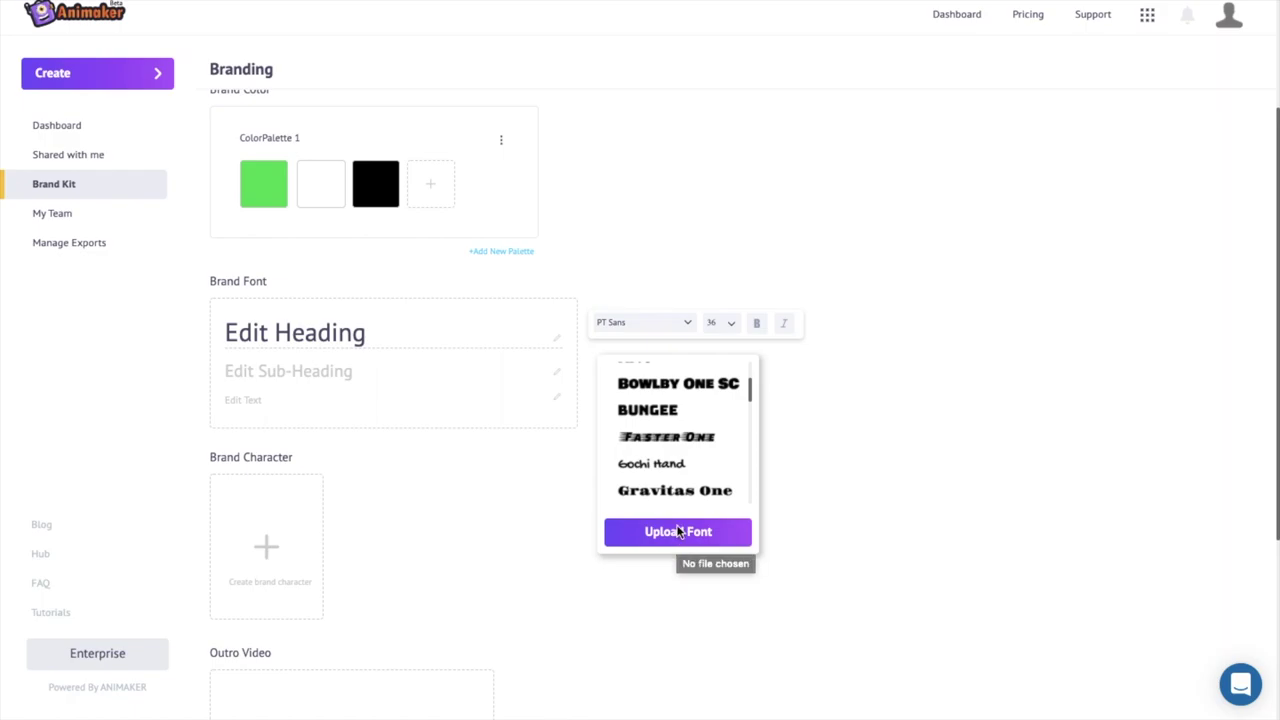
{"action": "scroll", "coordinate": [677, 457], "scroll_direction": "up", "scroll_amount": 3}
{"action": "scroll", "coordinate": [677, 457], "scroll_direction": "down", "scroll_amount": 5}
{"action": "scroll", "coordinate": [677, 456], "scroll_direction": "down", "scroll_amount": 2}
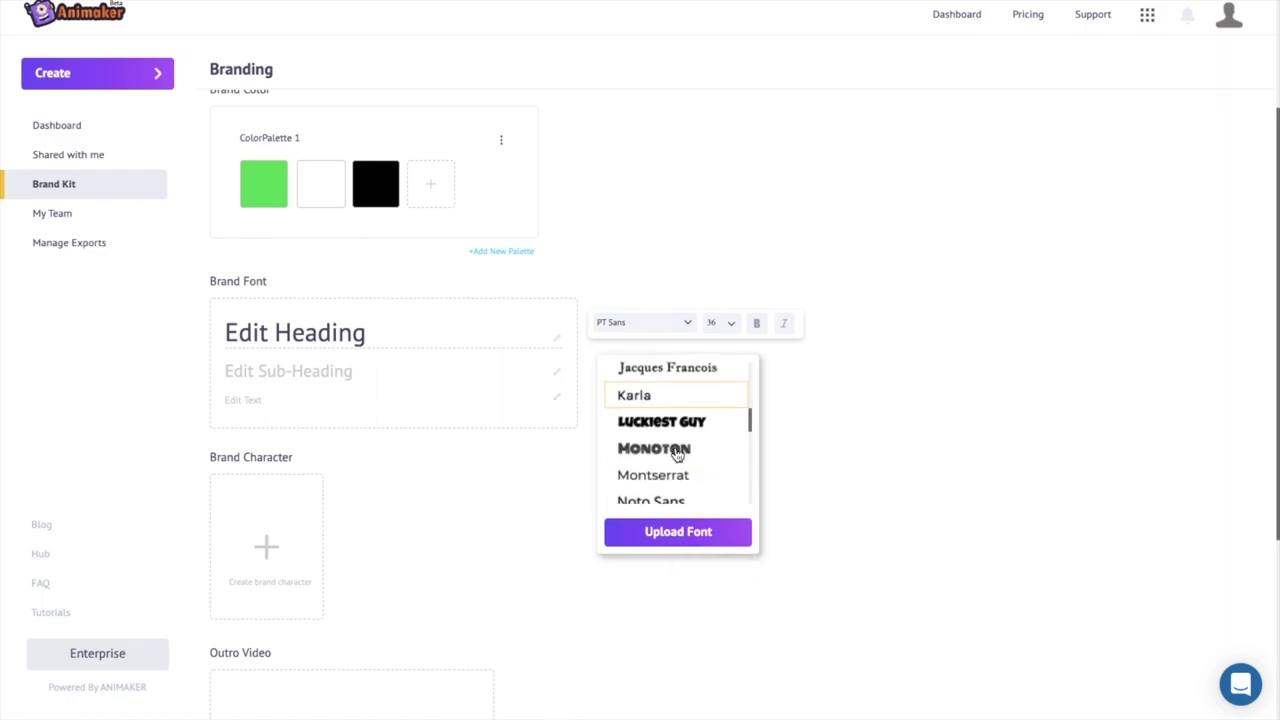
{"action": "scroll", "coordinate": [677, 456], "scroll_direction": "down", "scroll_amount": 5}
{"action": "left_click", "coordinate": [681, 395]}
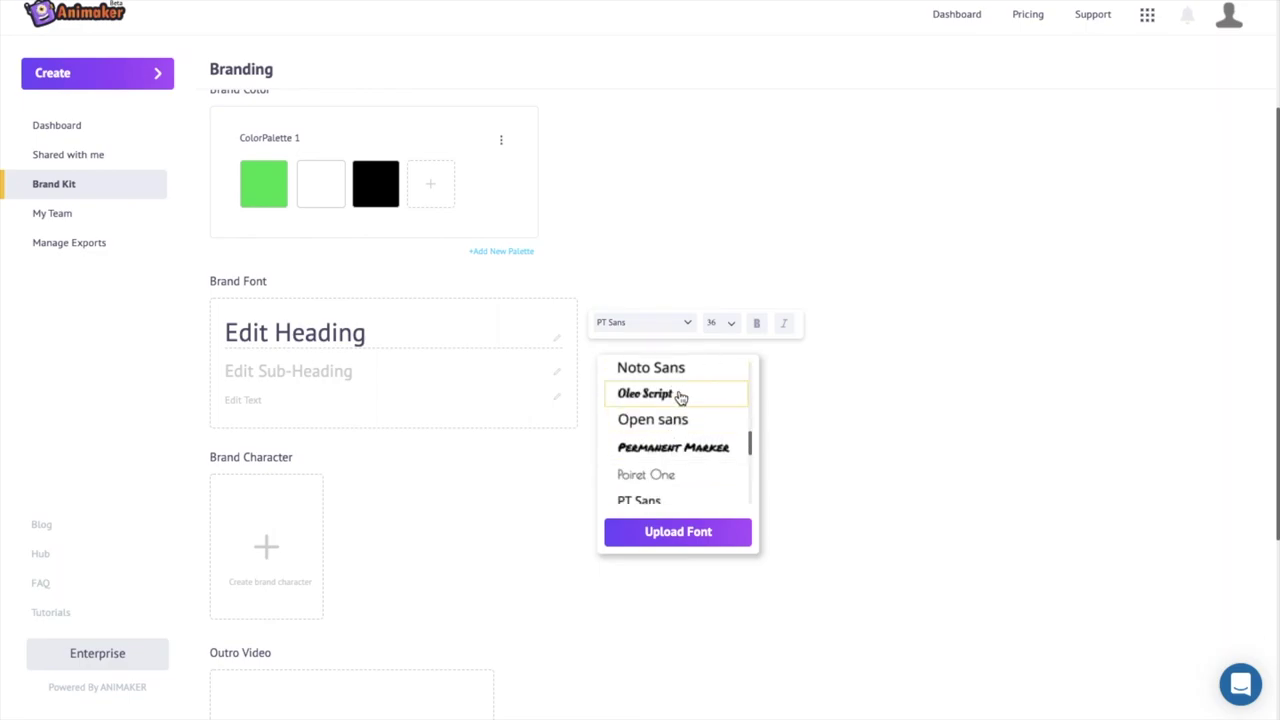
Set the brand kit's sub-heading font to Righteous
{"action": "left_click", "coordinate": [558, 372]}
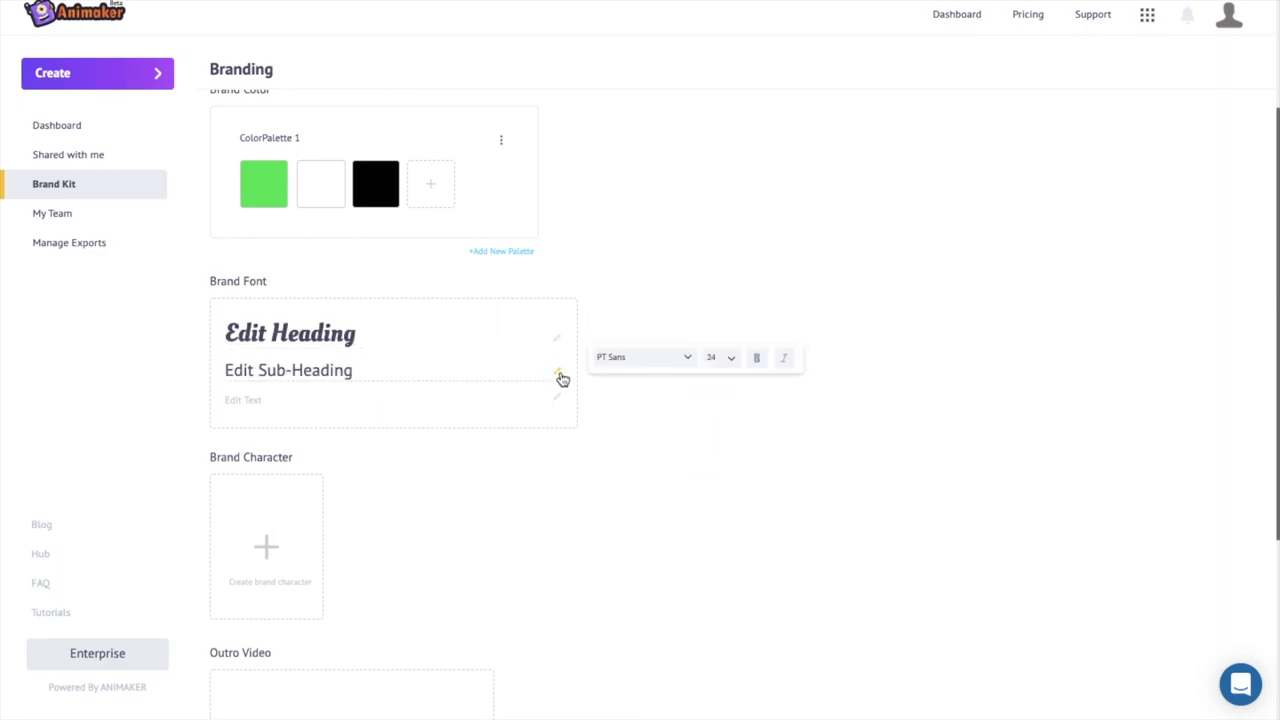
{"action": "left_click", "coordinate": [627, 366]}
{"action": "scroll", "coordinate": [643, 430], "scroll_direction": "down", "scroll_amount": 5}
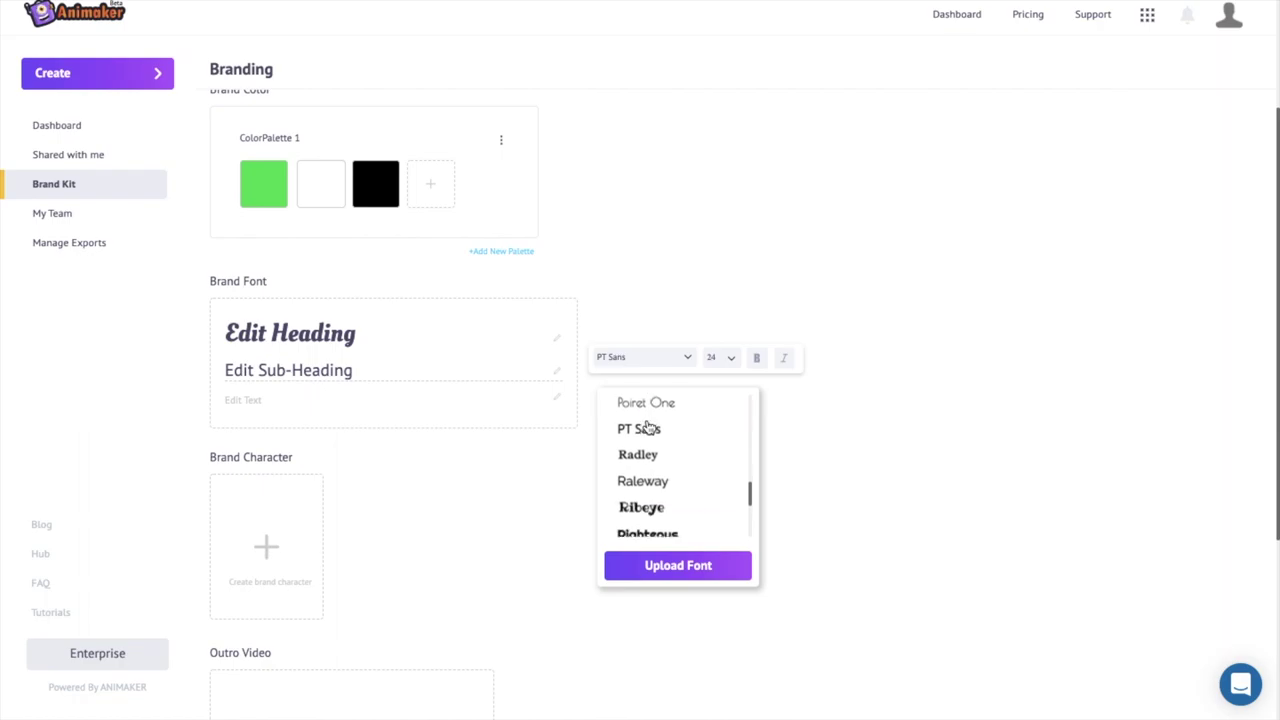
{"action": "left_click", "coordinate": [640, 487]}
Set the brand kit's body text font to Roboto
{"action": "left_click", "coordinate": [557, 397]}
{"action": "left_click", "coordinate": [614, 395]}
{"action": "scroll", "coordinate": [665, 485], "scroll_direction": "down", "scroll_amount": 1}
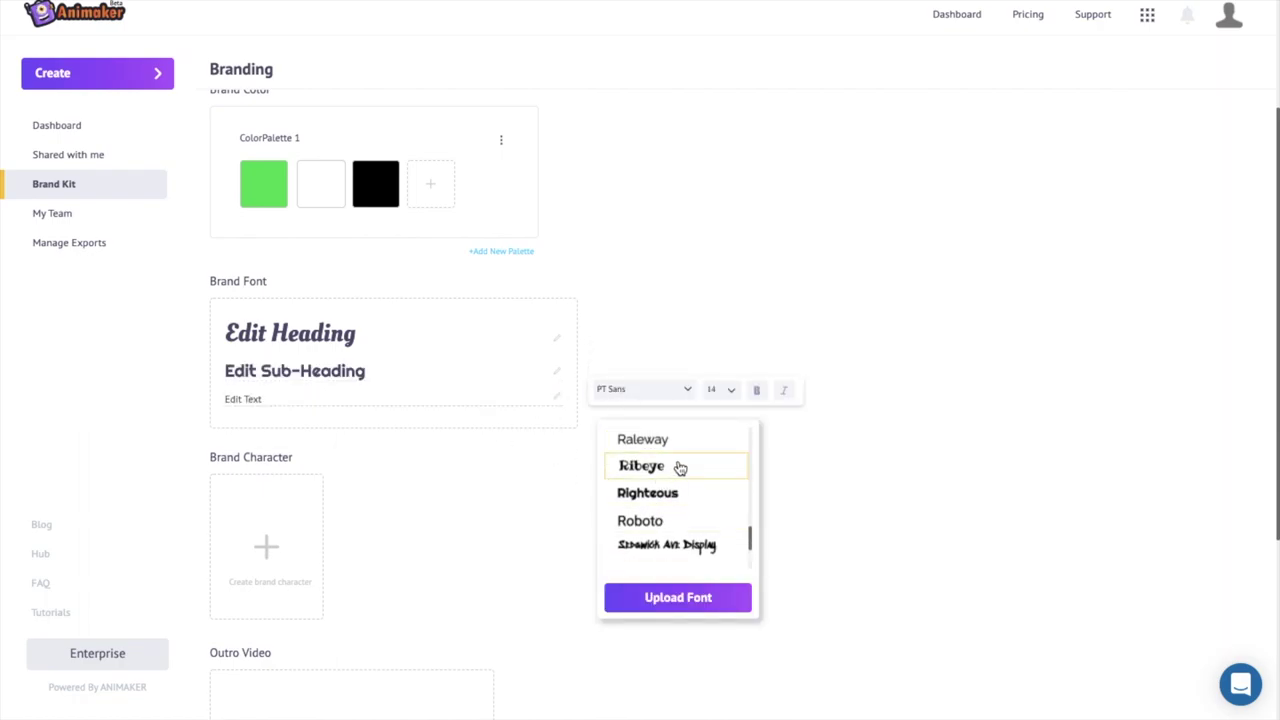
{"action": "left_click", "coordinate": [660, 524]}
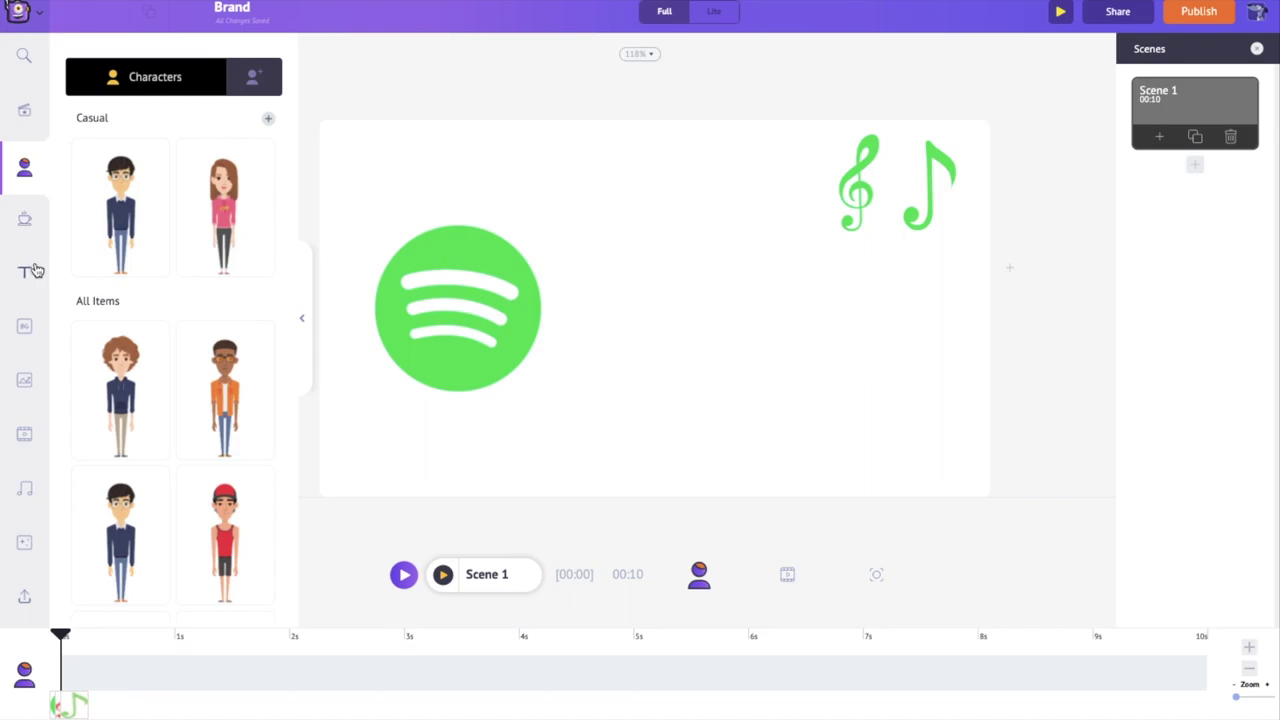
Add a heading and a subheading to Scene 1, placing them one below the other to the right of the Spotify icon
{"action": "left_click", "coordinate": [33, 270]}
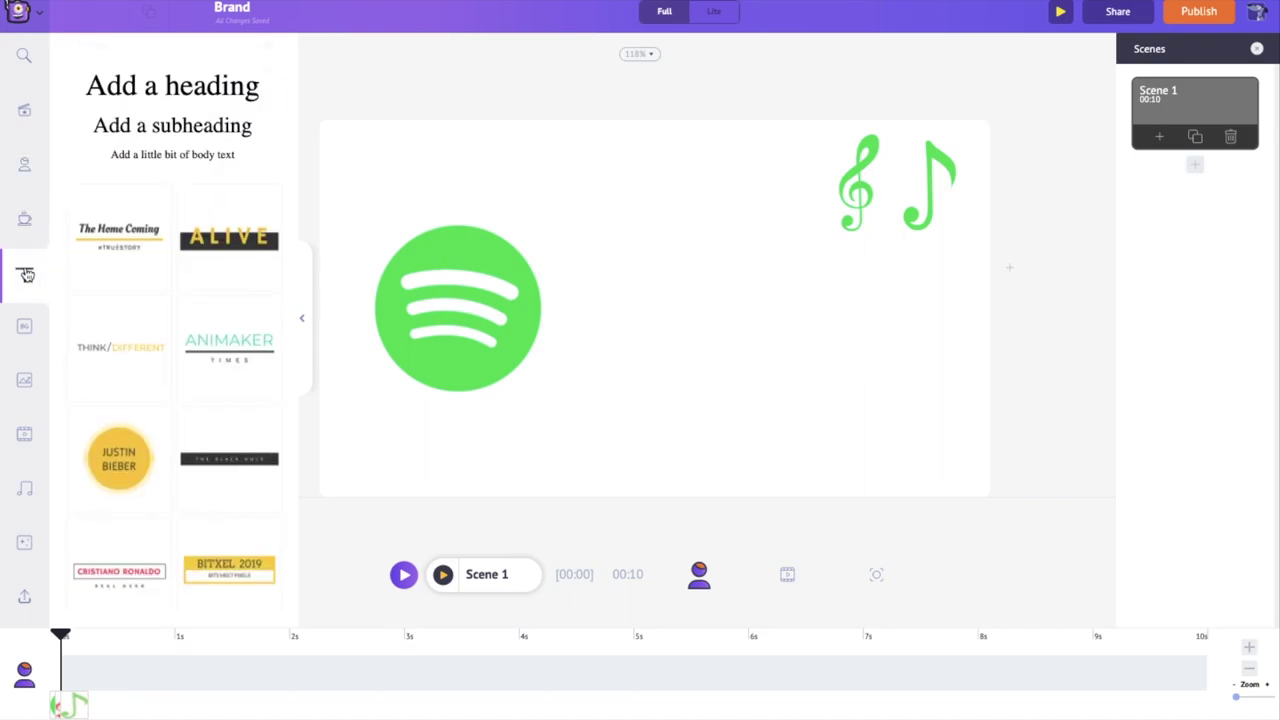
{"action": "left_click", "coordinate": [145, 95]}
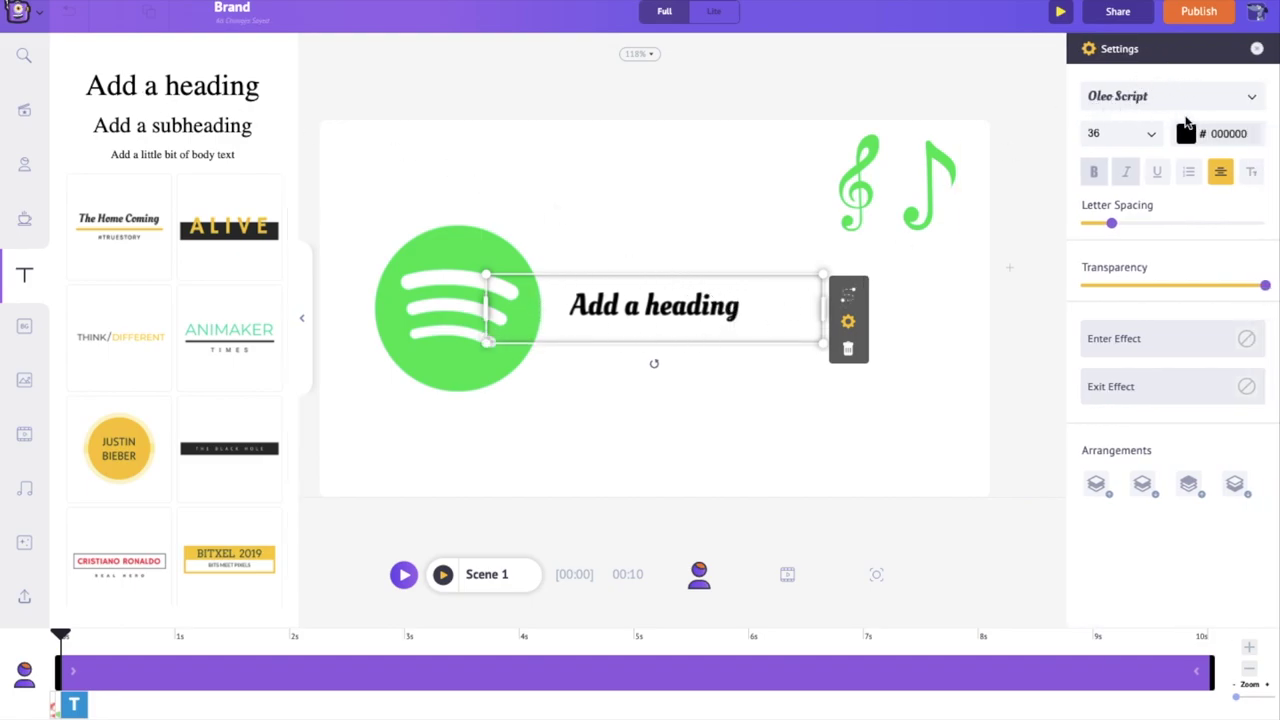
{"action": "left_click_drag", "start_coordinate": [612, 305], "coordinate": [663, 266]}
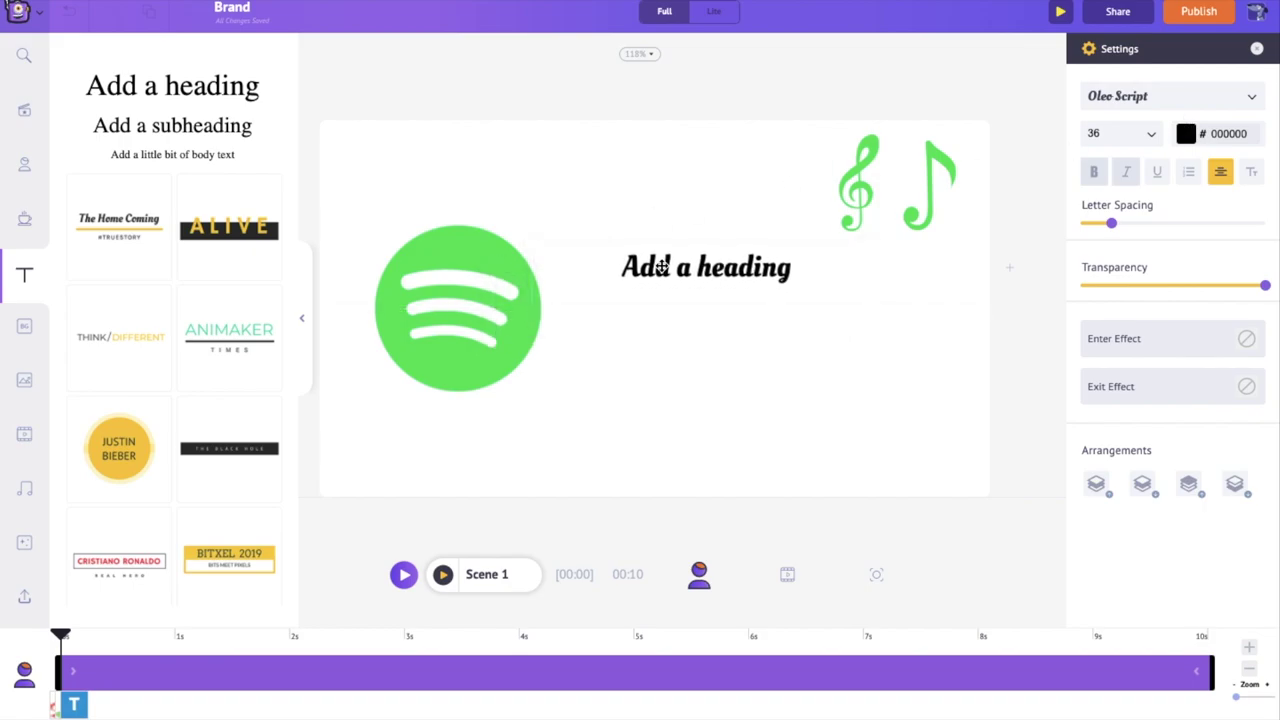
{"action": "left_click", "coordinate": [228, 135]}
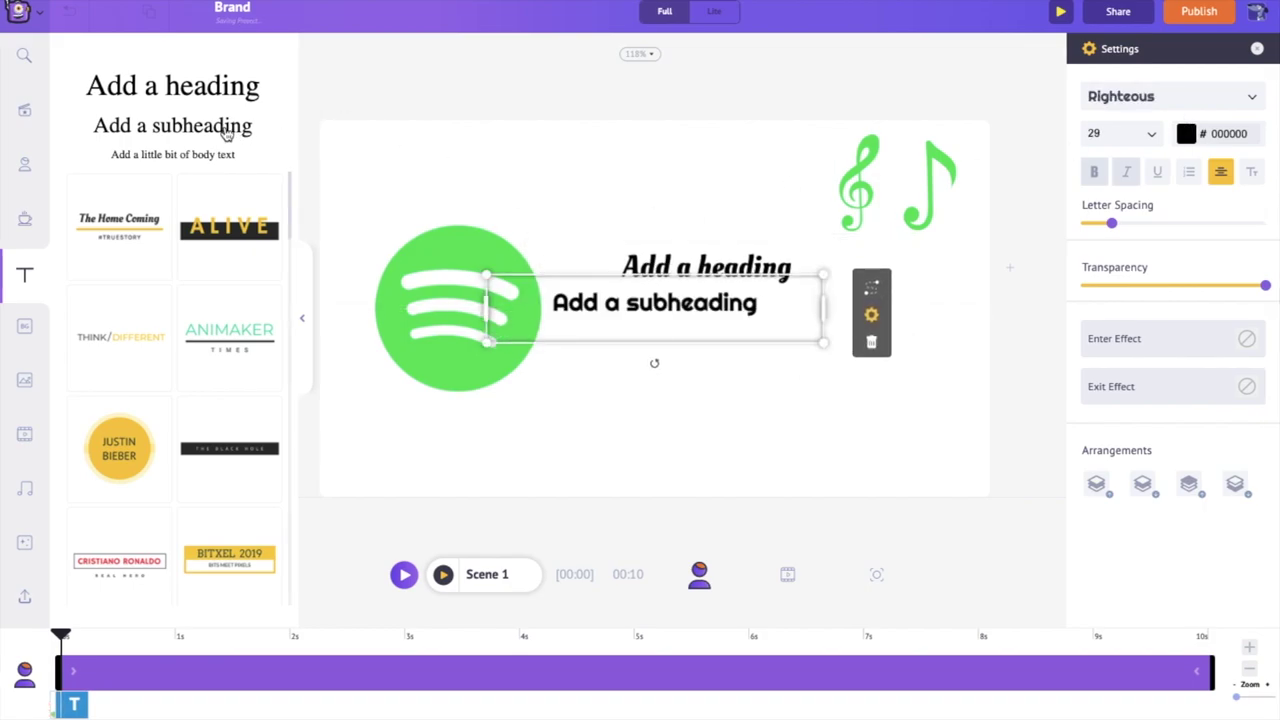
{"action": "left_click_drag", "start_coordinate": [603, 297], "coordinate": [673, 310]}
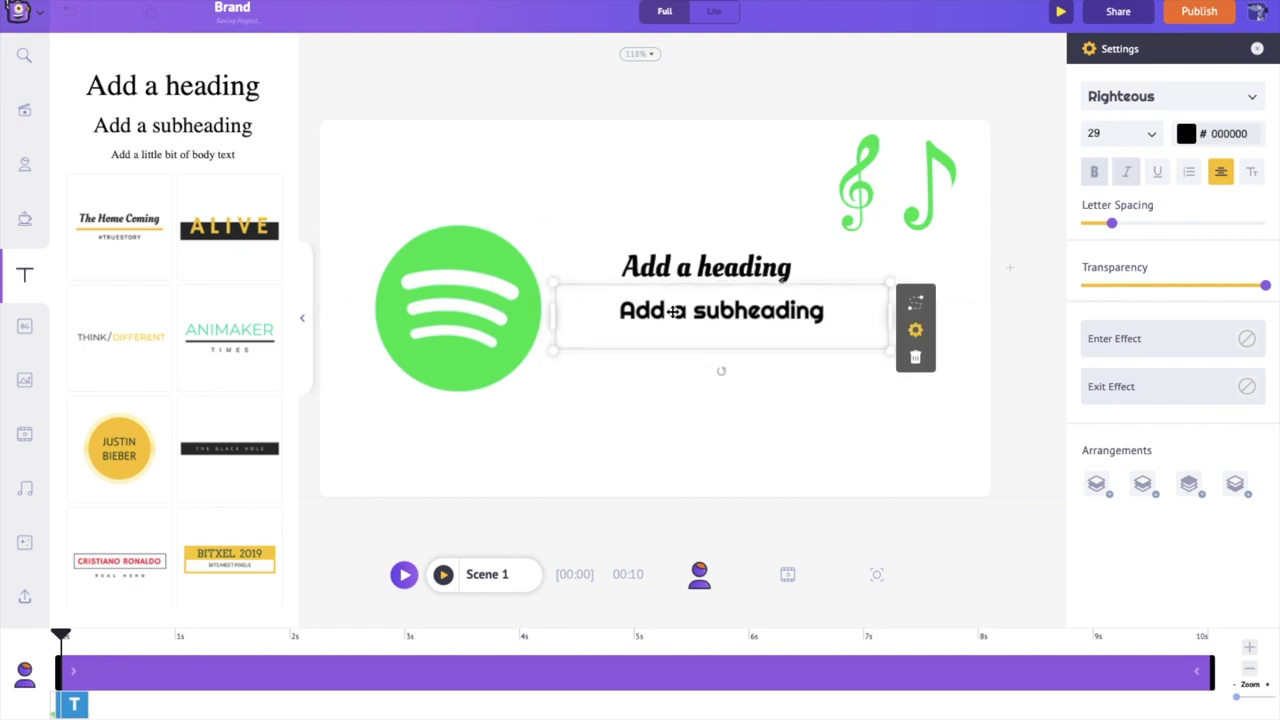
Add a body text line below the subheading and open its font list to view the brand fonts
{"action": "left_click", "coordinate": [186, 155]}
{"action": "left_click_drag", "start_coordinate": [575, 308], "coordinate": [654, 363]}
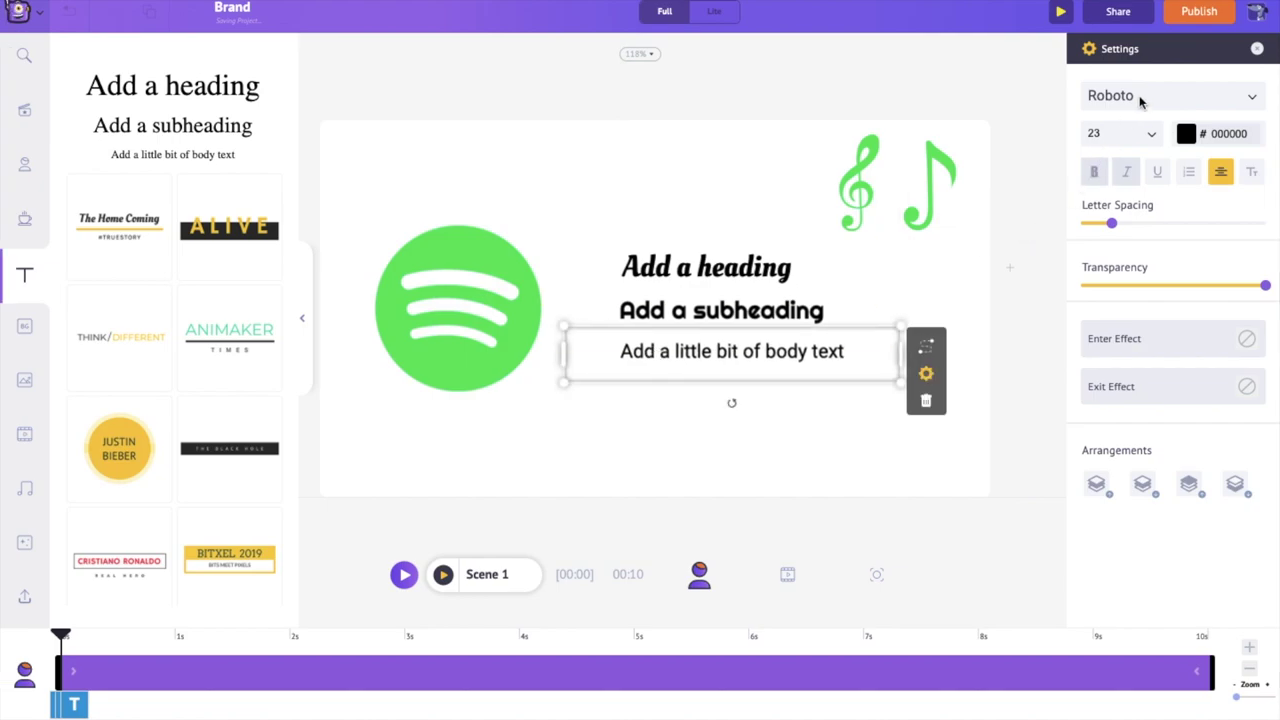
{"action": "left_click", "coordinate": [1128, 97]}
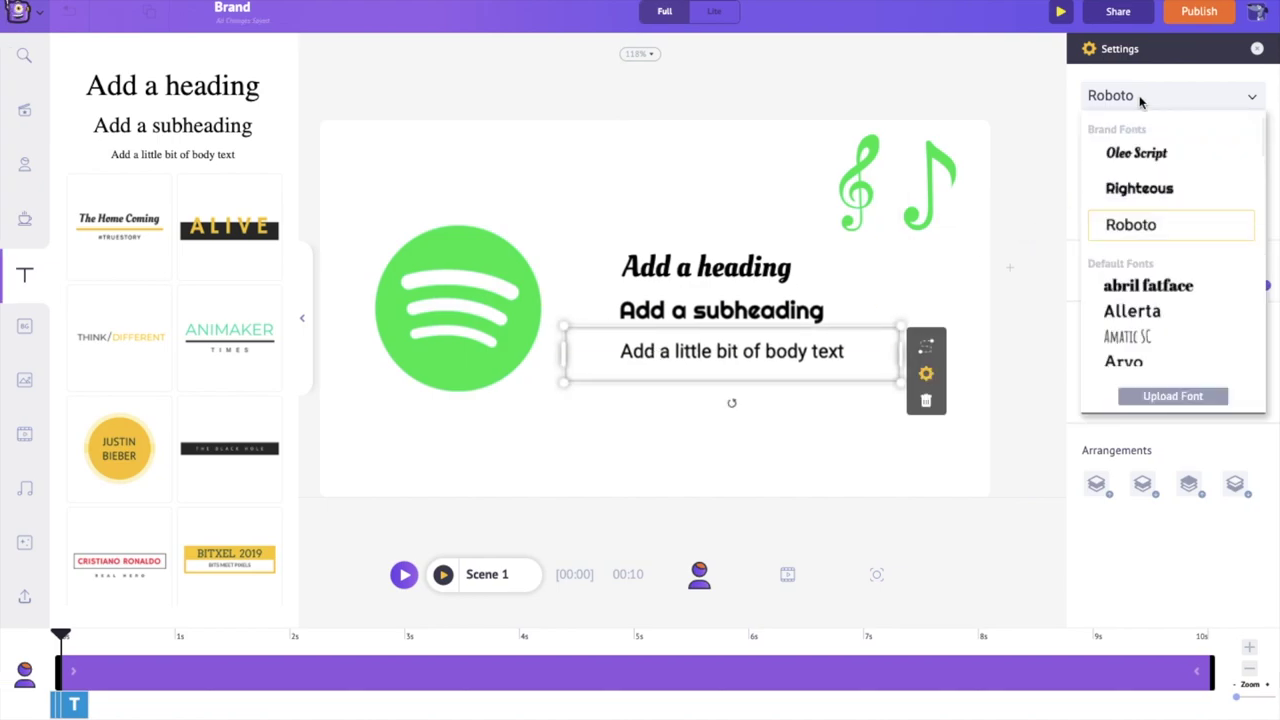
Set the font of both the body text line and the subheading in Scene 1 to the brand font Oleo Script
{"action": "left_click", "coordinate": [1140, 153]}
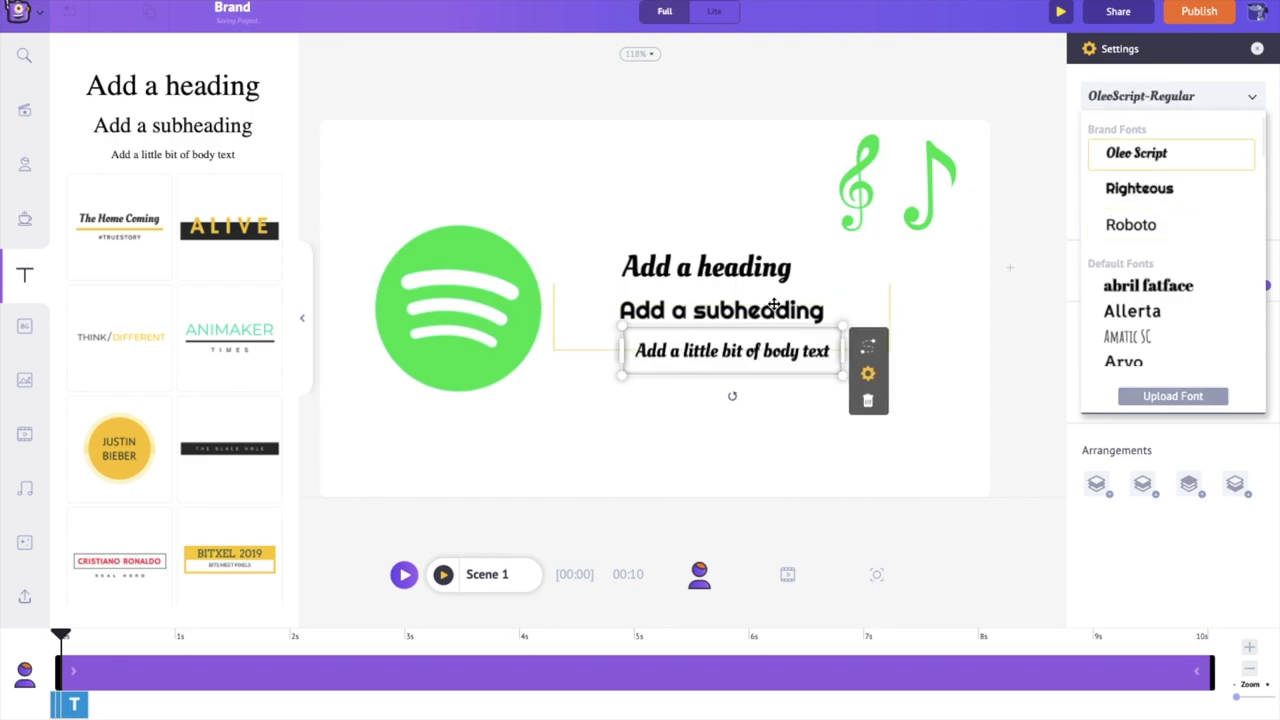
{"action": "left_click_drag", "start_coordinate": [743, 354], "coordinate": [752, 311]}
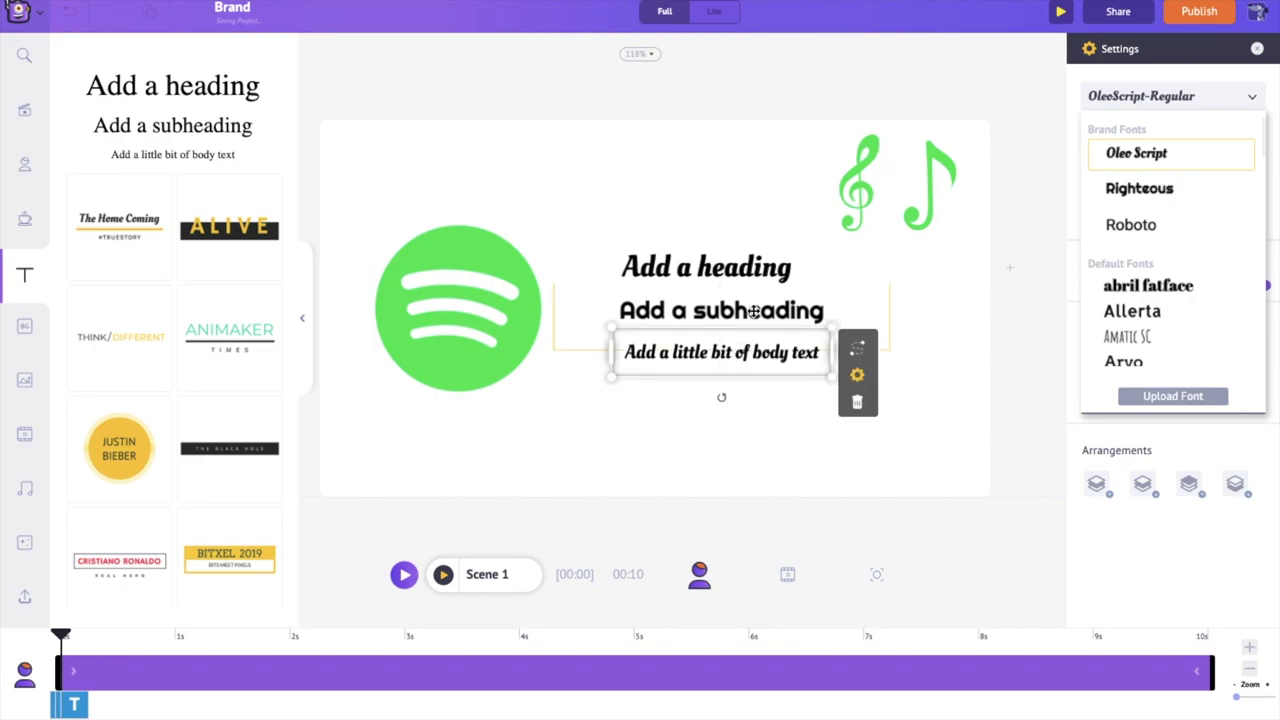
{"action": "double_click", "coordinate": [754, 311]}
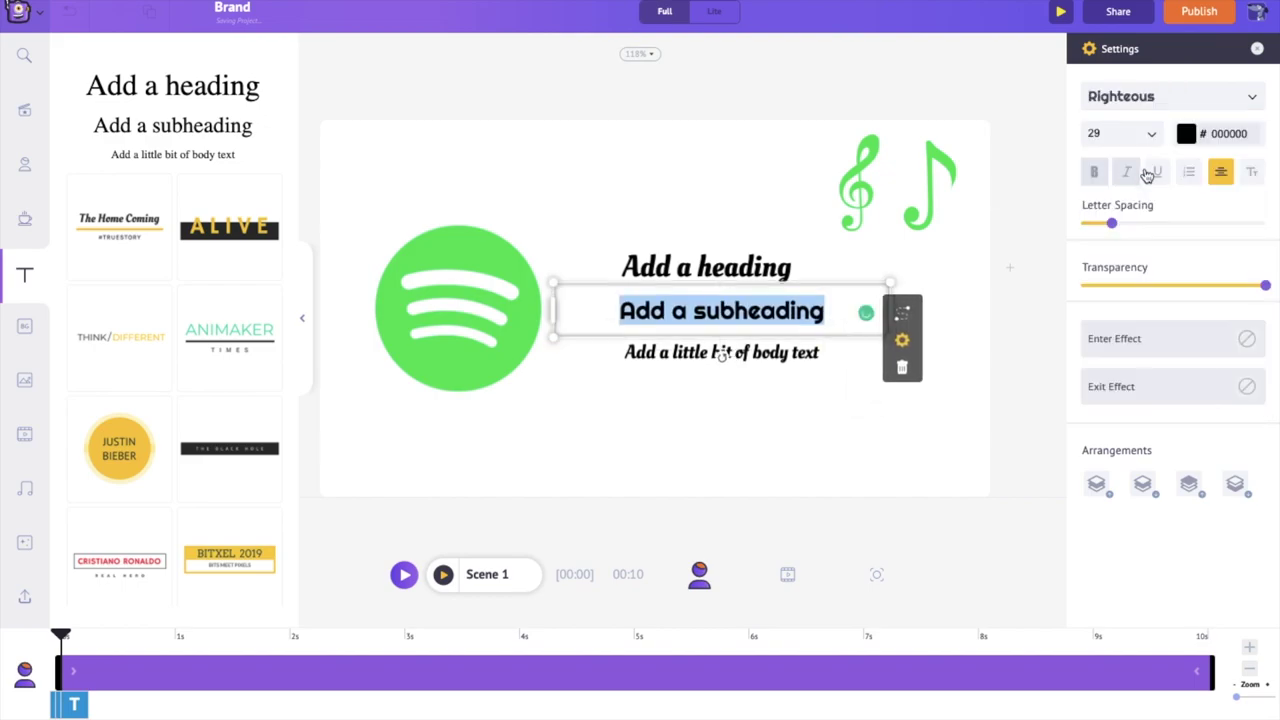
{"action": "left_click", "coordinate": [1137, 92]}
{"action": "left_click", "coordinate": [1143, 155]}
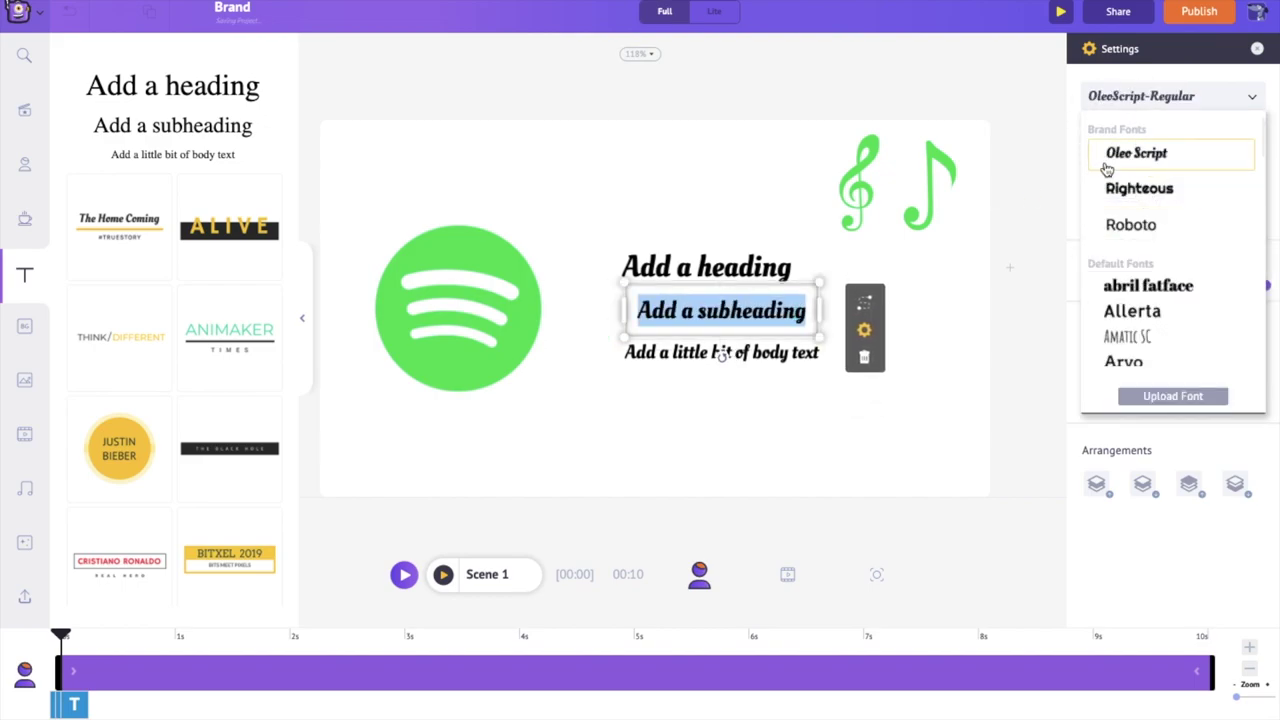
Replace the heading with "Listen", the subheading with "to your favourite music" and the body text with "anywhere"
{"action": "double_click", "coordinate": [694, 266]}
{"action": "type", "text": "Listen"}
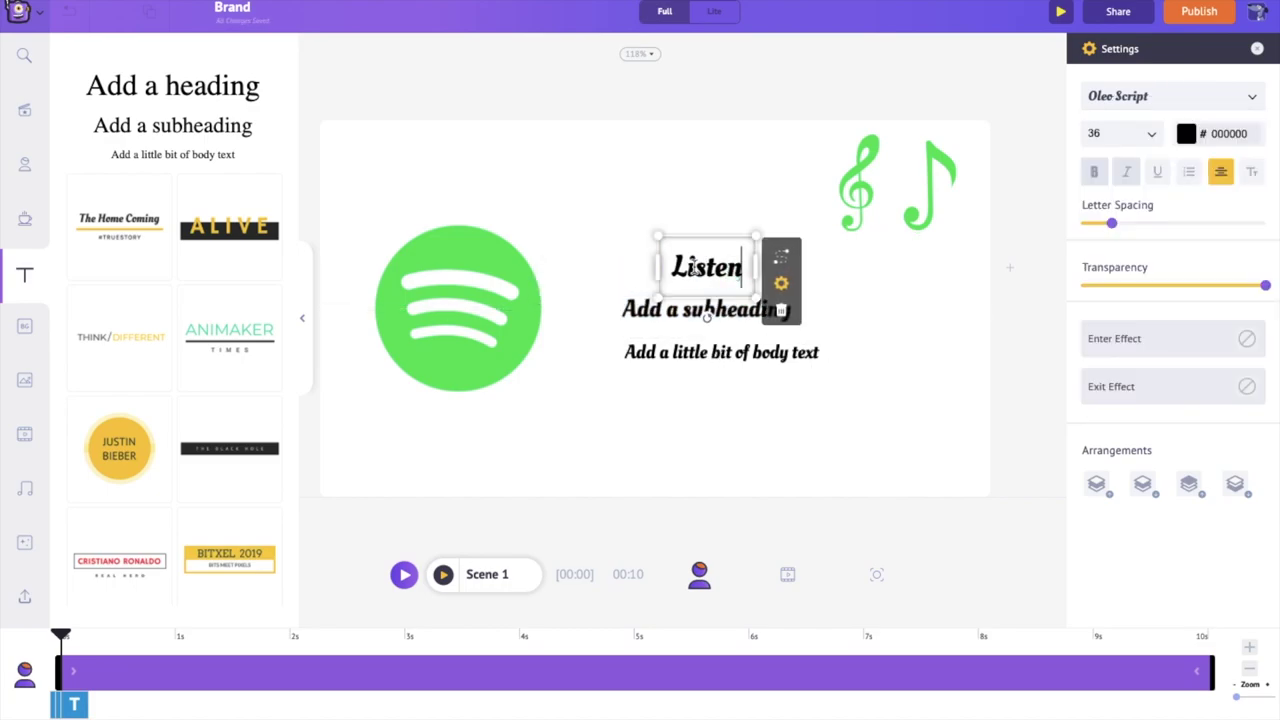
{"action": "double_click", "coordinate": [706, 309]}
{"action": "type", "text": "to your fa"}
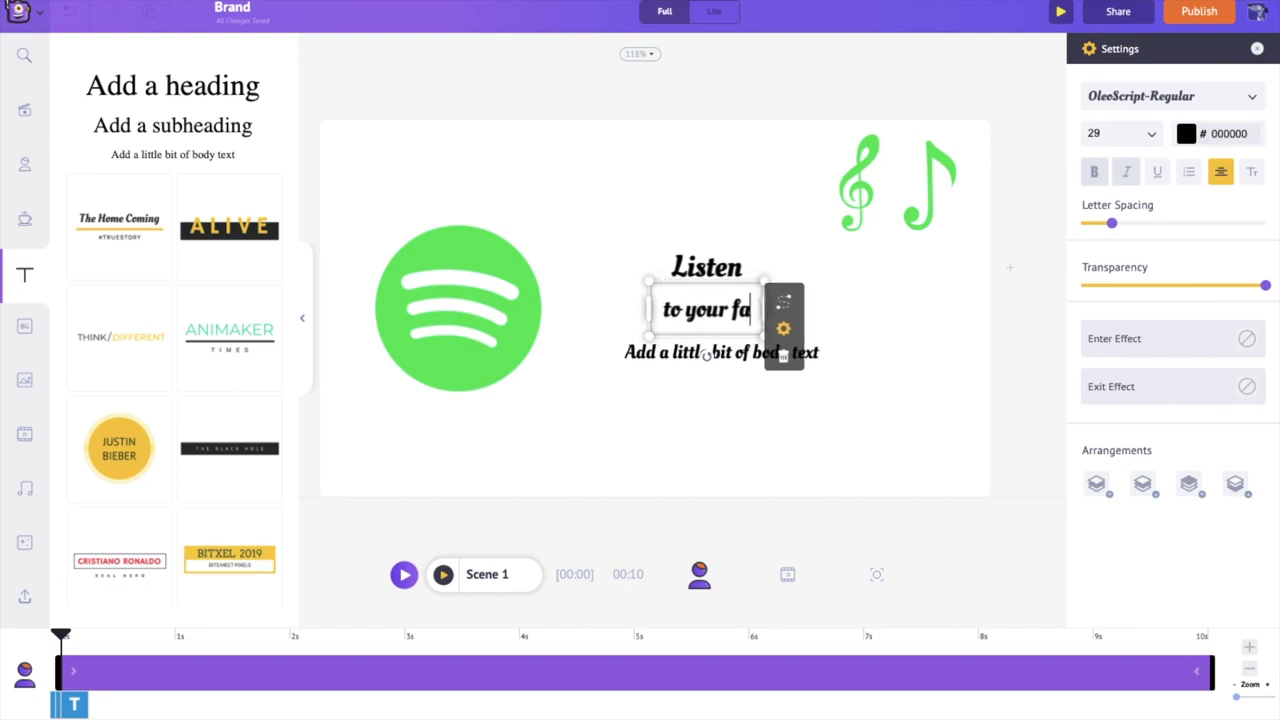
{"action": "type", "text": "vourite music"}
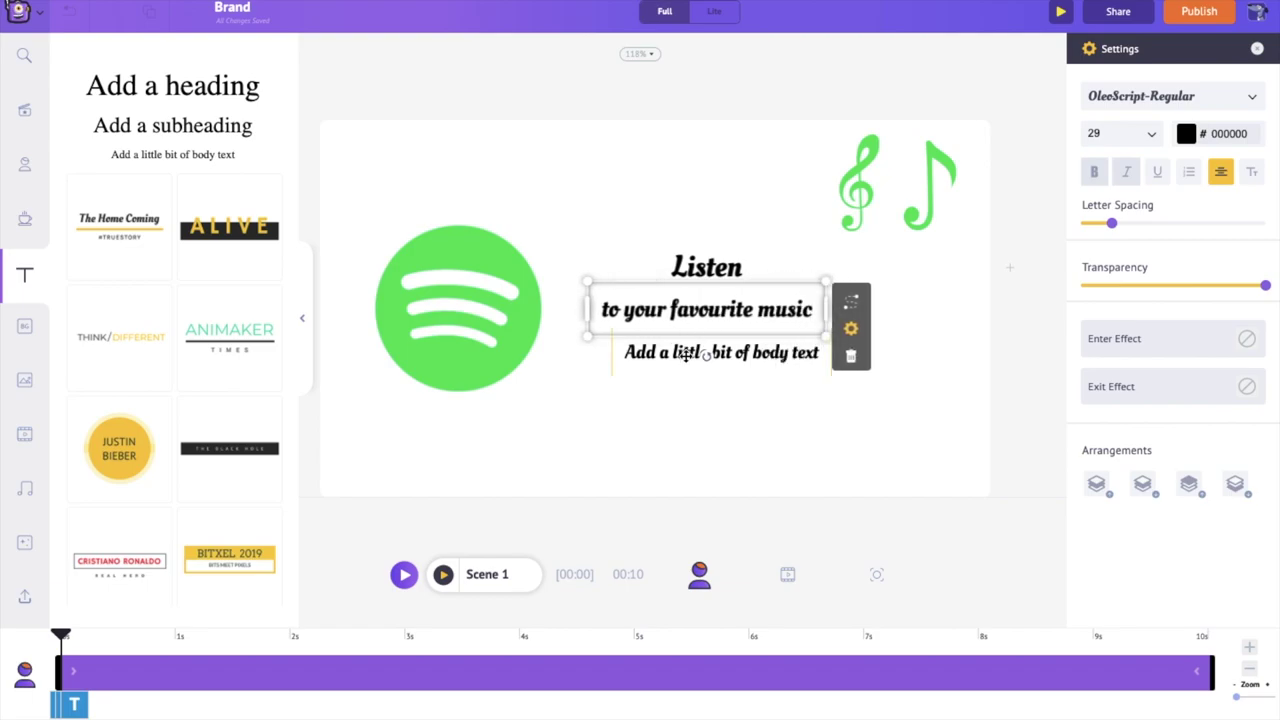
{"action": "double_click", "coordinate": [720, 352]}
{"action": "type", "text": "anywhere"}
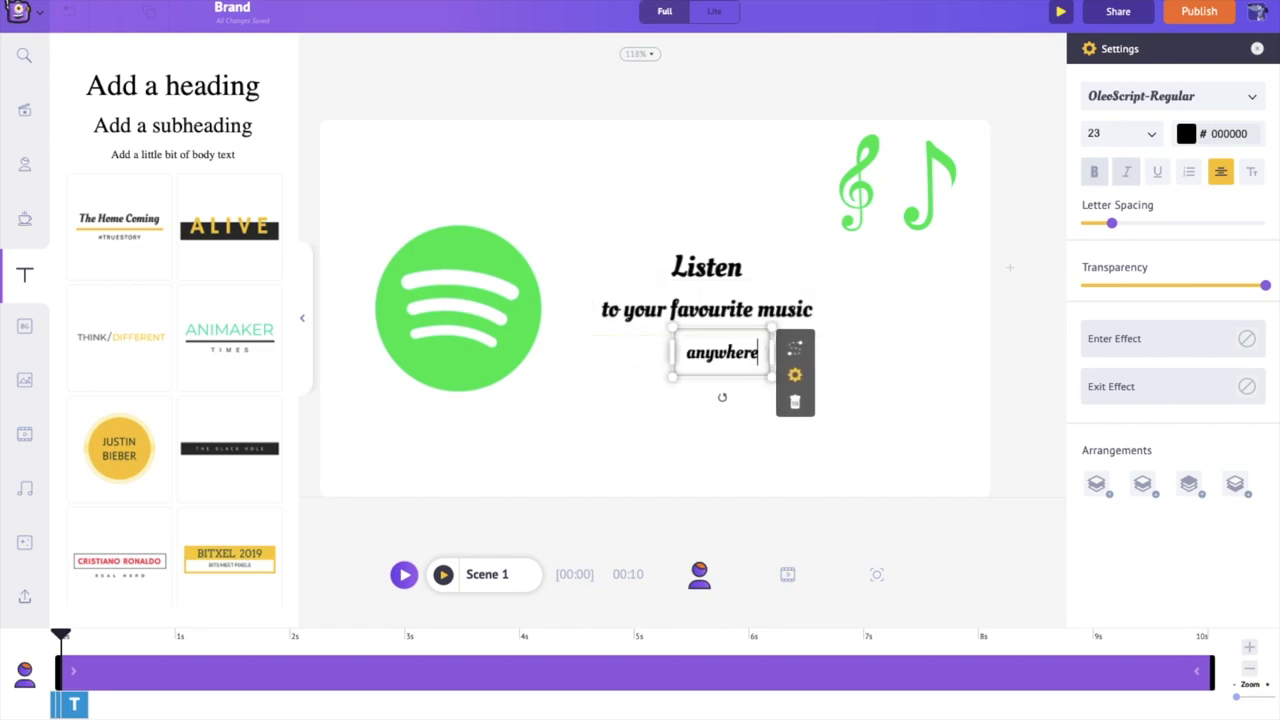
Move "anywhere" and "Listen" so their left edges line up with the start of "to your favourite music"
{"action": "left_click_drag", "start_coordinate": [692, 376], "coordinate": [604, 373]}
{"action": "double_click", "coordinate": [703, 242]}
{"action": "left_click_drag", "start_coordinate": [703, 242], "coordinate": [626, 240]}
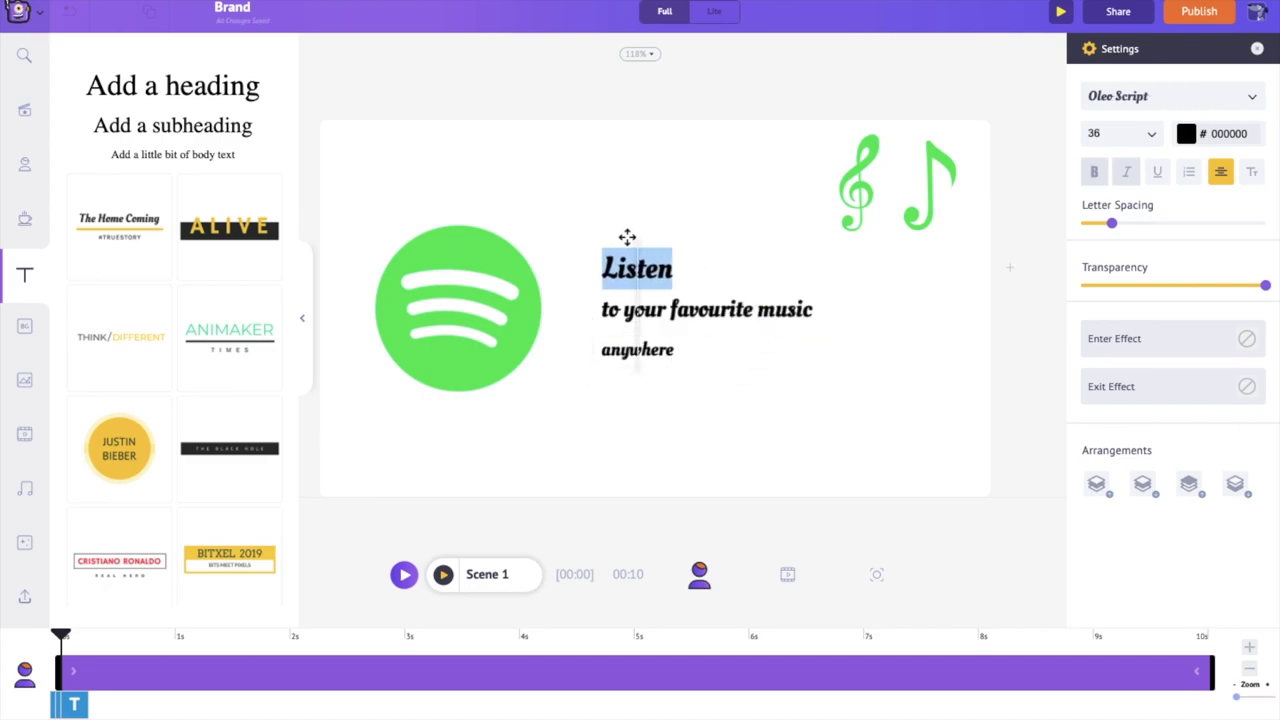
{"action": "left_click", "coordinate": [641, 114]}
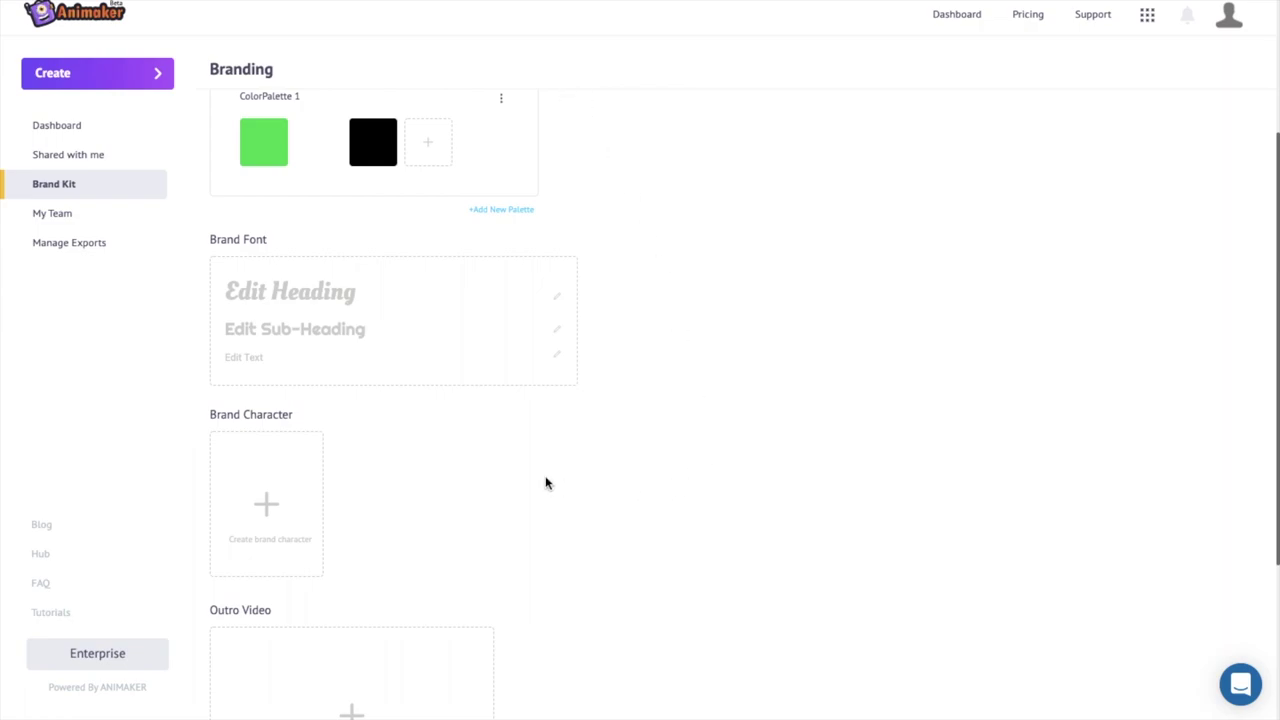
Create a female brand character with the green-and-grey sportswear look and give it the short brown bob hairstyle
{"action": "left_click", "coordinate": [263, 481]}
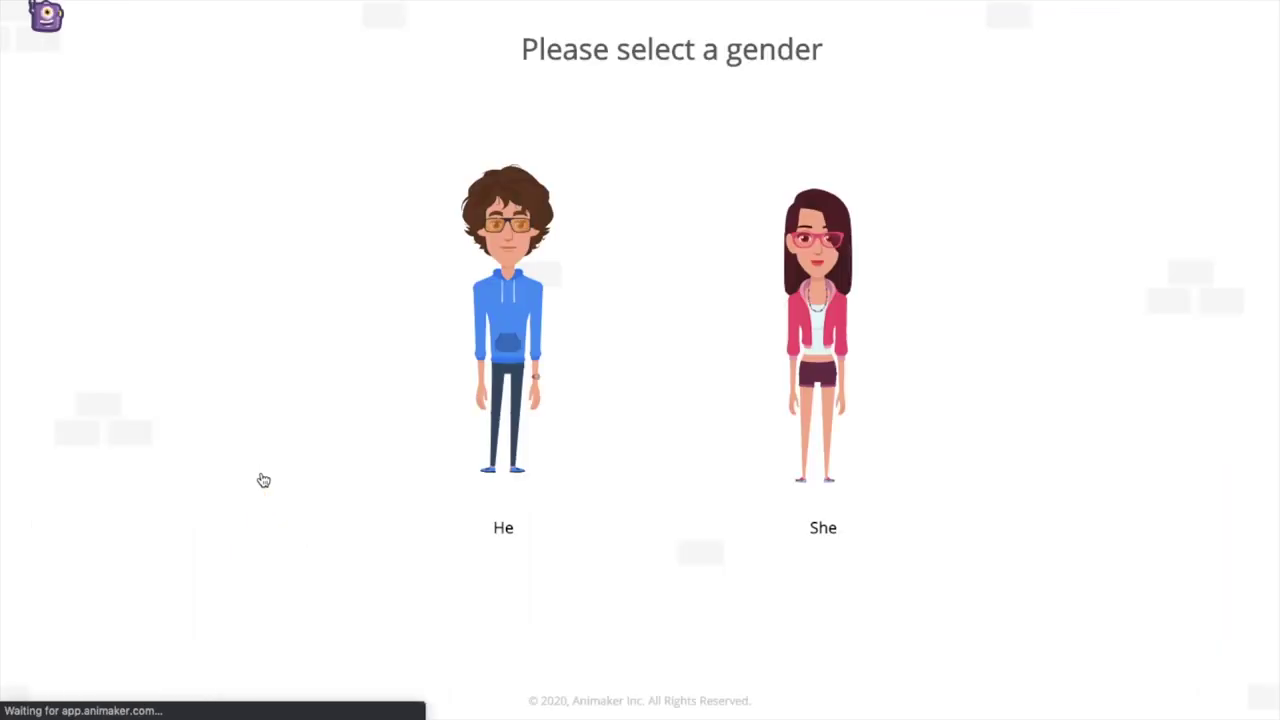
{"action": "left_click", "coordinate": [872, 308]}
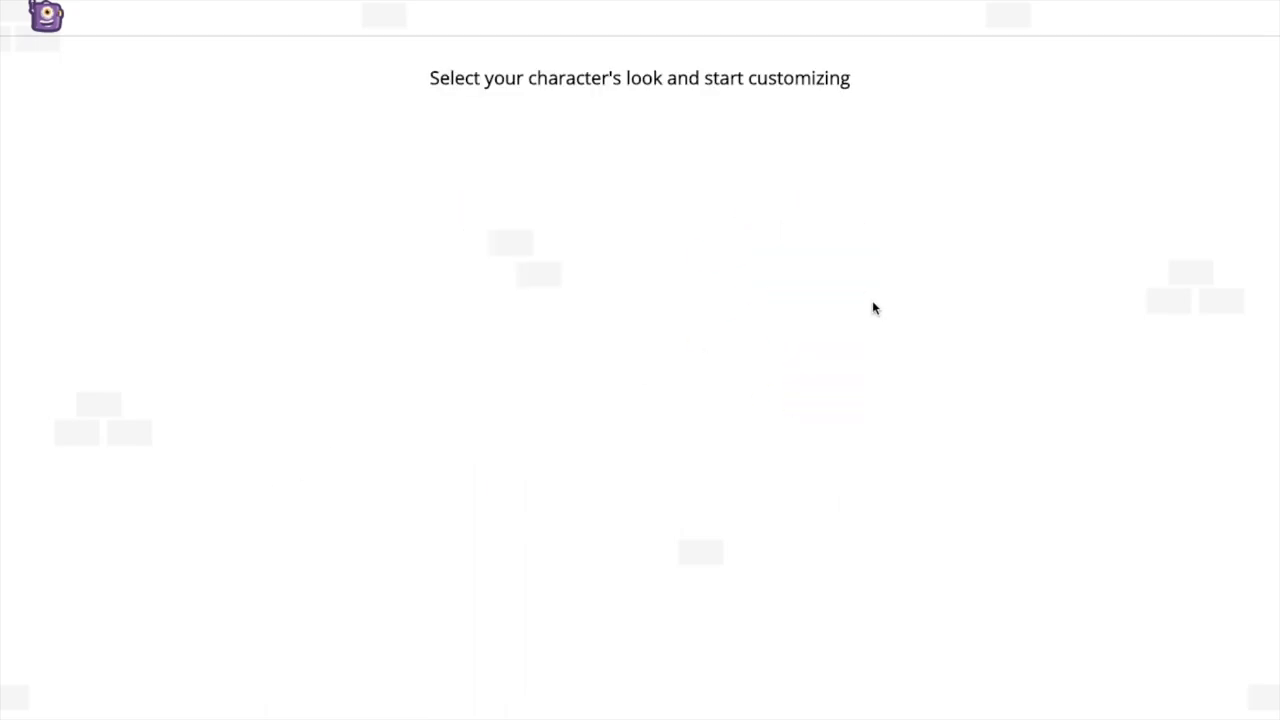
{"action": "left_click", "coordinate": [377, 428]}
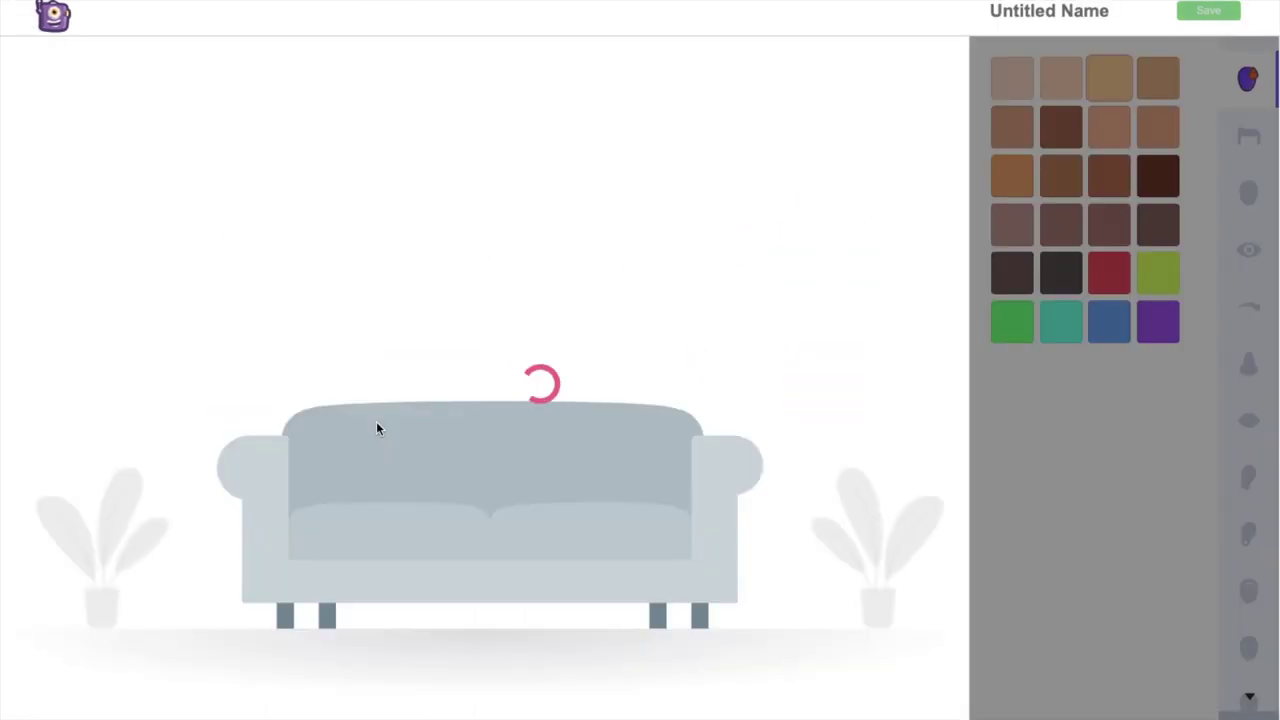
{"action": "left_click", "coordinate": [1247, 136]}
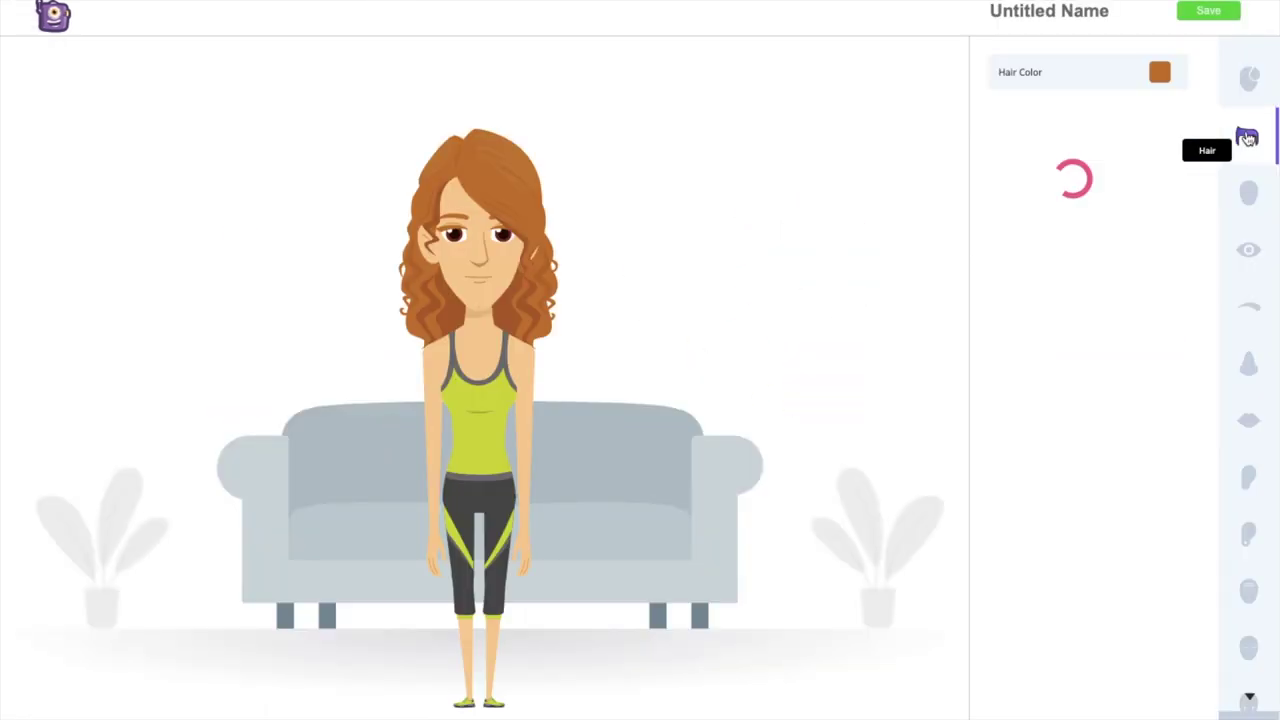
{"action": "left_click", "coordinate": [1122, 588]}
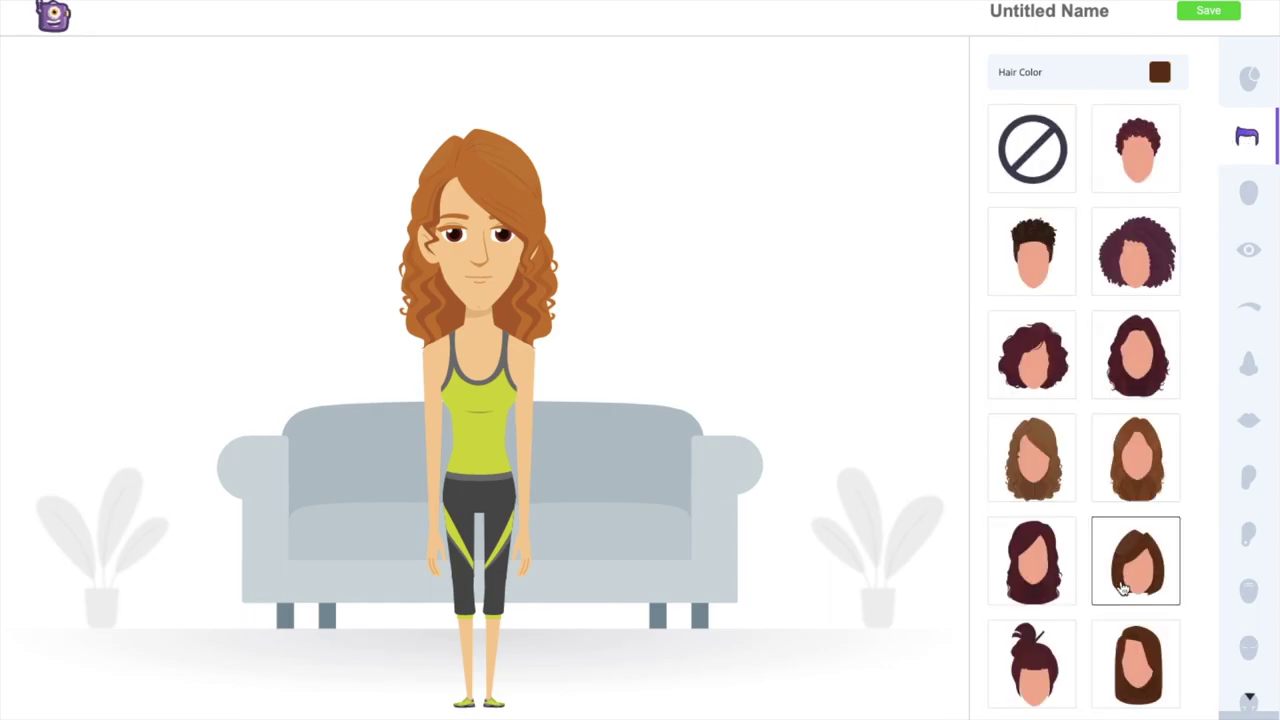
Name the new character "Brand" and save it as a brand character
{"action": "left_click", "coordinate": [1097, 10]}
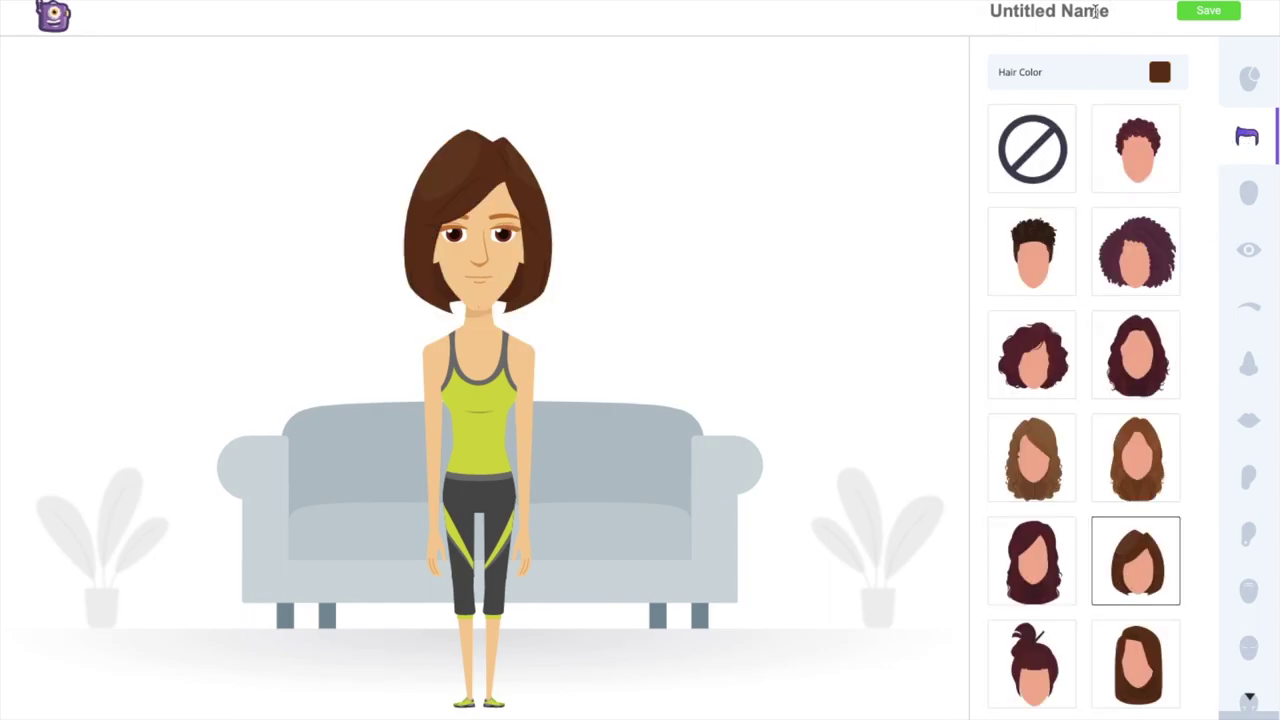
{"action": "type", "text": "Brando"}
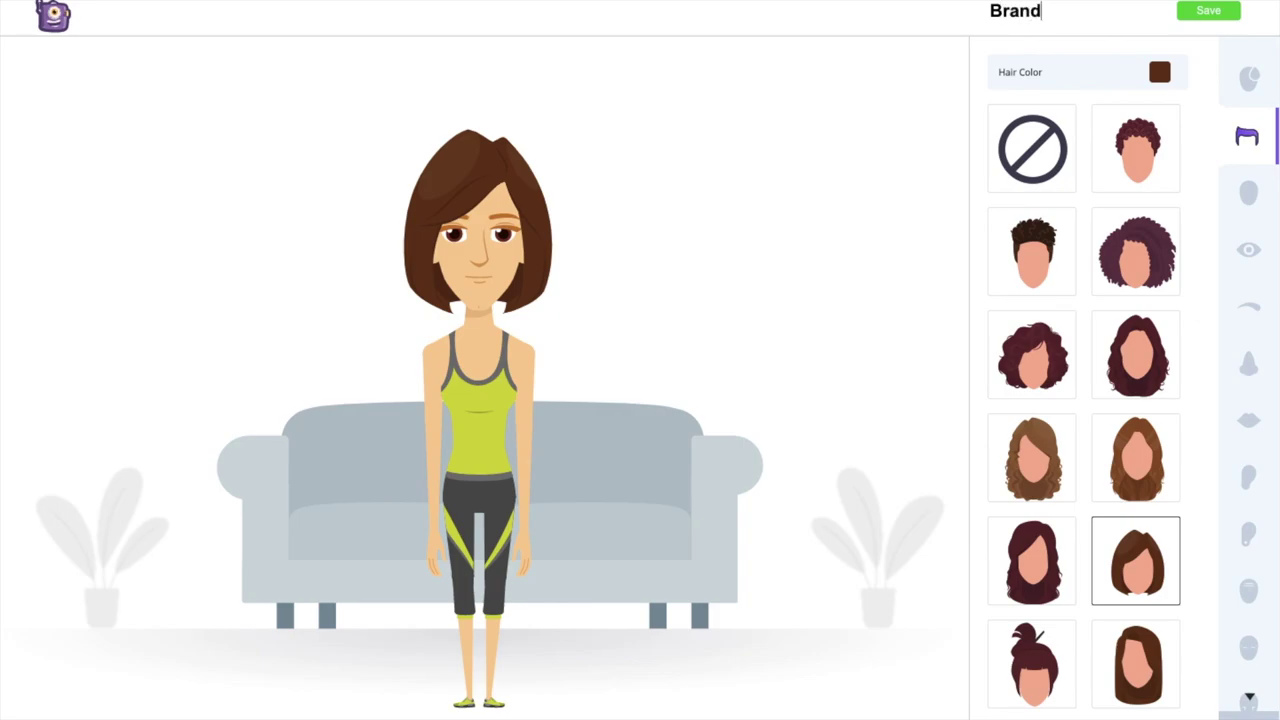
{"action": "left_click", "coordinate": [1220, 17]}
{"action": "left_click", "coordinate": [672, 213]}
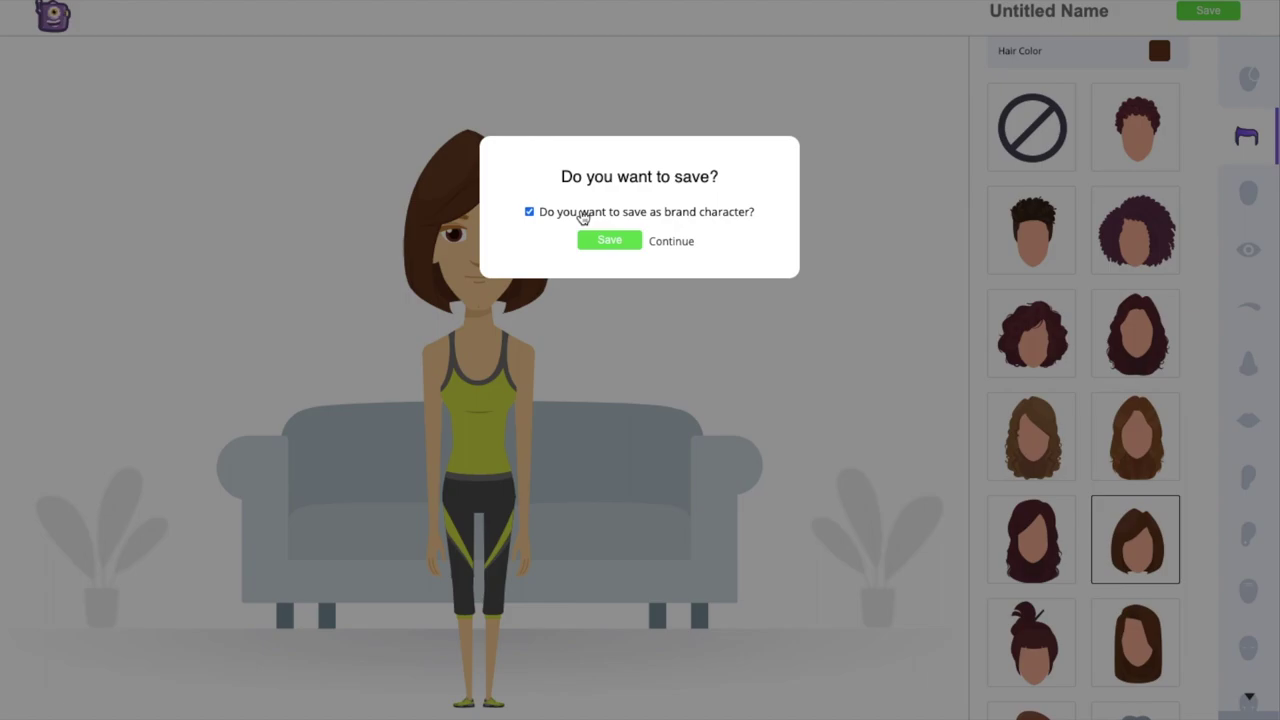
{"action": "left_click", "coordinate": [612, 243]}
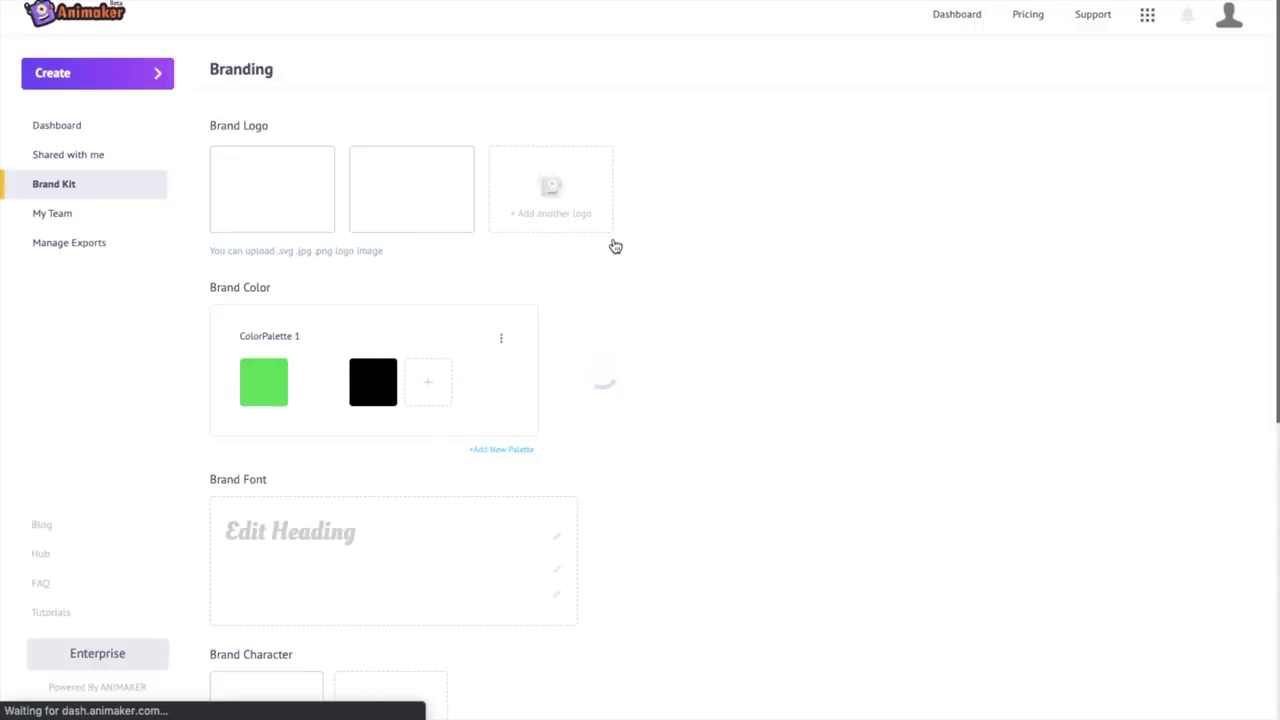
Add the saved brand character to the empty Scene 2 of the video project
{"action": "scroll", "coordinate": [614, 246], "scroll_direction": "down", "scroll_amount": 3}
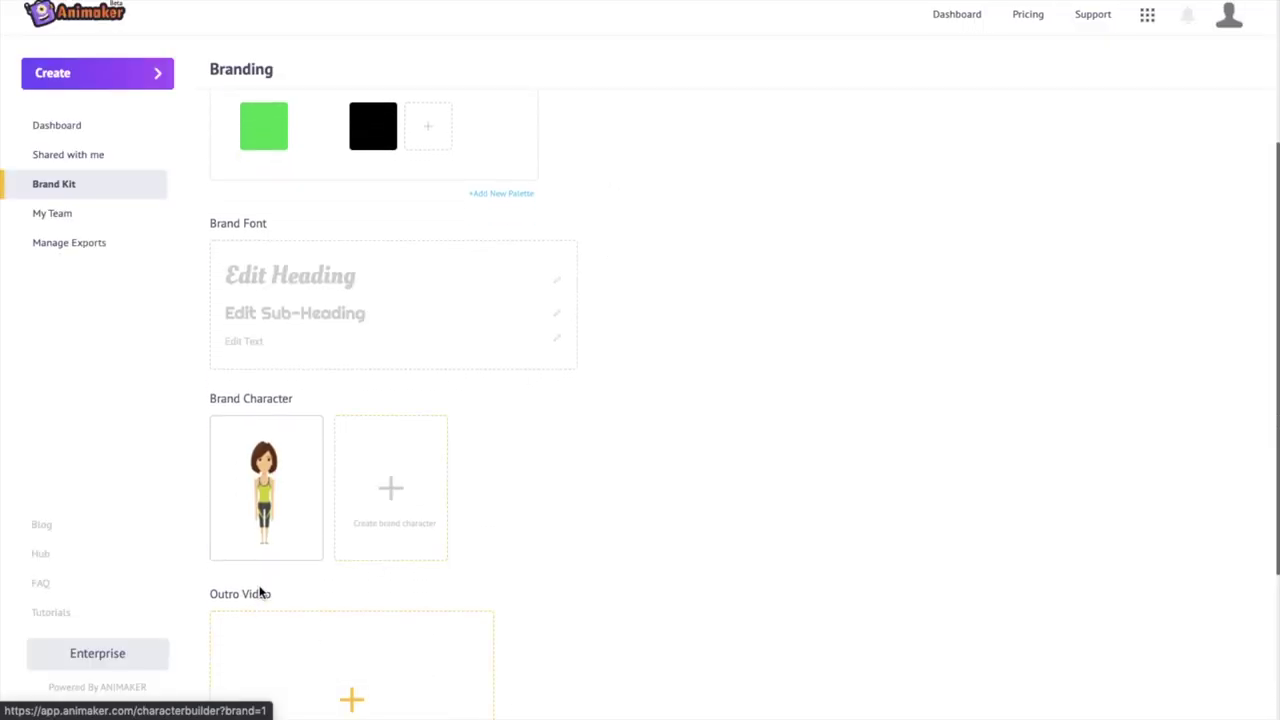
{"action": "left_click", "coordinate": [310, 434]}
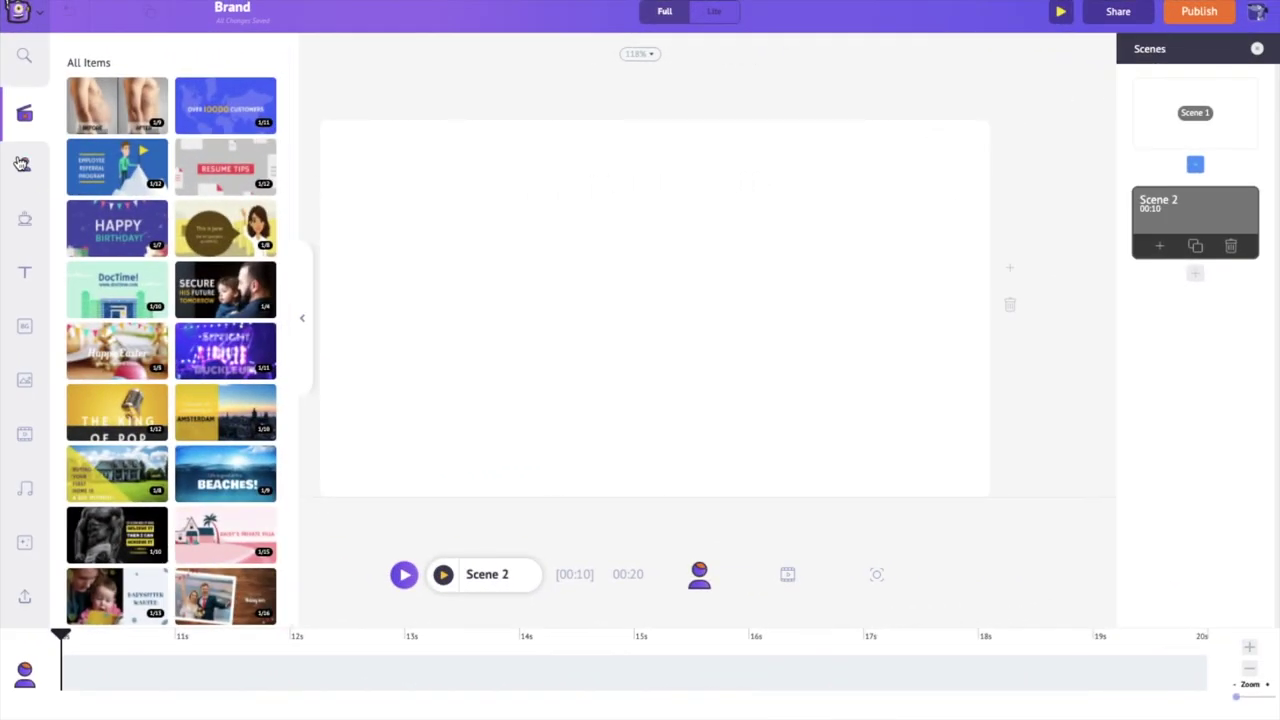
{"action": "left_click", "coordinate": [25, 168]}
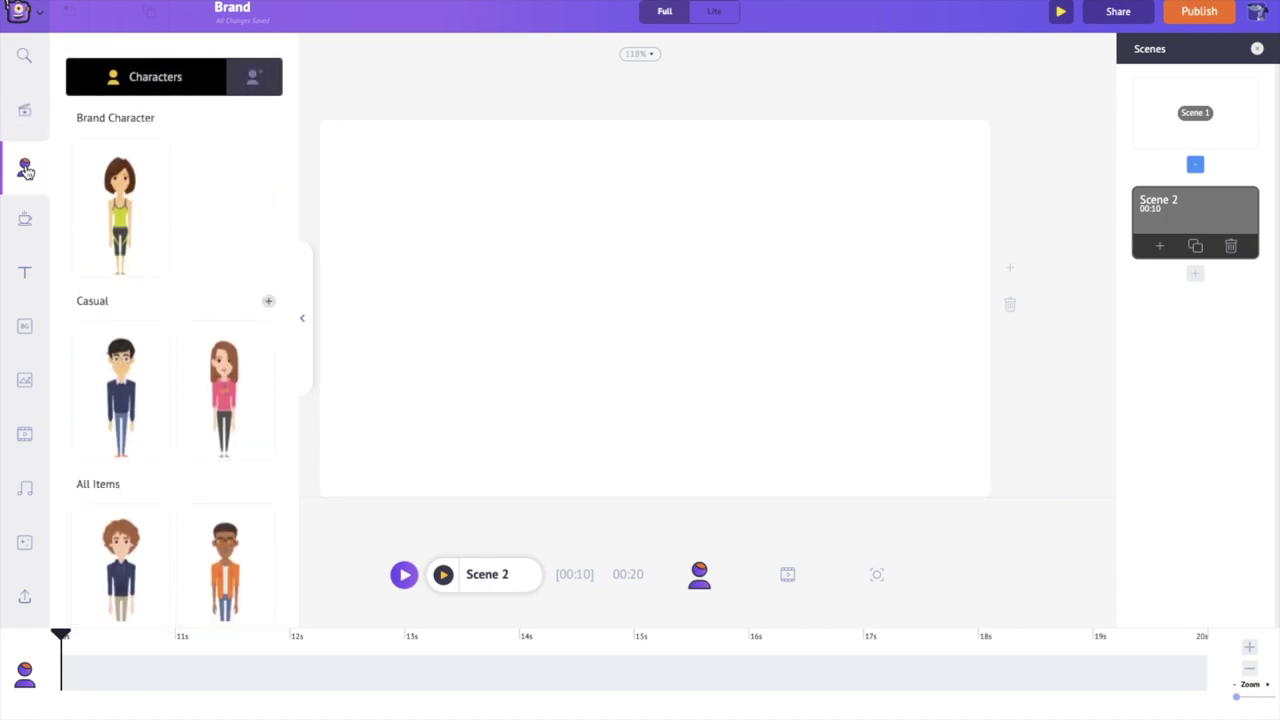
{"action": "left_click", "coordinate": [110, 187]}
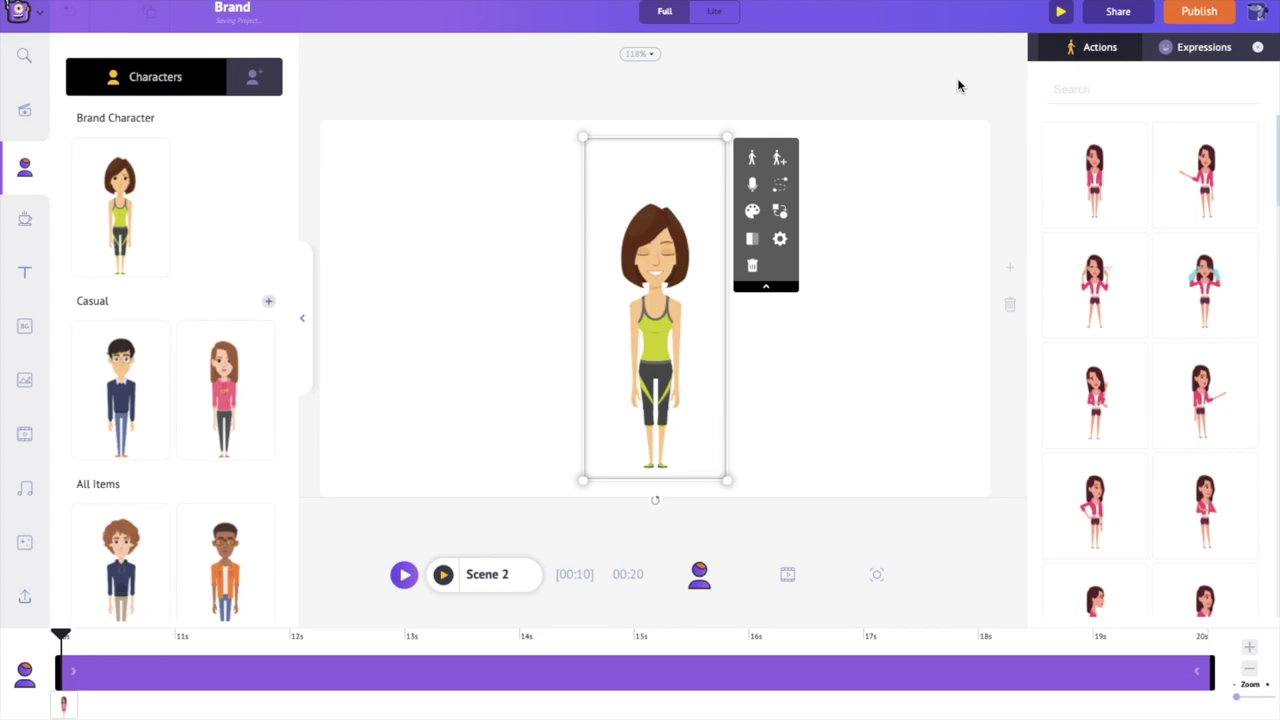
Recolour the lime part of the character's topwear with the green from ColorPalette 1
{"action": "left_click", "coordinate": [754, 212]}
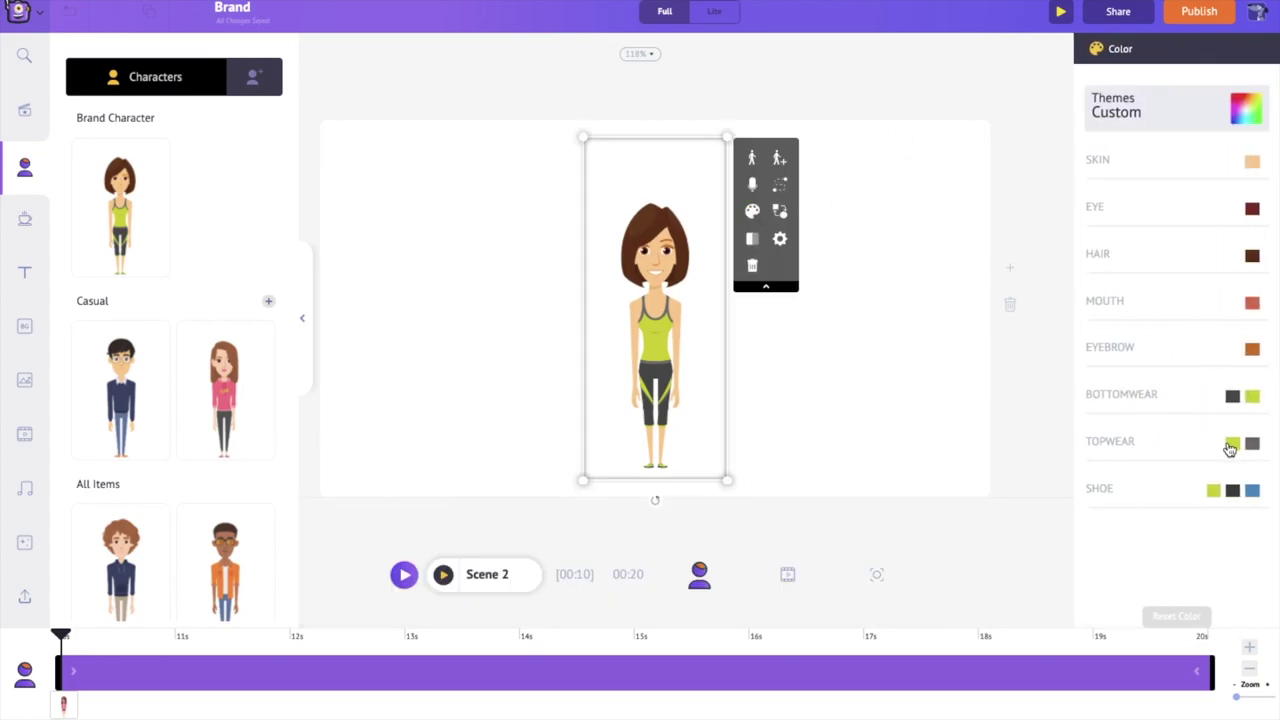
{"action": "left_click", "coordinate": [1231, 444]}
{"action": "left_click", "coordinate": [1071, 386]}
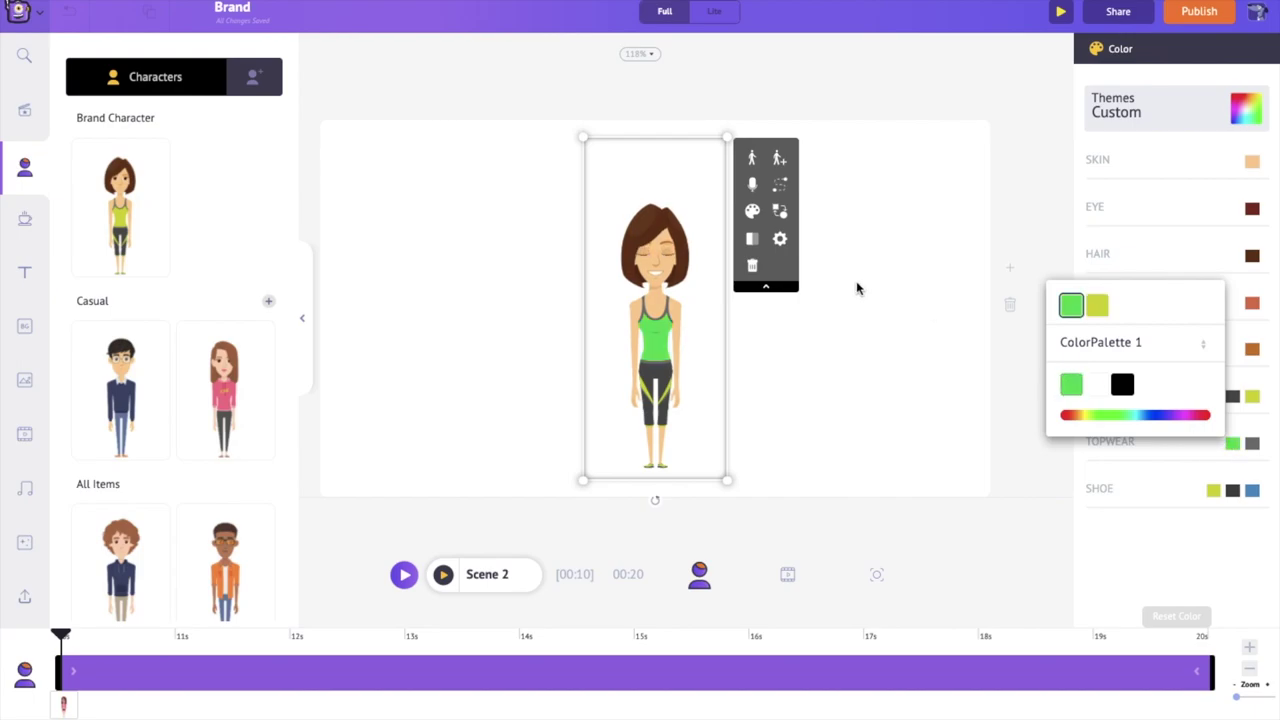
{"action": "left_click", "coordinate": [857, 286]}
Search the character's actions for "music" and apply one of the resulting actions to it
{"action": "left_click", "coordinate": [655, 350]}
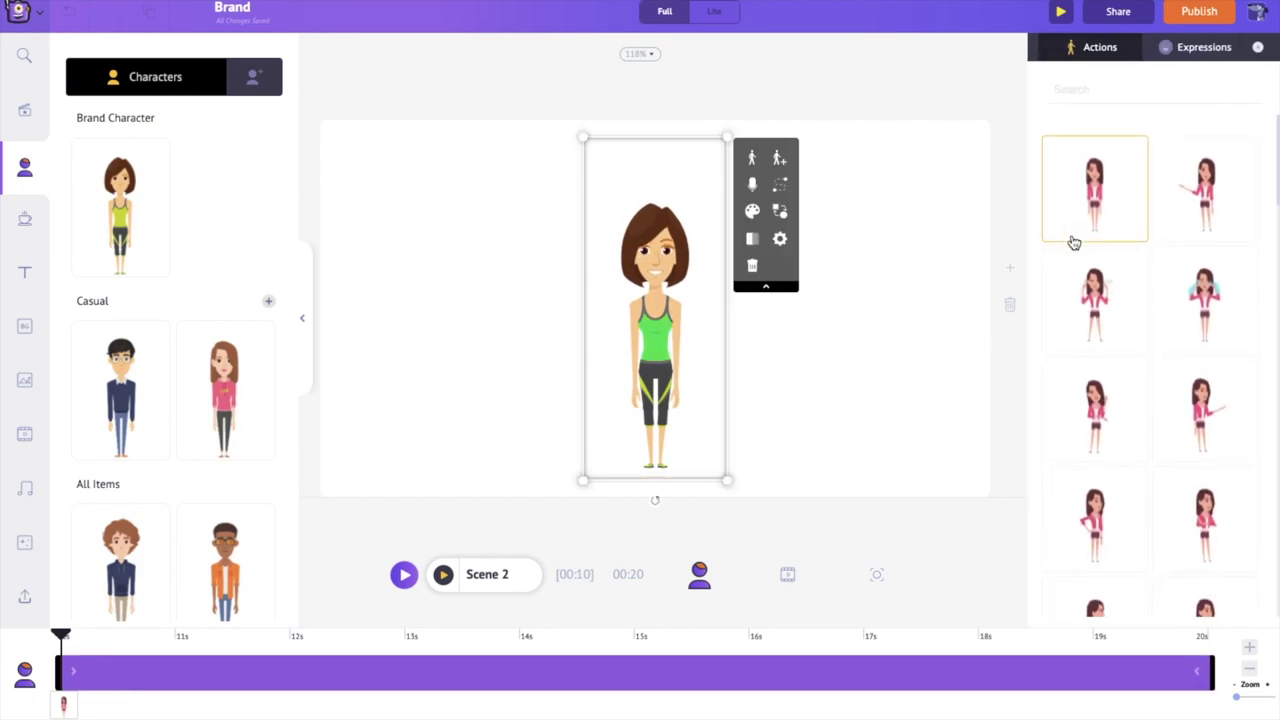
{"action": "left_click", "coordinate": [1134, 91]}
{"action": "type", "text": "mus"}
{"action": "left_click", "coordinate": [1088, 148]}
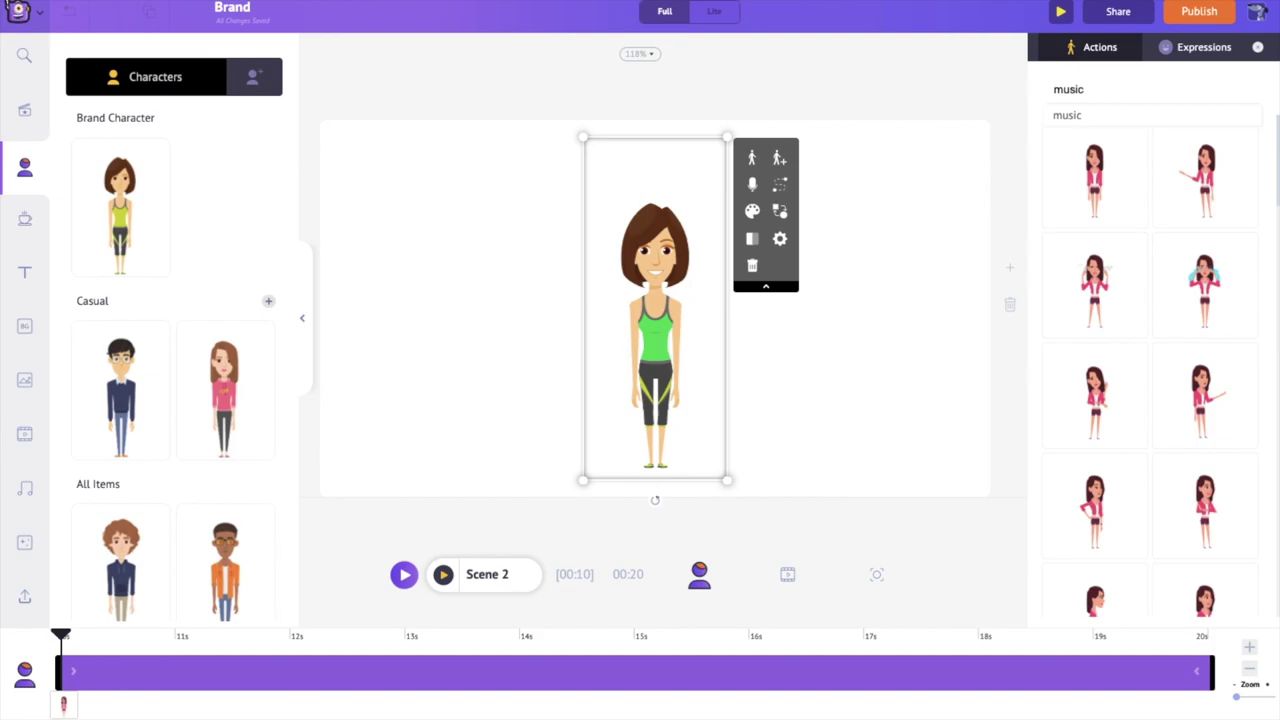
{"action": "left_click", "coordinate": [1232, 183]}
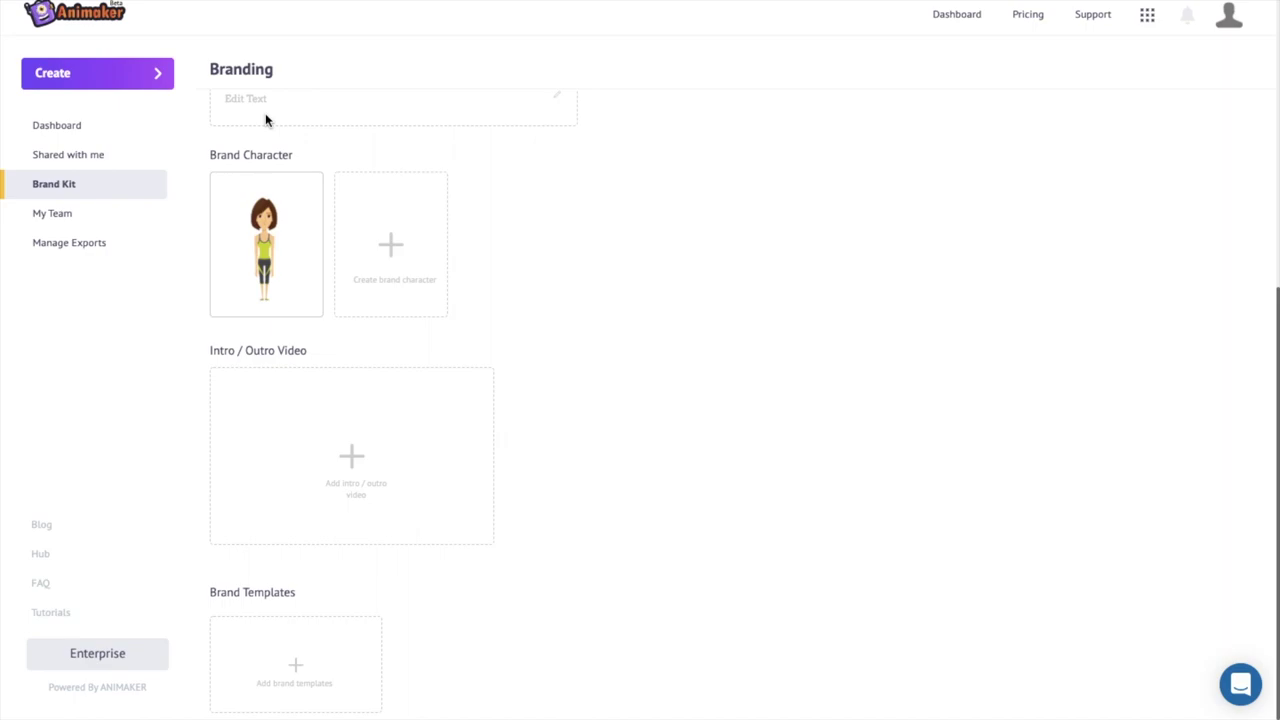
Upload a video file from the computer as the brand kit's intro/outro video
{"action": "left_click", "coordinate": [350, 455]}
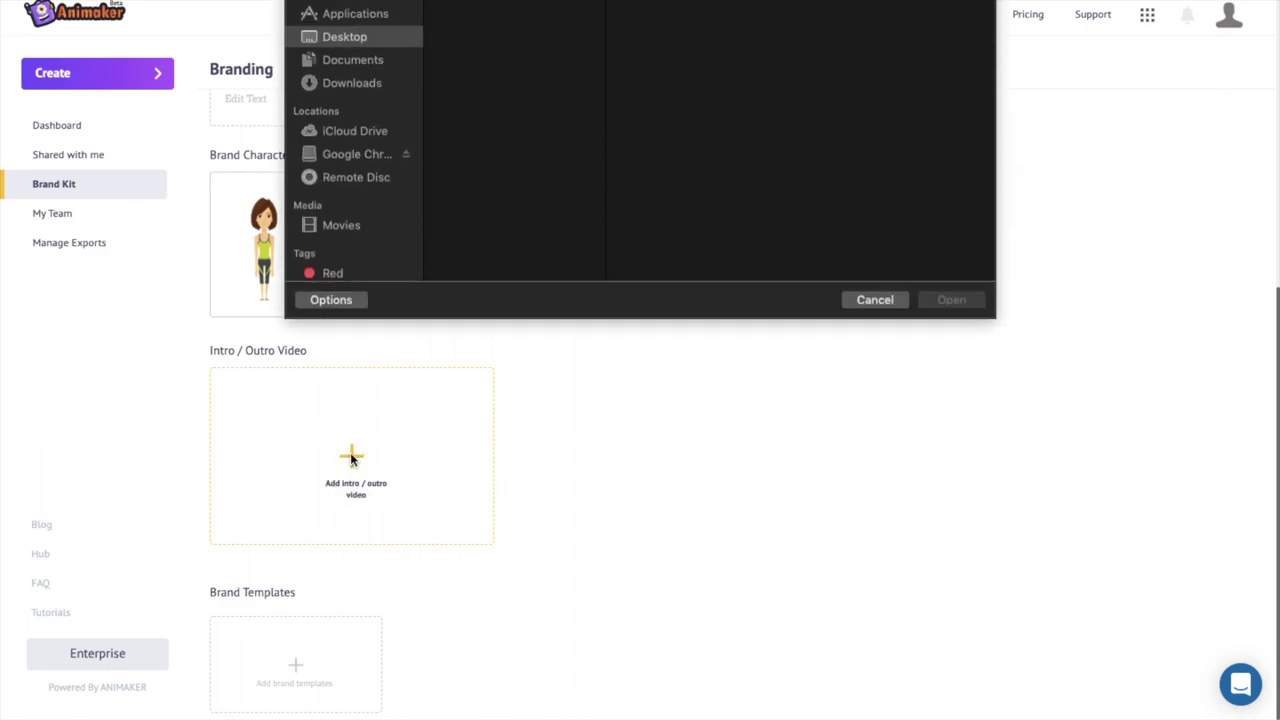
{"action": "double_click", "coordinate": [509, 146]}
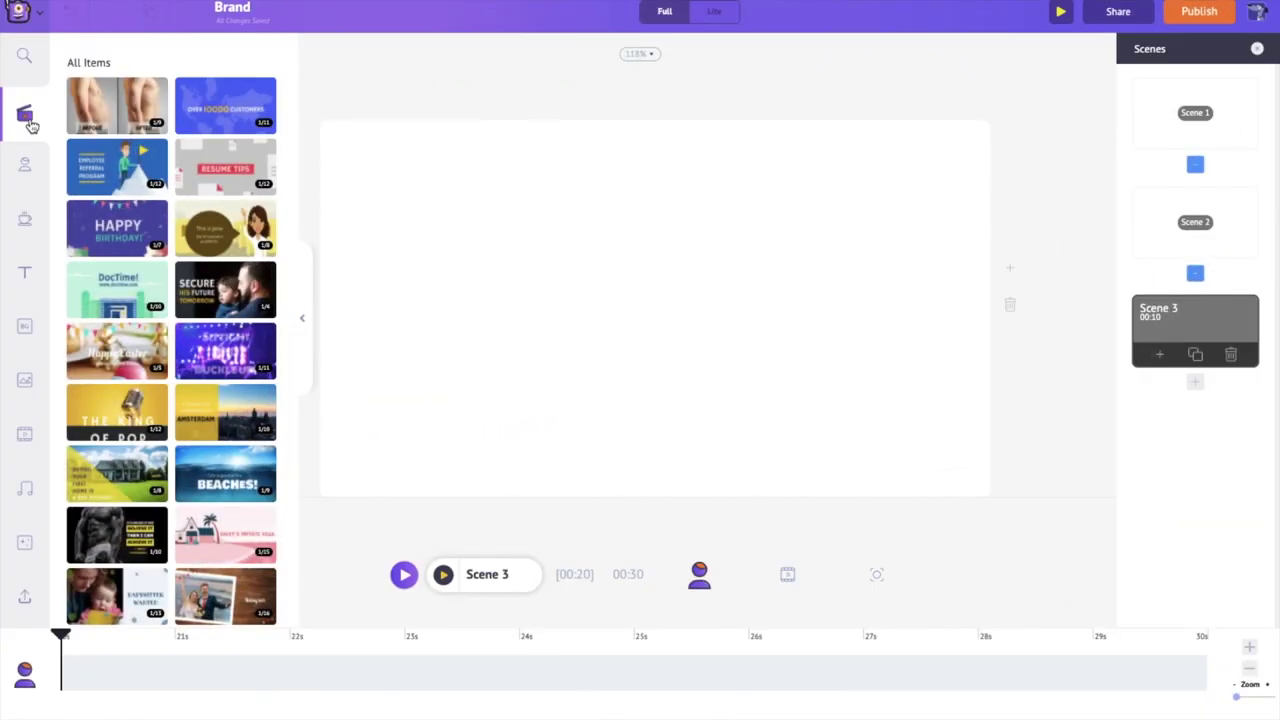
Add the 6zt046 video from the Branding uploads' Brand Video folder to Scene 3 and preview the scene
{"action": "left_click", "coordinate": [24, 598]}
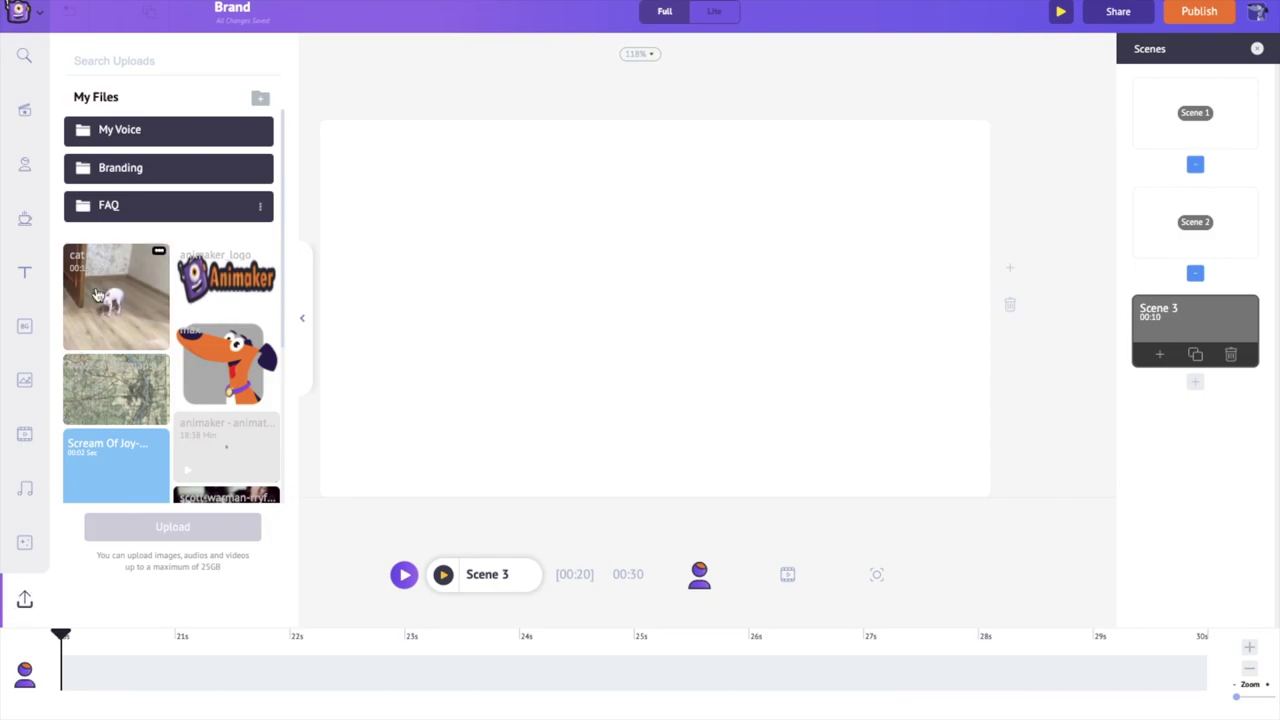
{"action": "left_click", "coordinate": [166, 169]}
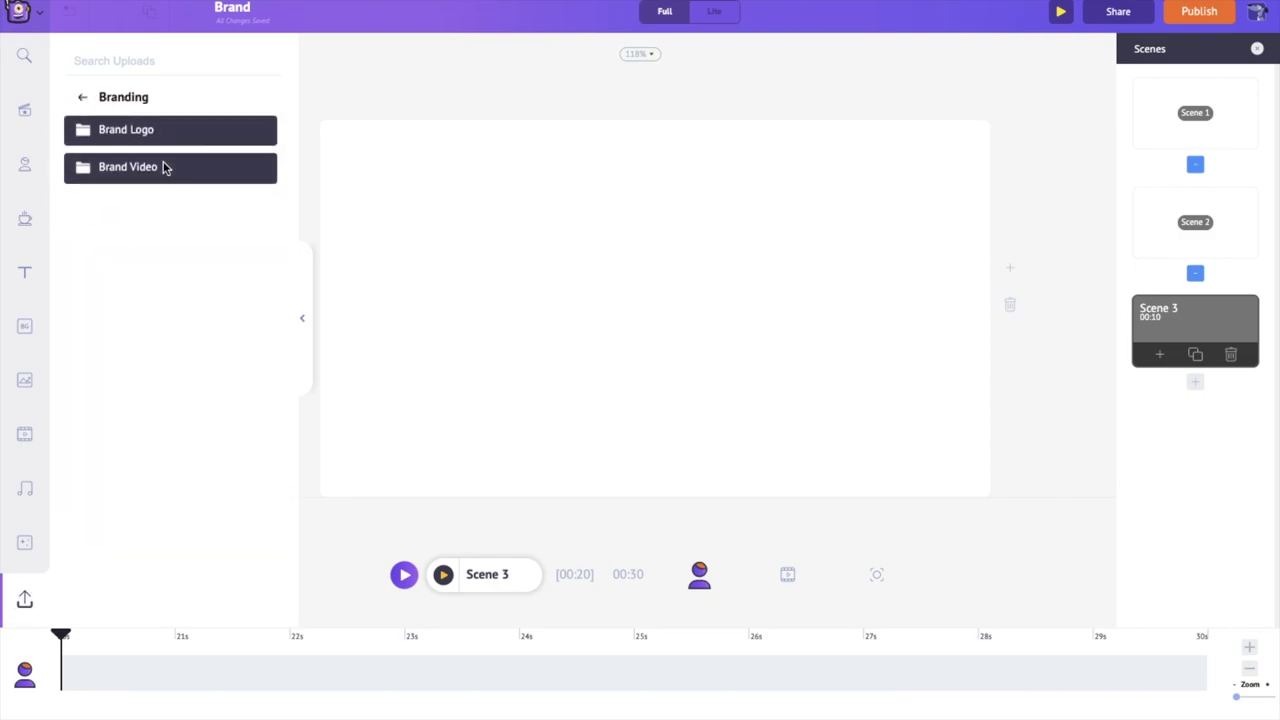
{"action": "left_click", "coordinate": [129, 170]}
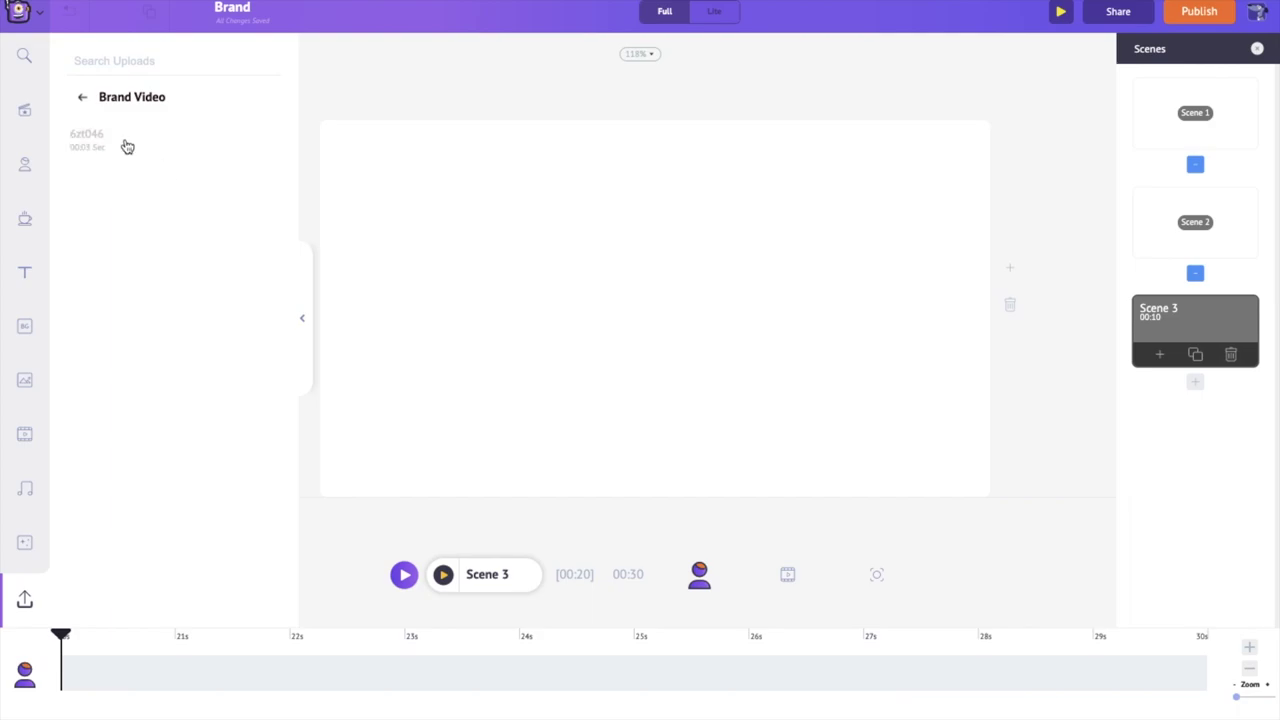
{"action": "left_click", "coordinate": [125, 145]}
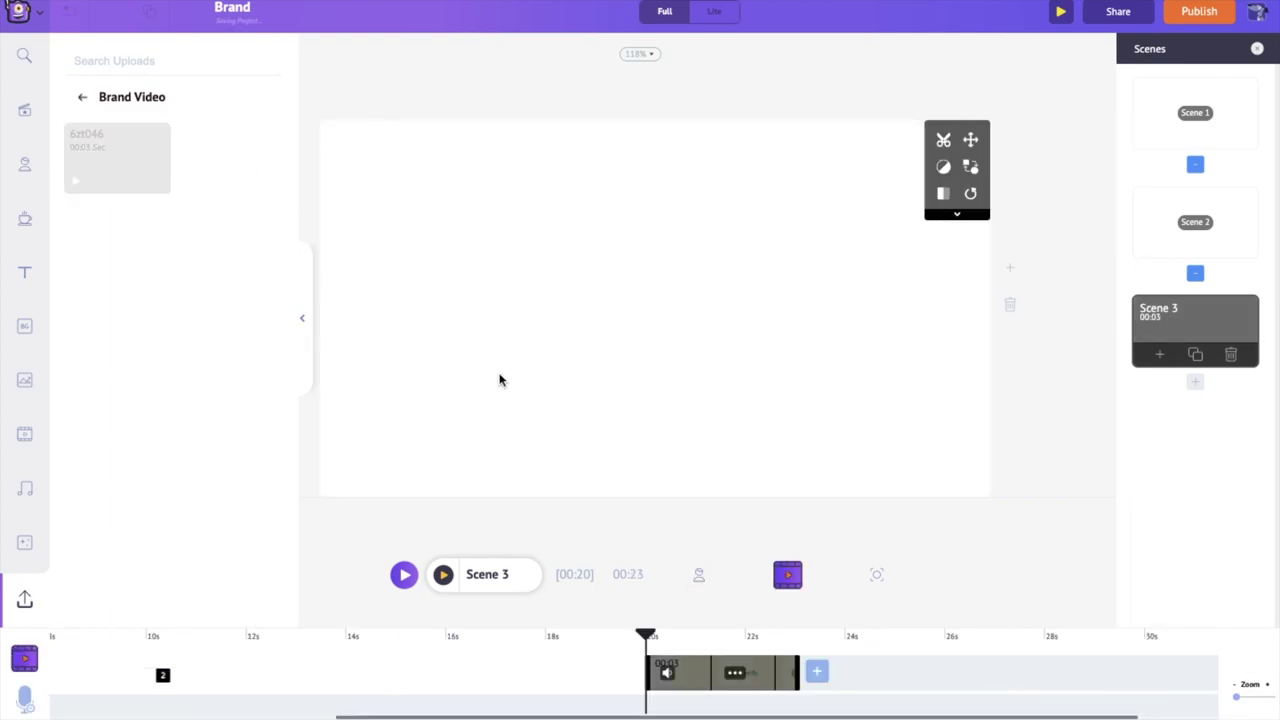
{"action": "left_click", "coordinate": [443, 574]}
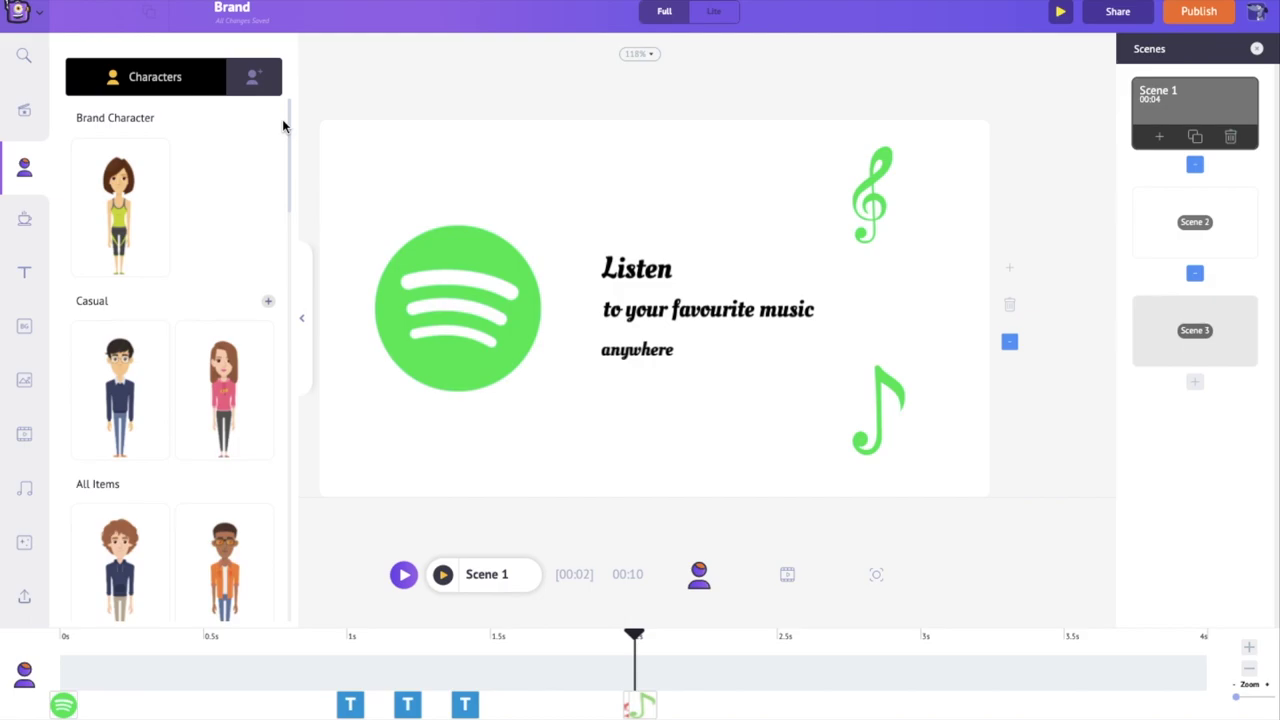
Preview the full Brand video, return to Scene 1, and save the project as a template
{"action": "left_click", "coordinate": [1058, 14]}
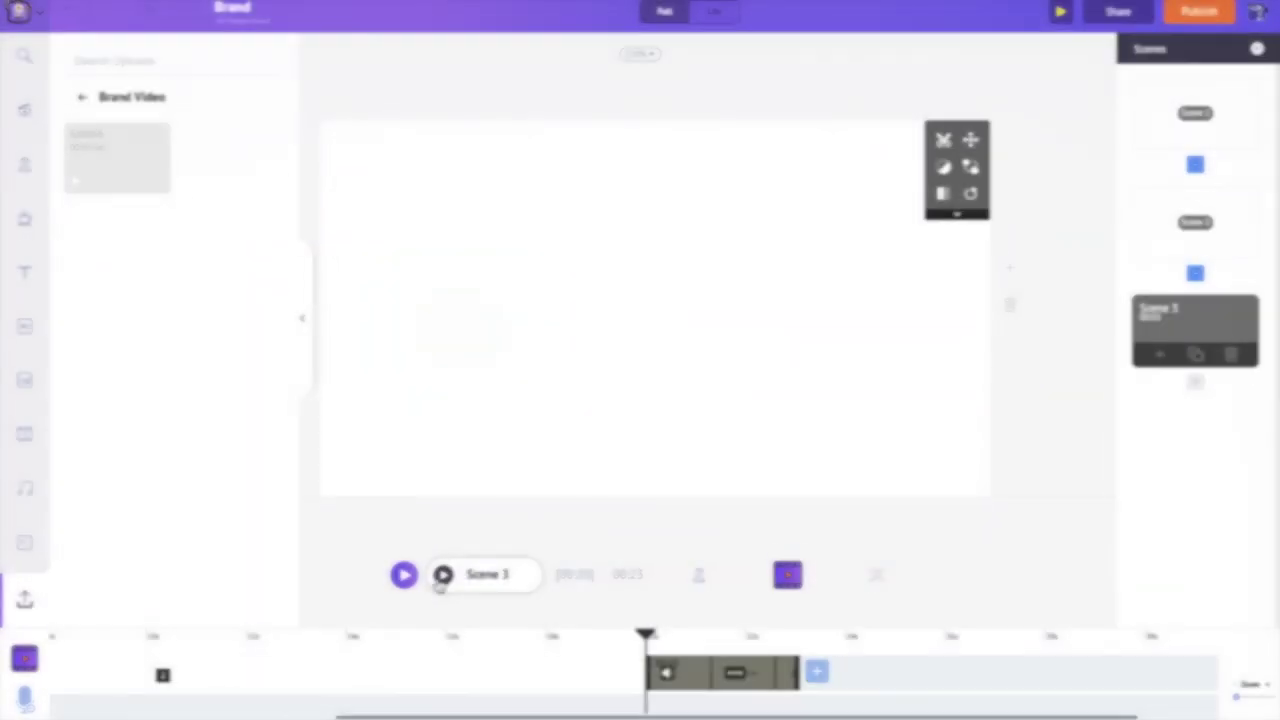
{"action": "left_click", "coordinate": [1170, 122]}
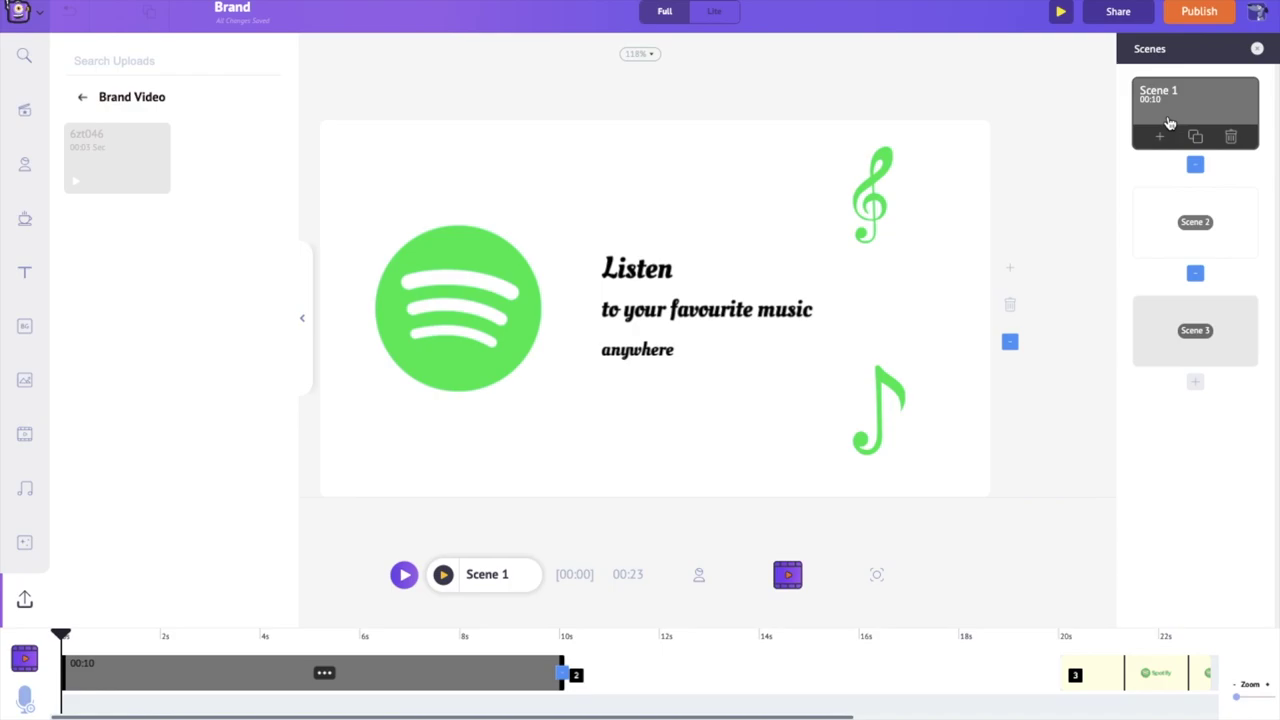
{"action": "left_click", "coordinate": [38, 18]}
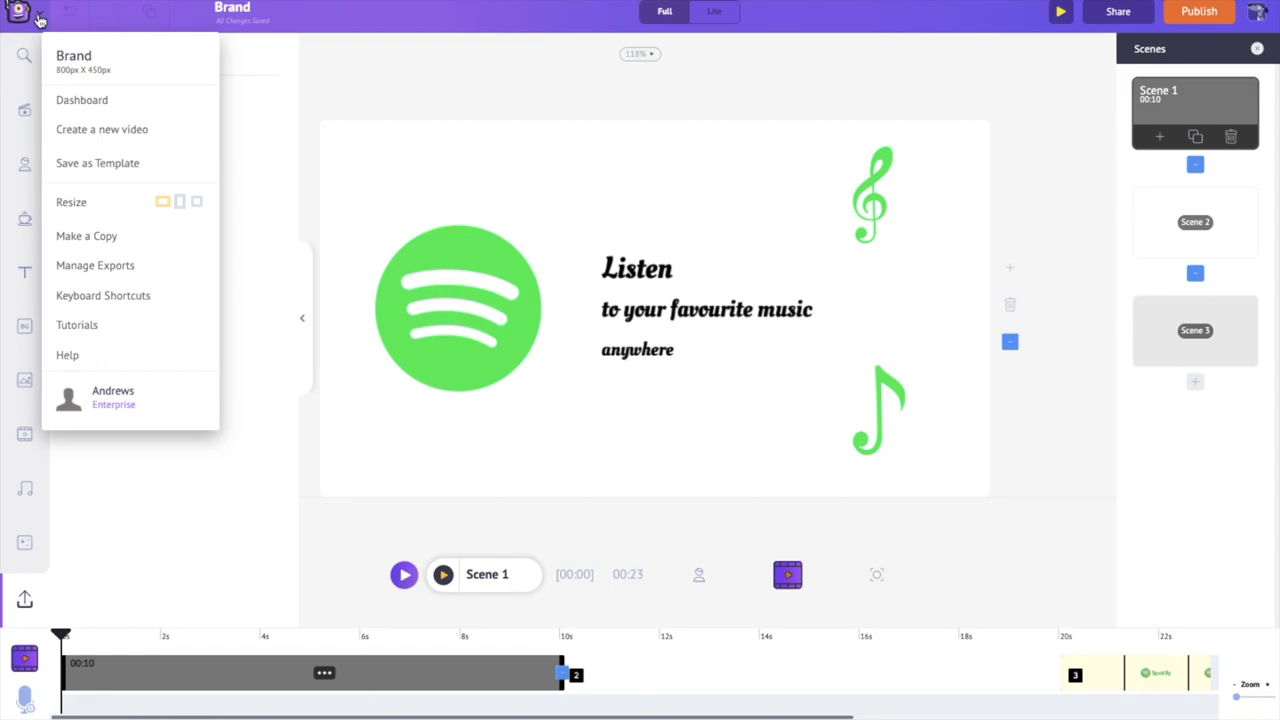
{"action": "left_click", "coordinate": [65, 163]}
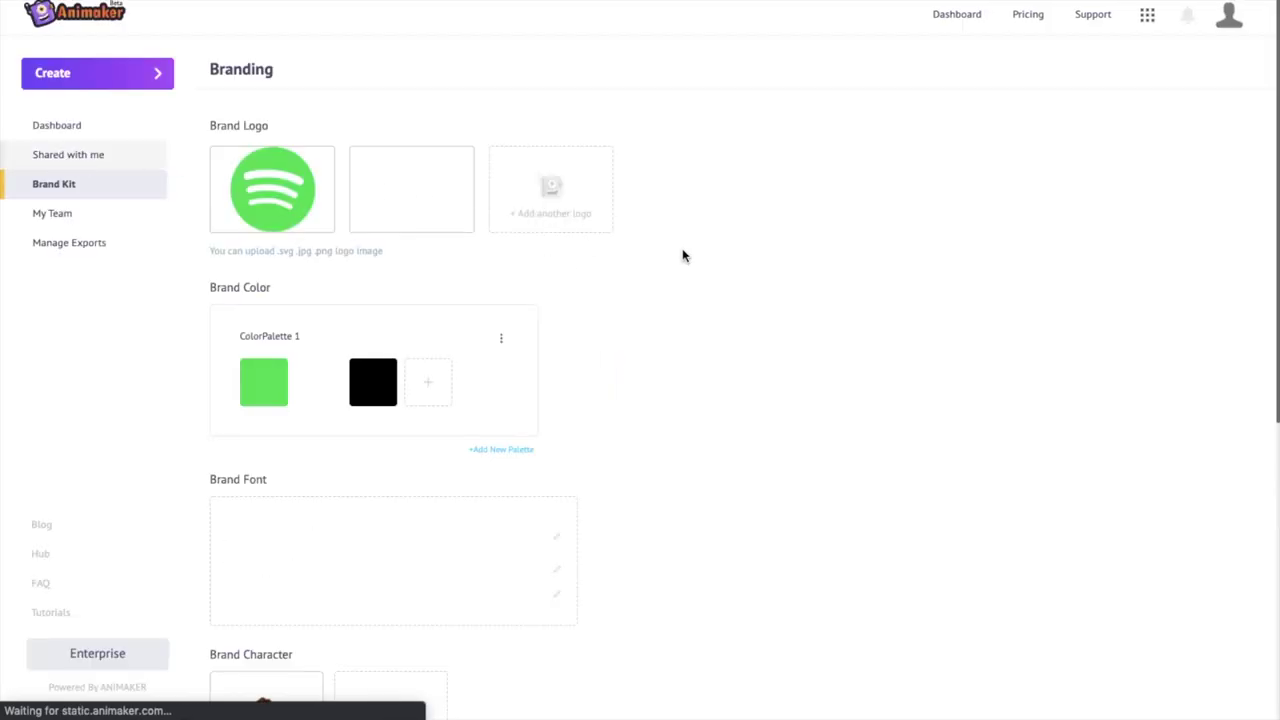
Review the Branding page's logos, colour palette, fonts, character, outro video and brand templates
{"action": "scroll", "coordinate": [774, 257], "scroll_direction": "down", "scroll_amount": 2}
{"action": "scroll", "coordinate": [774, 261], "scroll_direction": "down", "scroll_amount": 3}
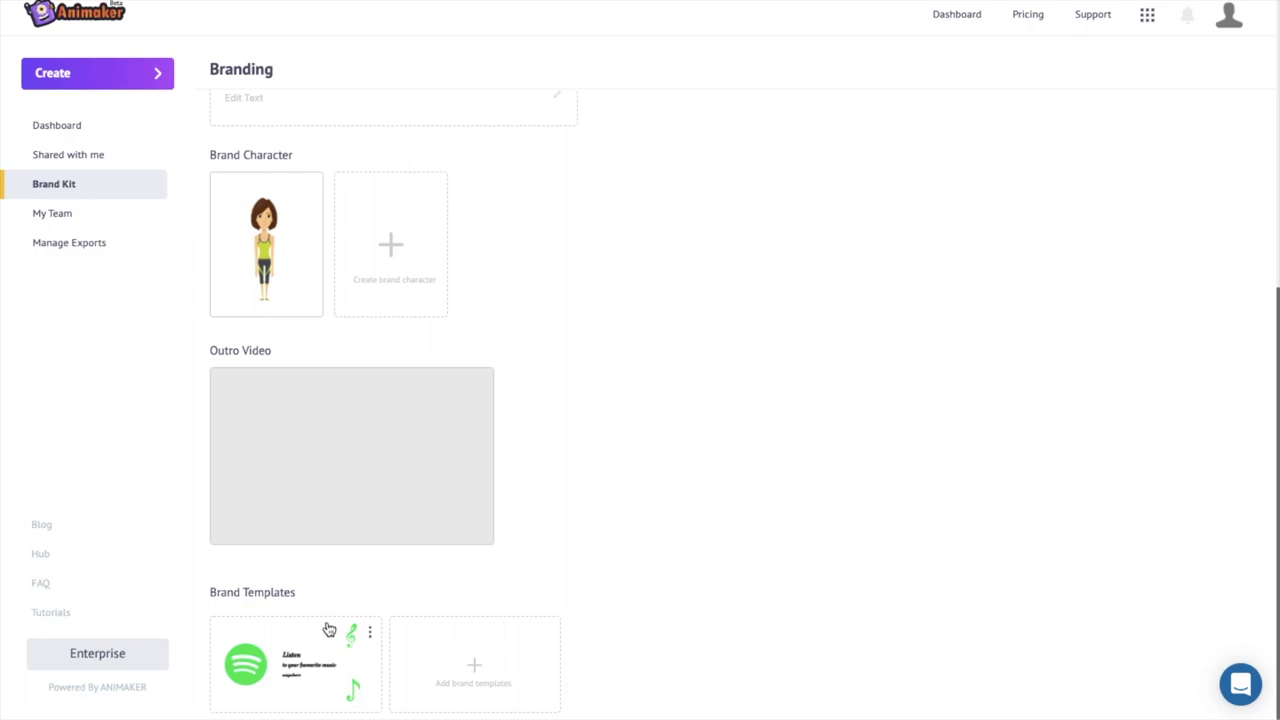
{"action": "scroll", "coordinate": [772, 514], "scroll_direction": "up", "scroll_amount": 3}
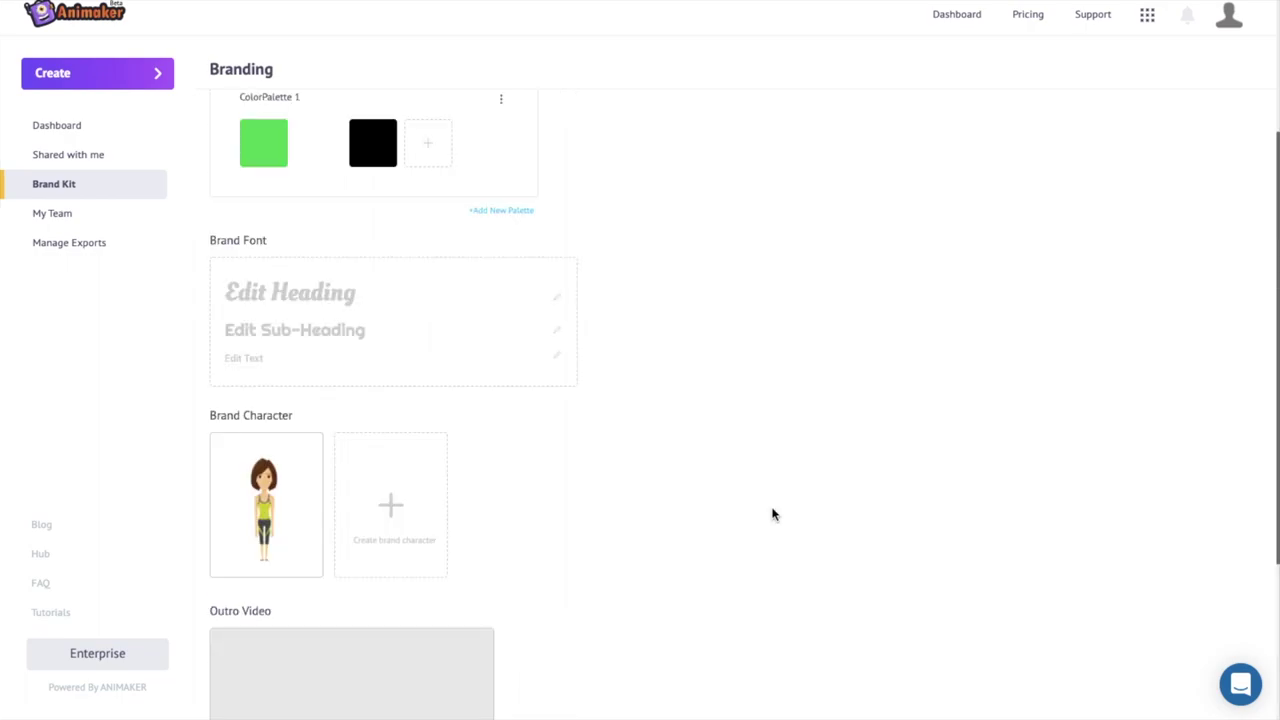
{"action": "scroll", "coordinate": [772, 514], "scroll_direction": "up", "scroll_amount": 2}
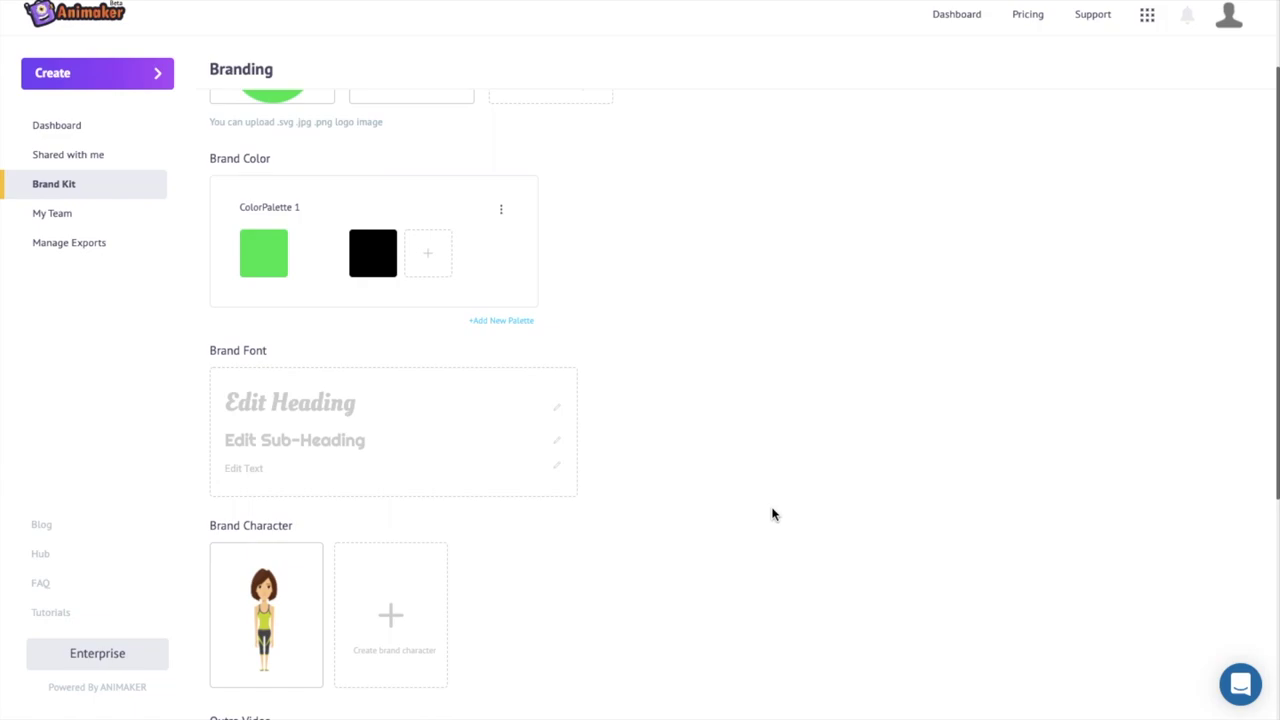
{"action": "scroll", "coordinate": [772, 514], "scroll_direction": "up", "scroll_amount": 2}
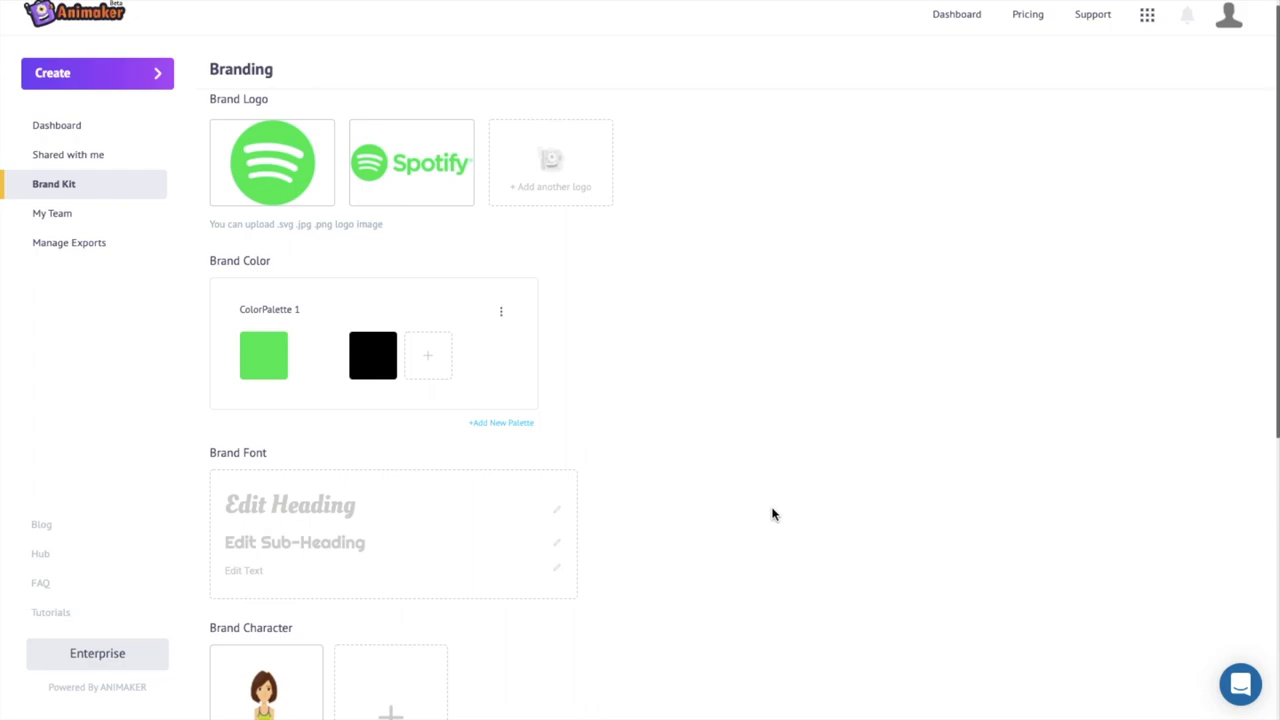